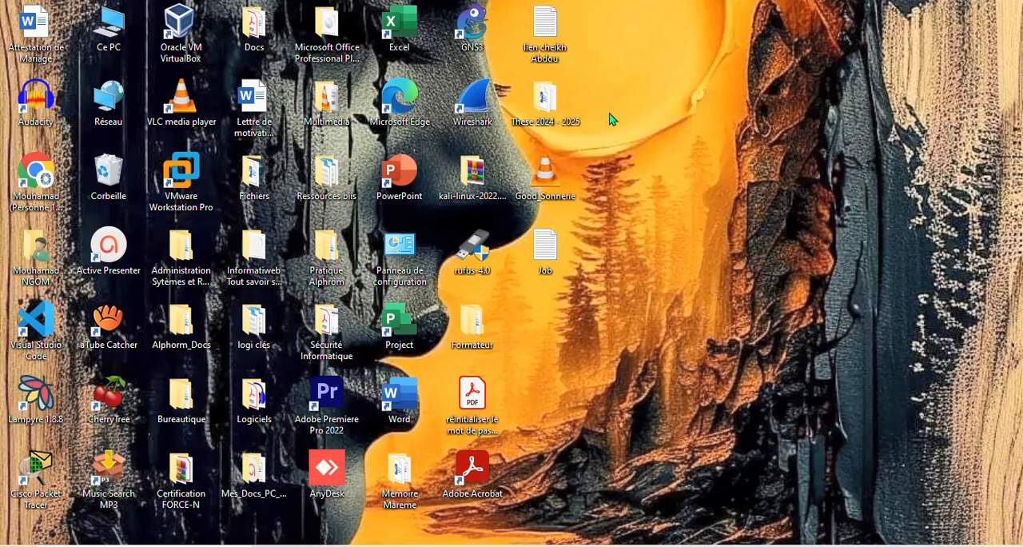
- Launch GNS3 and create a new project named "Kali on GNS3"
double_click(482, 35)
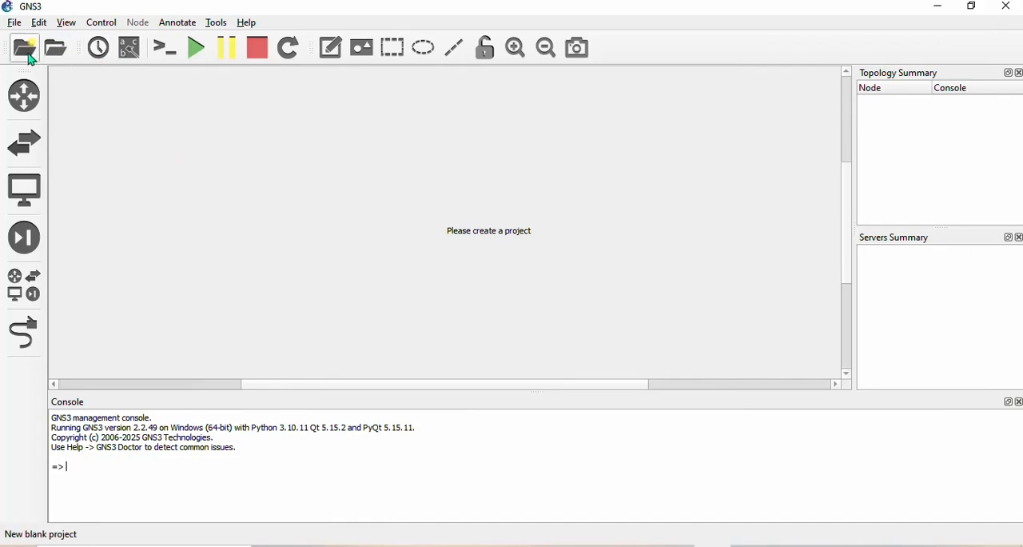
click(33, 56)
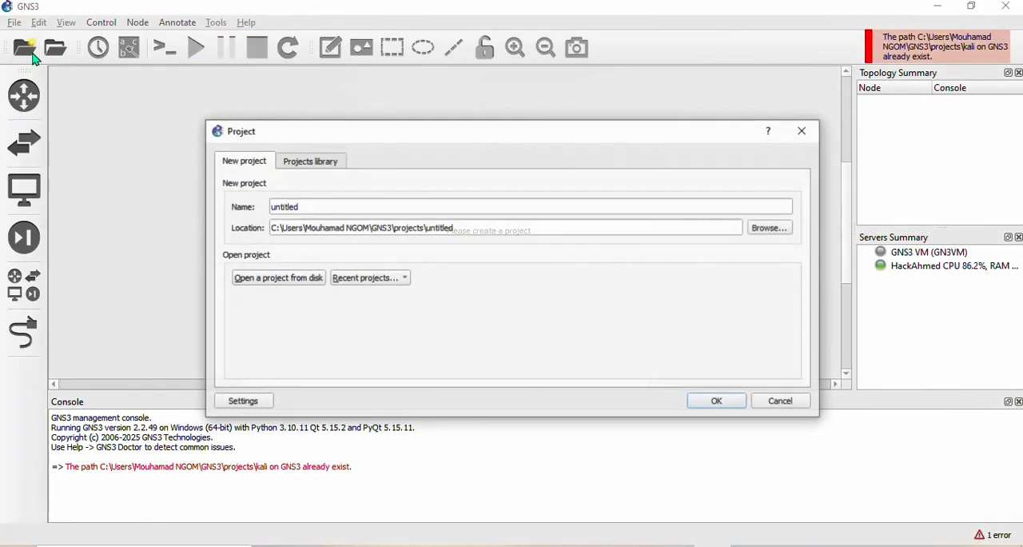
text(Kali)
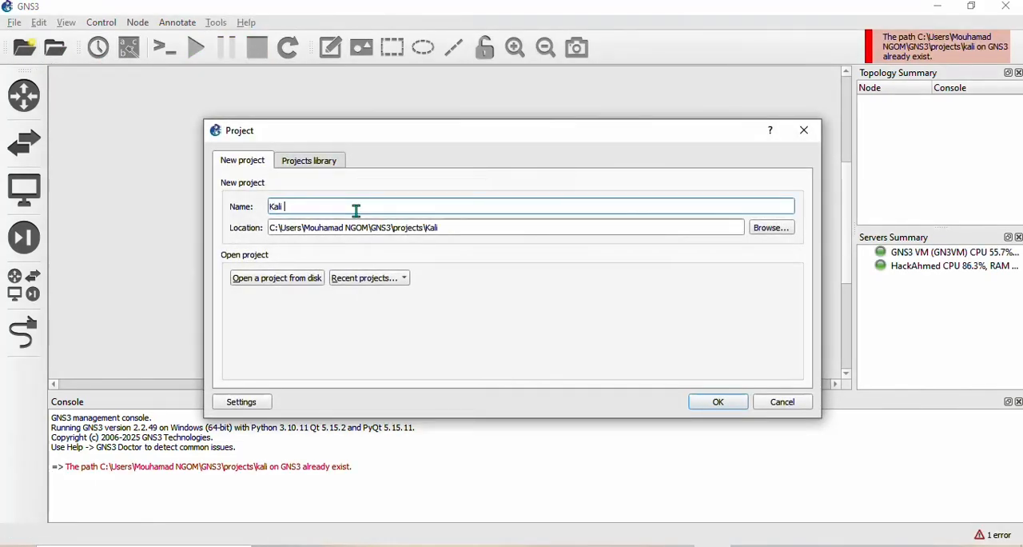
text( on GNS3)
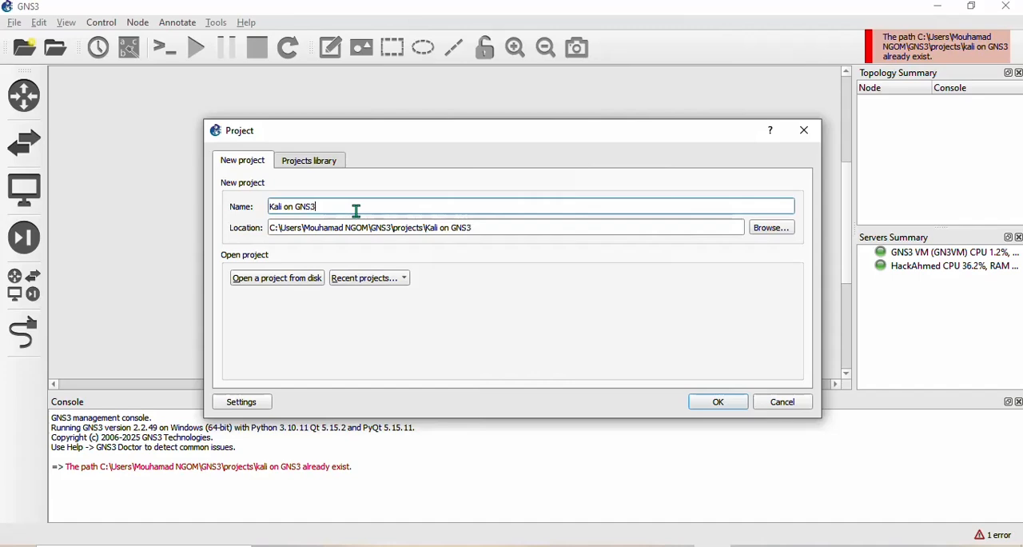
key(Return)
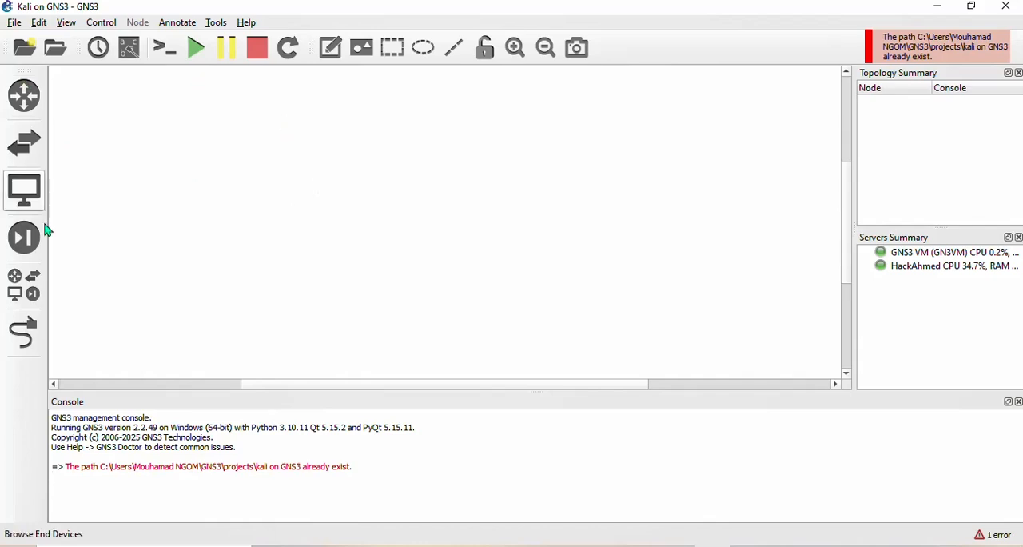
click(23, 100)
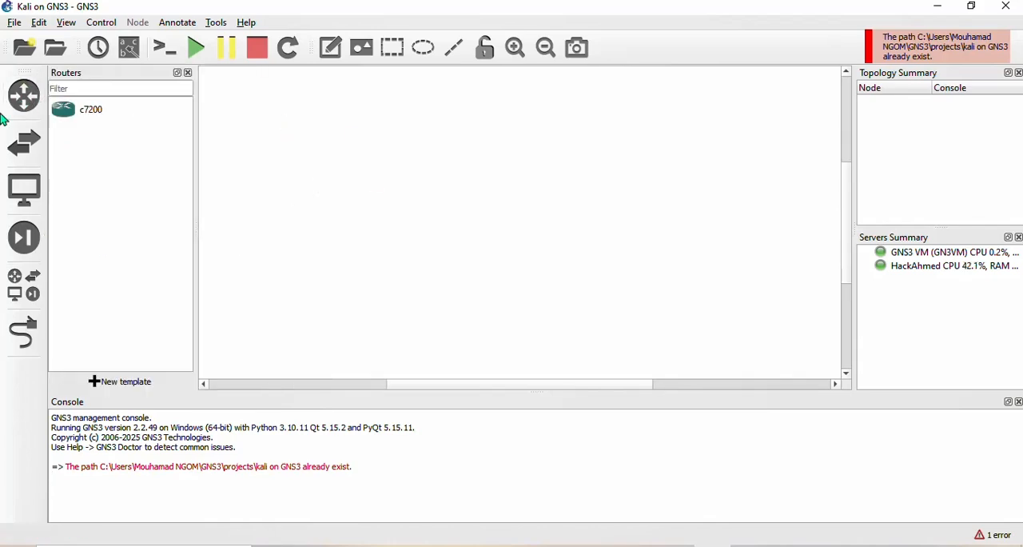
click(40, 143)
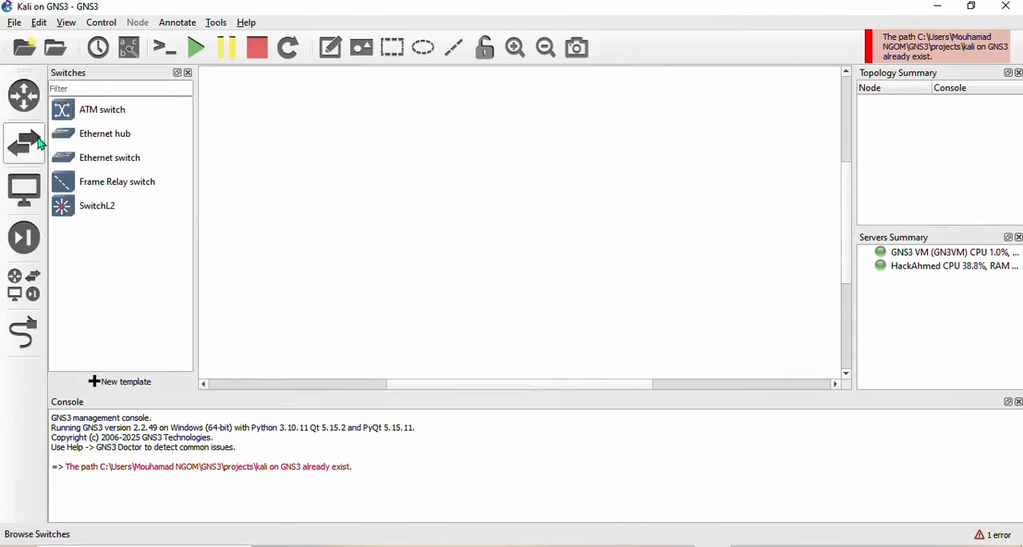
click(24, 189)
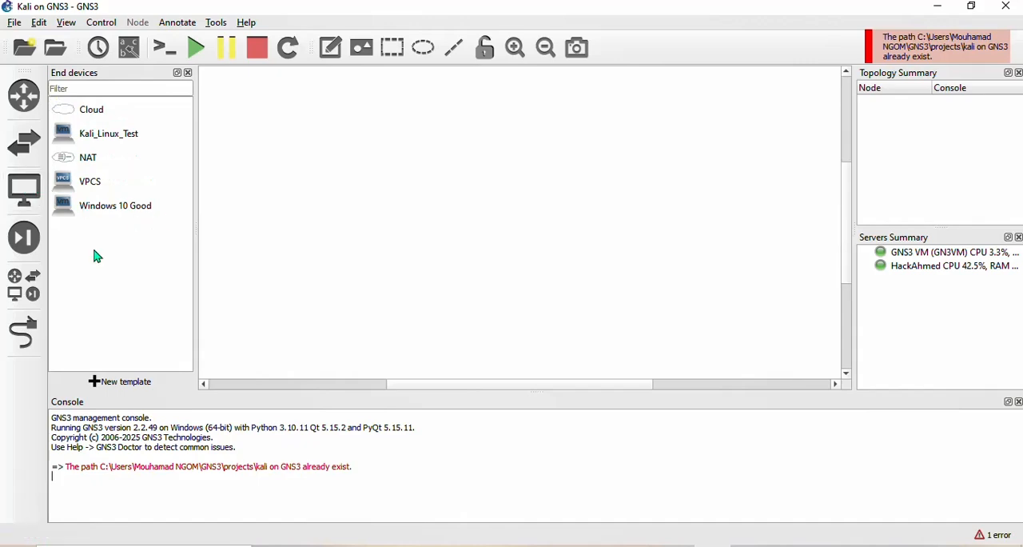
click(32, 289)
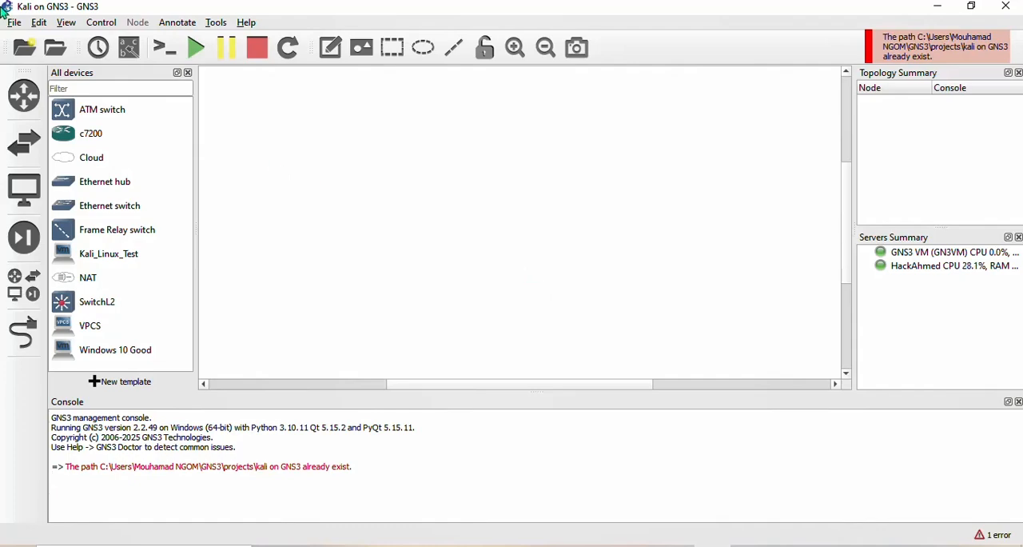
- Add a VMware VM template for the Kali_Linux_Test machine, run on the local computer, and apply the preferences
click(39, 22)
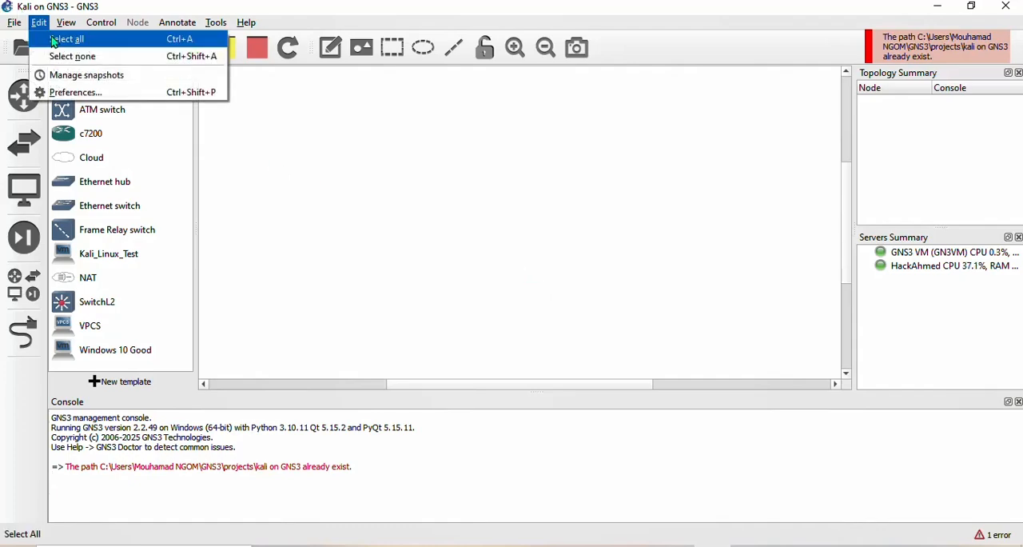
click(99, 99)
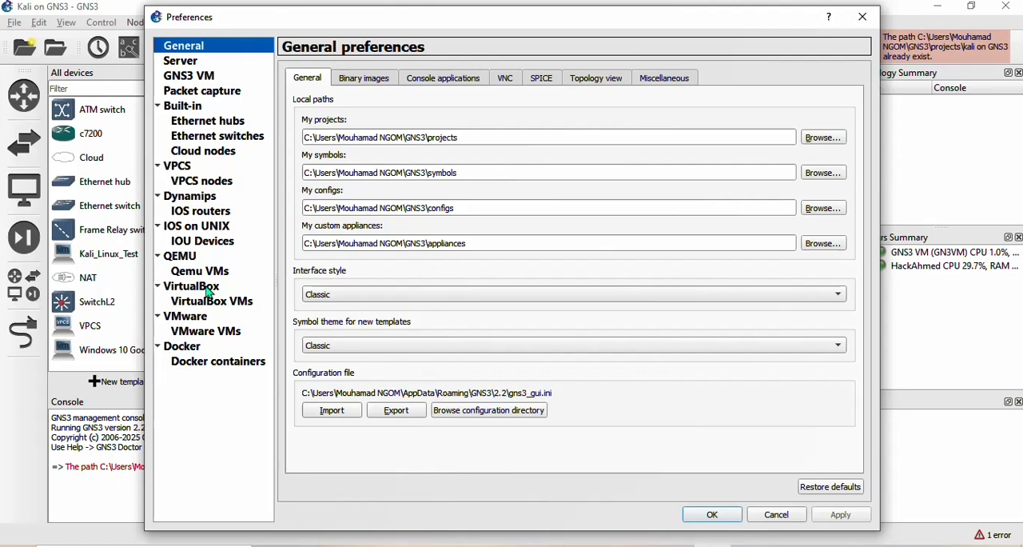
click(238, 334)
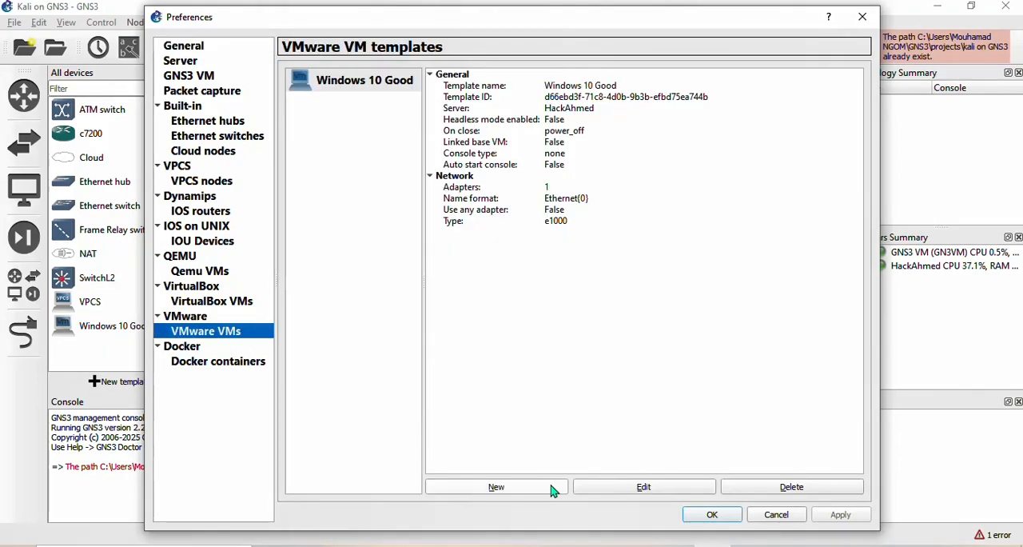
click(552, 490)
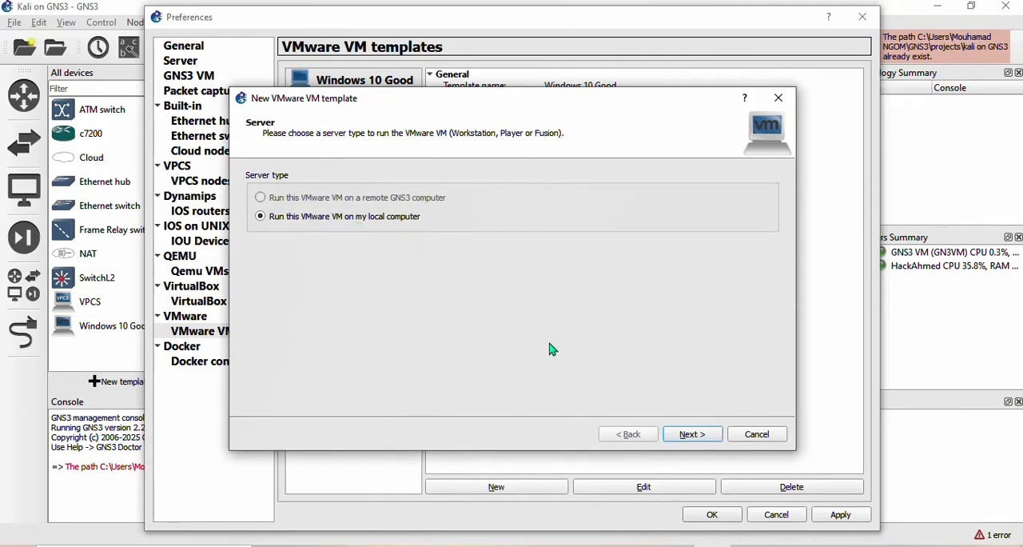
click(701, 436)
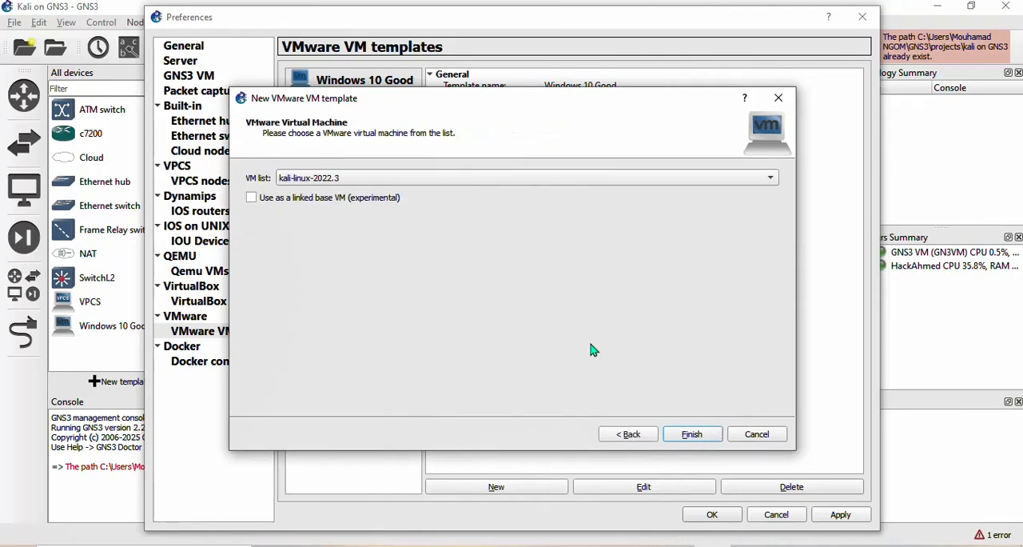
click(487, 179)
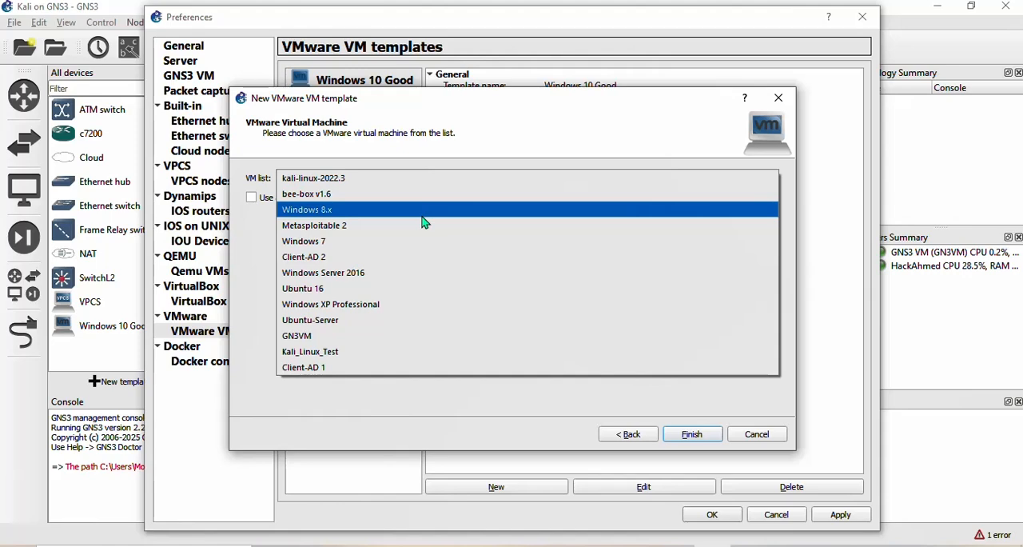
click(336, 359)
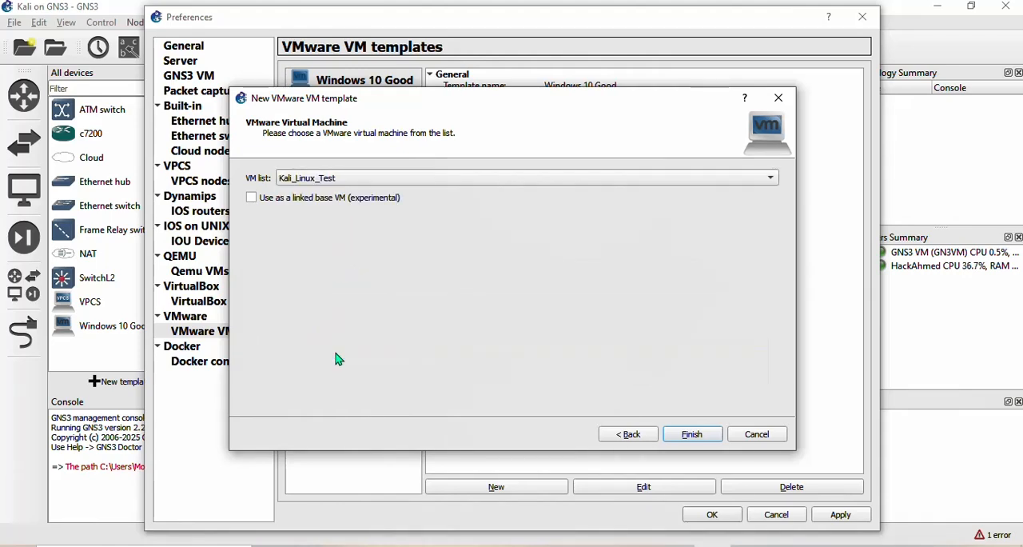
click(692, 435)
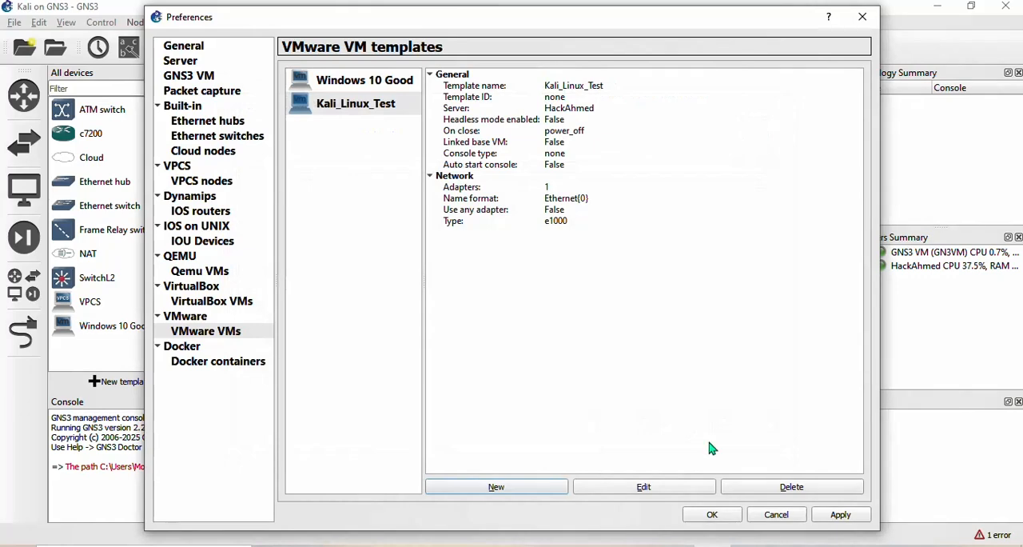
click(841, 515)
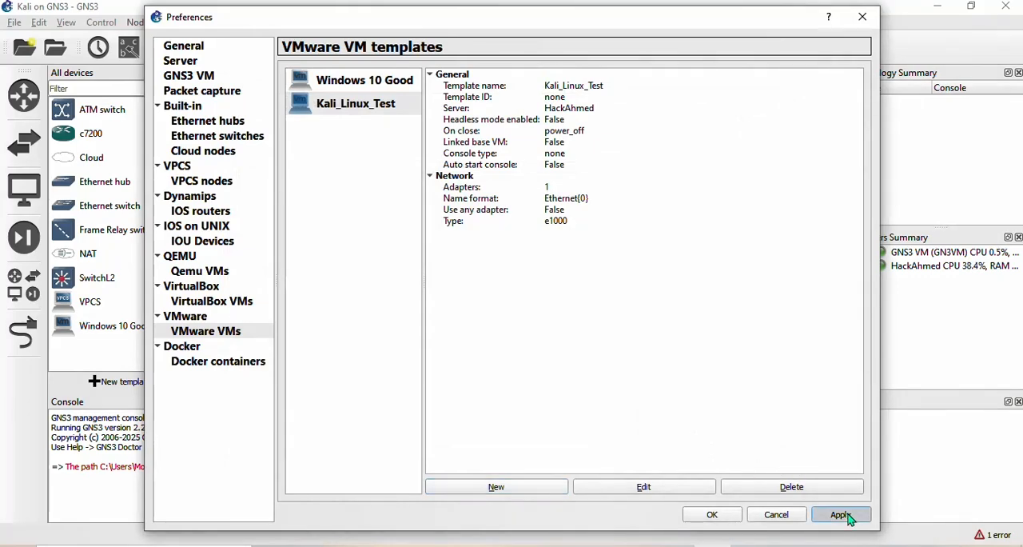
click(712, 515)
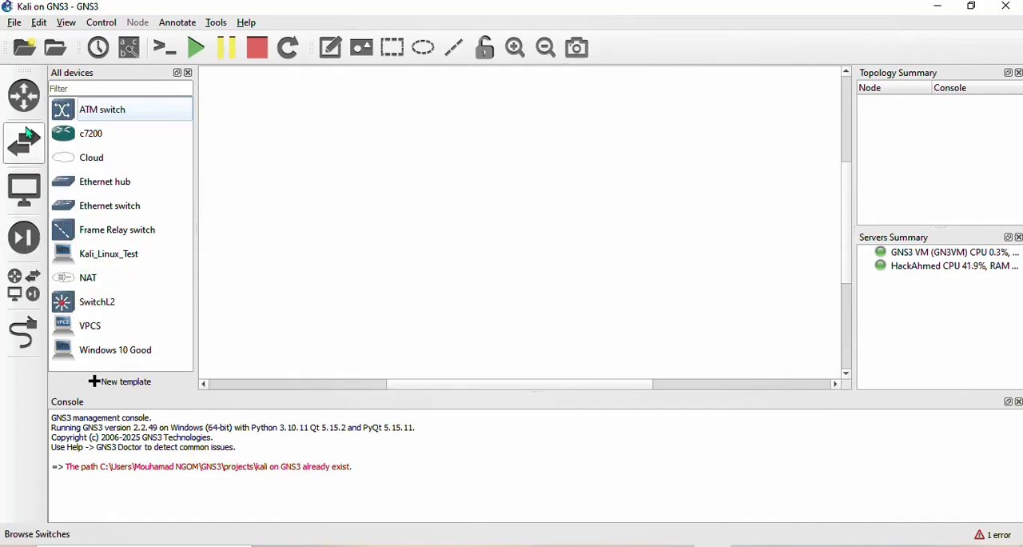
- Place a Kali_Linux_Test node from the device list in the upper-left area of the workspace
click(28, 188)
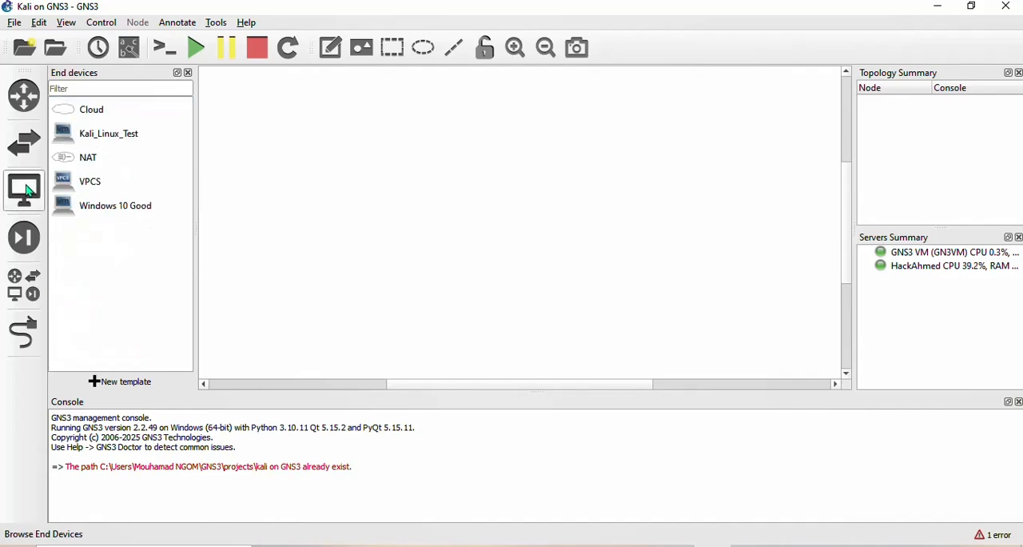
click(128, 137)
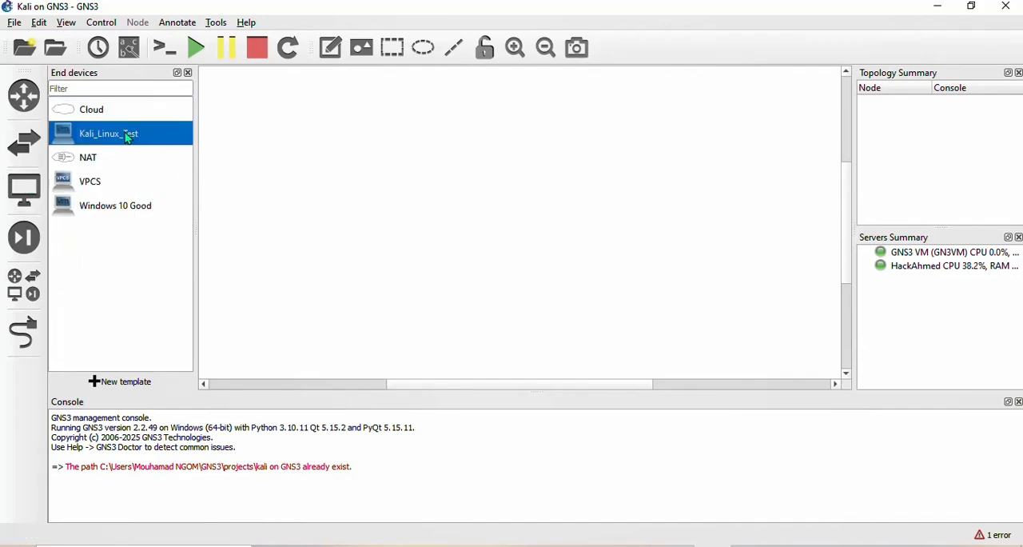
click(24, 286)
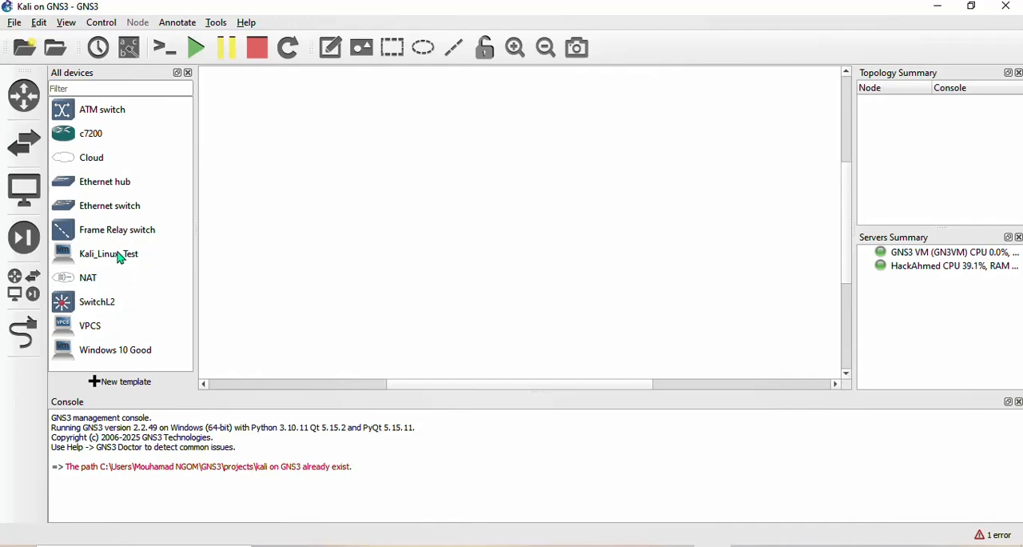
drag(119, 257, 355, 209)
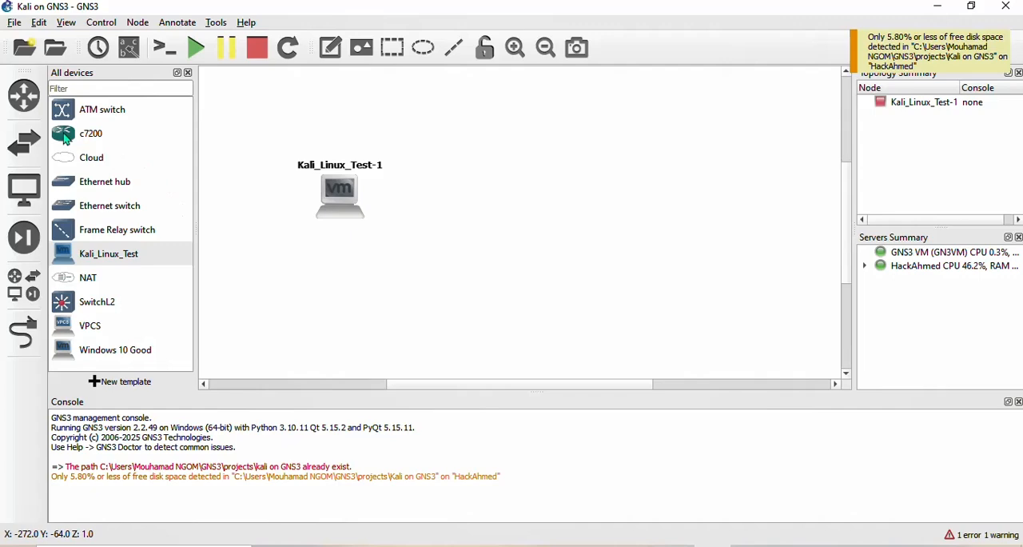
- Add a c7200 router and an Ethernet switch on the local server, lining them up in a row beside the Kali node
drag(68, 137, 664, 198)
drag(131, 210, 509, 208)
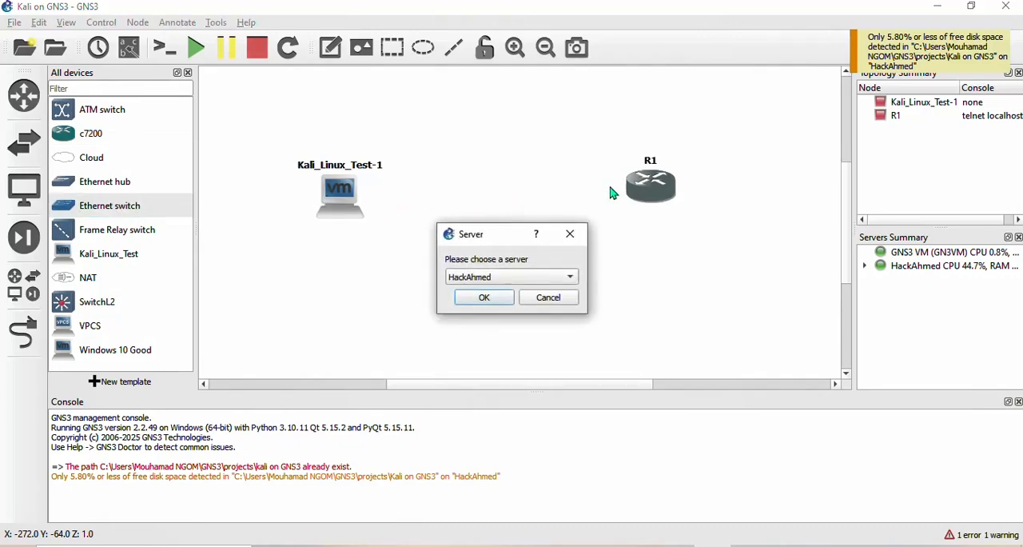
click(493, 301)
drag(668, 191, 665, 145)
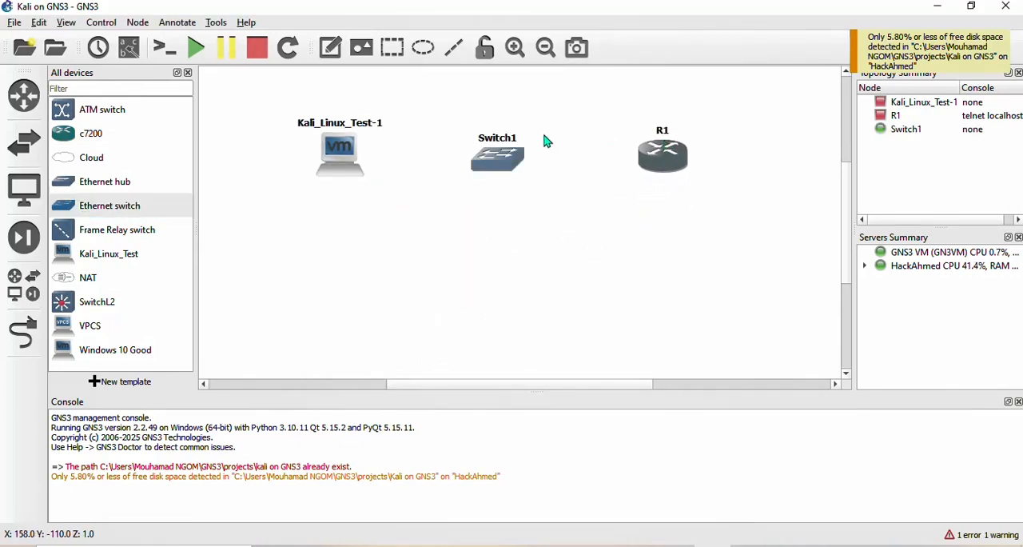
- In the Kali node's network settings, allow GNS3 to override non custom VMware adapters
right_click(336, 156)
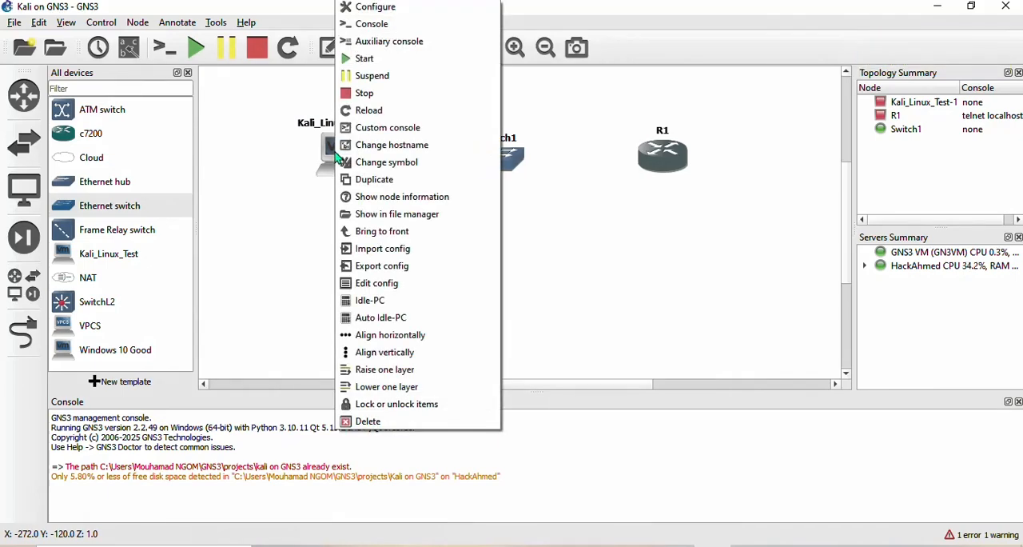
click(430, 17)
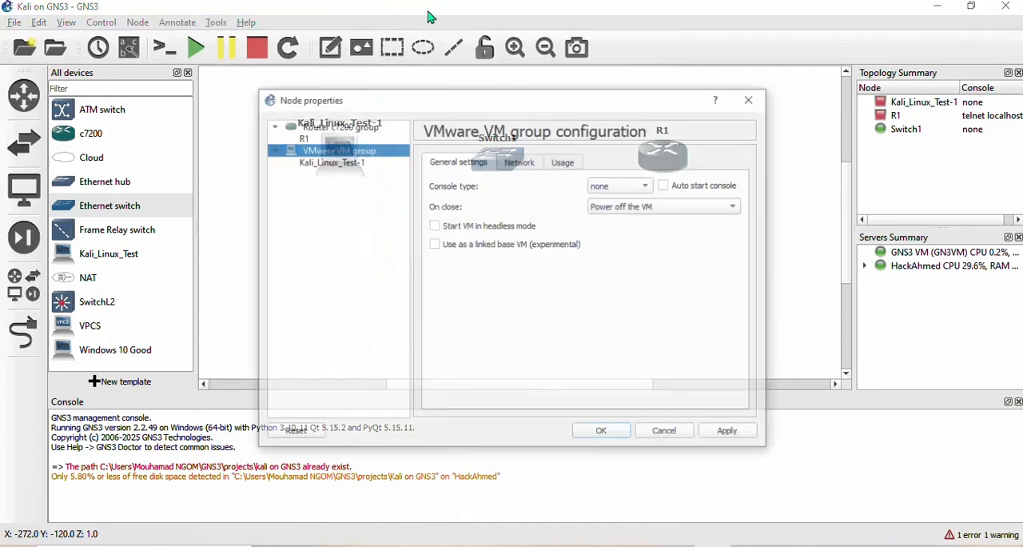
click(520, 161)
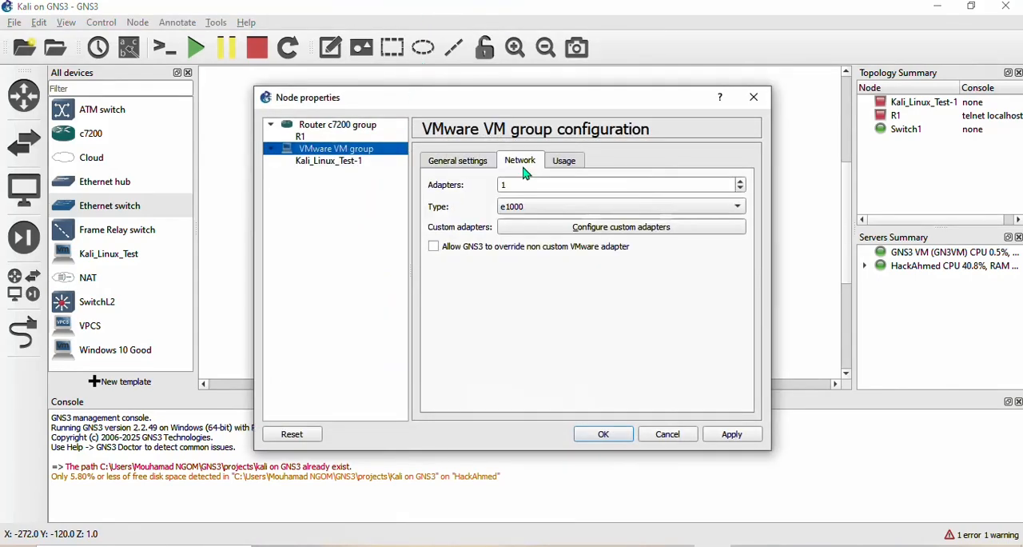
click(434, 247)
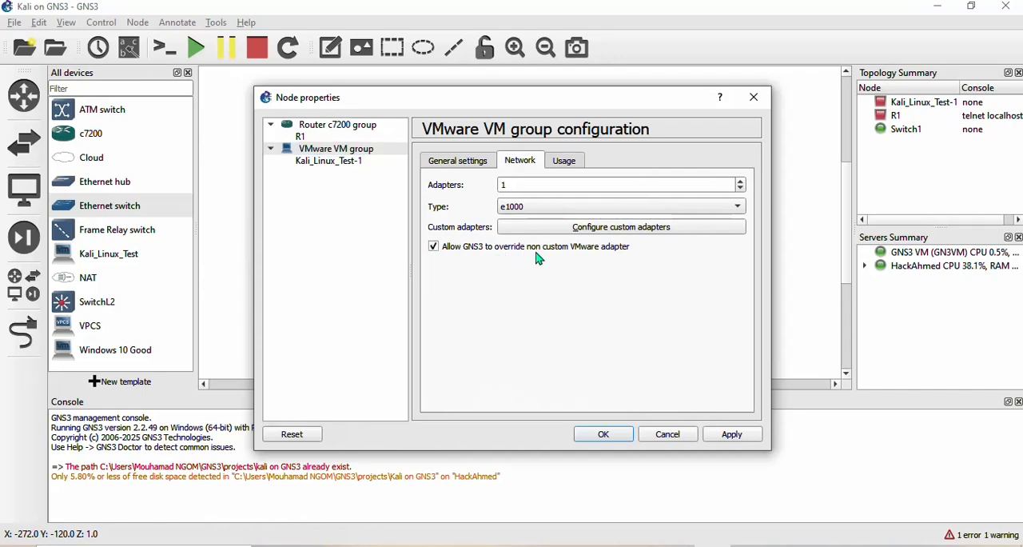
click(731, 435)
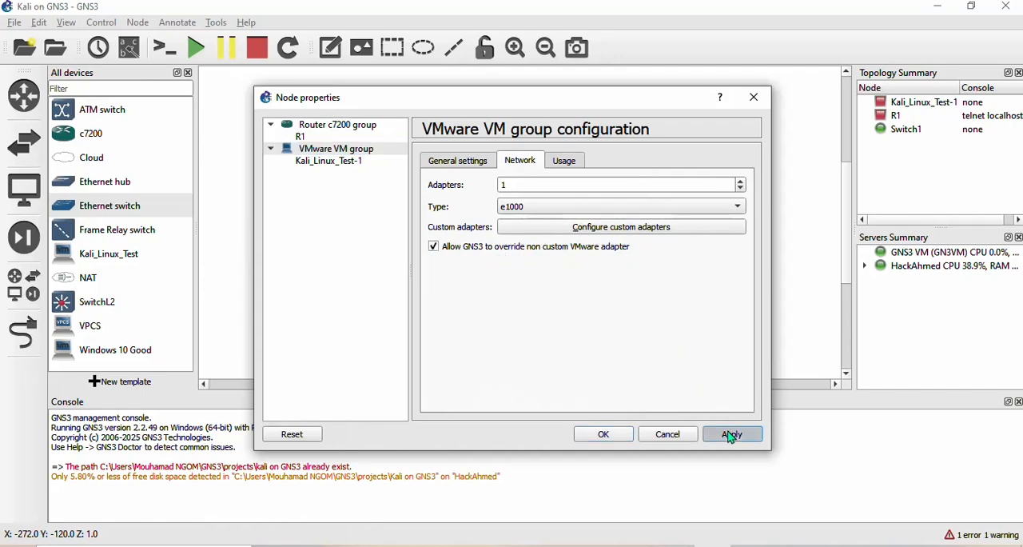
click(620, 435)
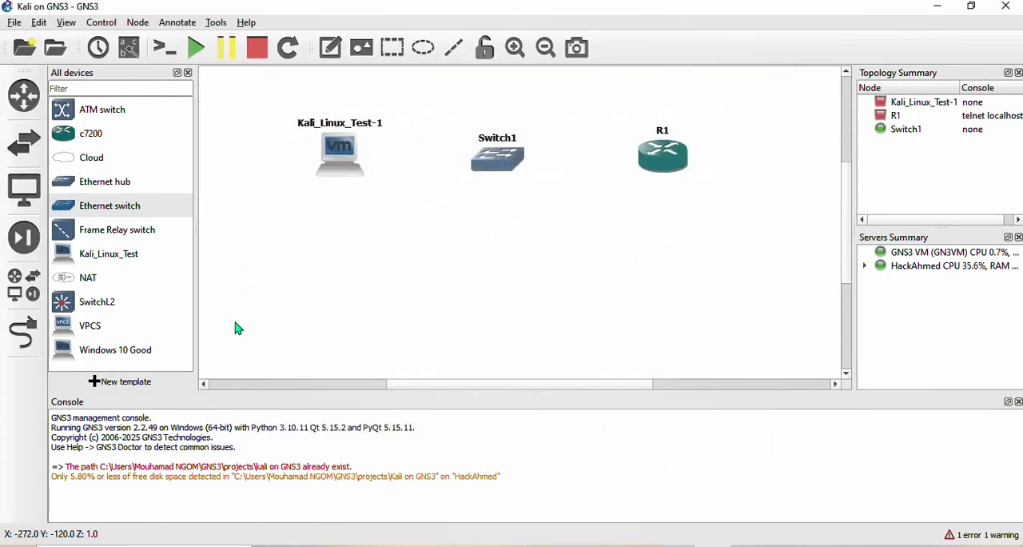
- Link the Kali_Linux_Test-1 node to Switch1
click(22, 331)
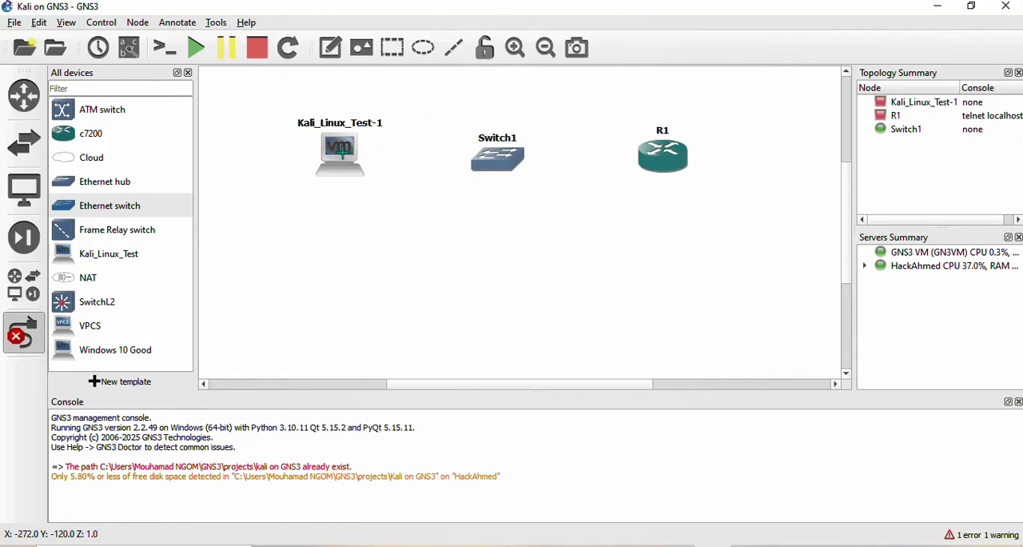
click(339, 152)
click(391, 166)
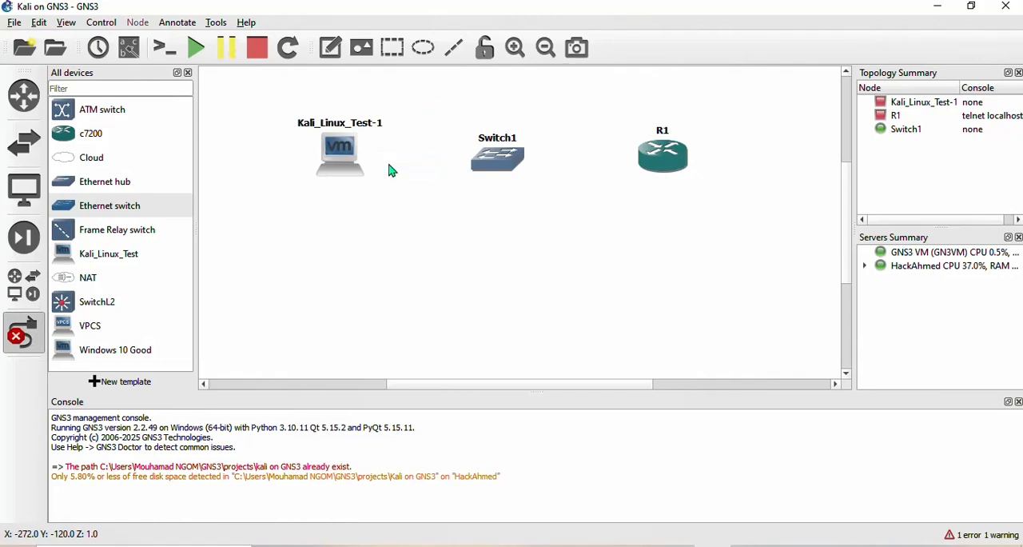
click(504, 154)
click(539, 167)
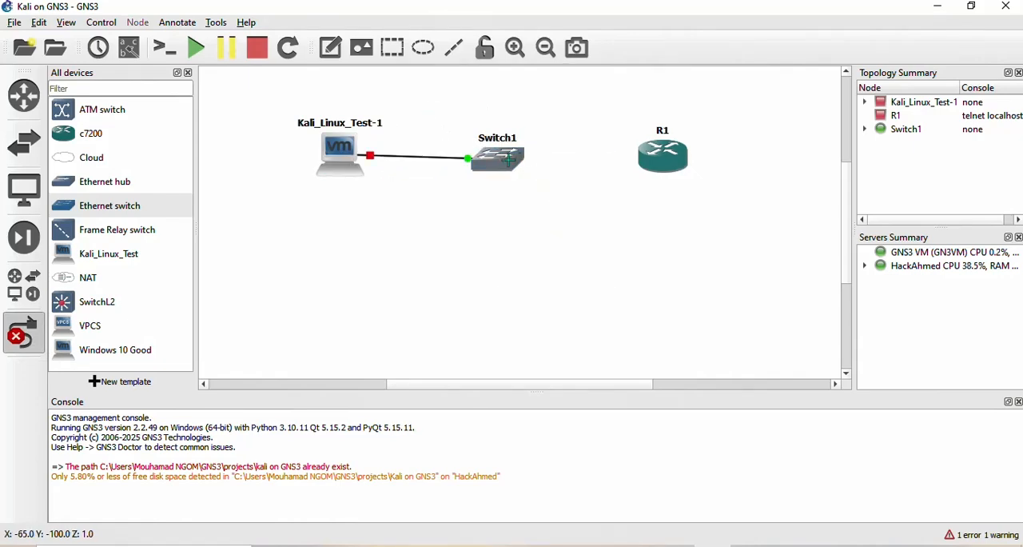
- Link Switch1's Ethernet1 port to FastEthernet0/0 on router R1 and leave link mode
click(518, 155)
click(544, 186)
click(670, 148)
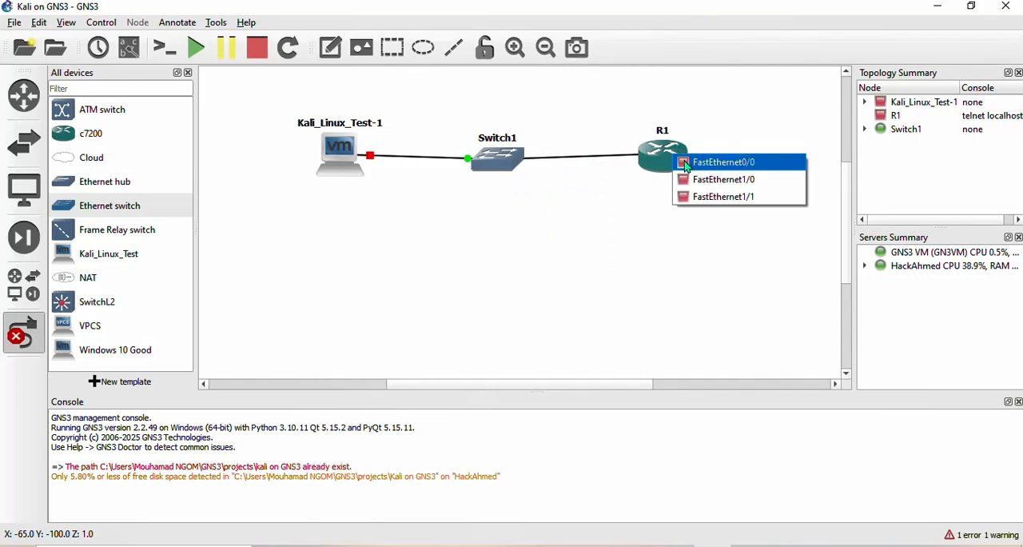
click(703, 162)
right_click(595, 104)
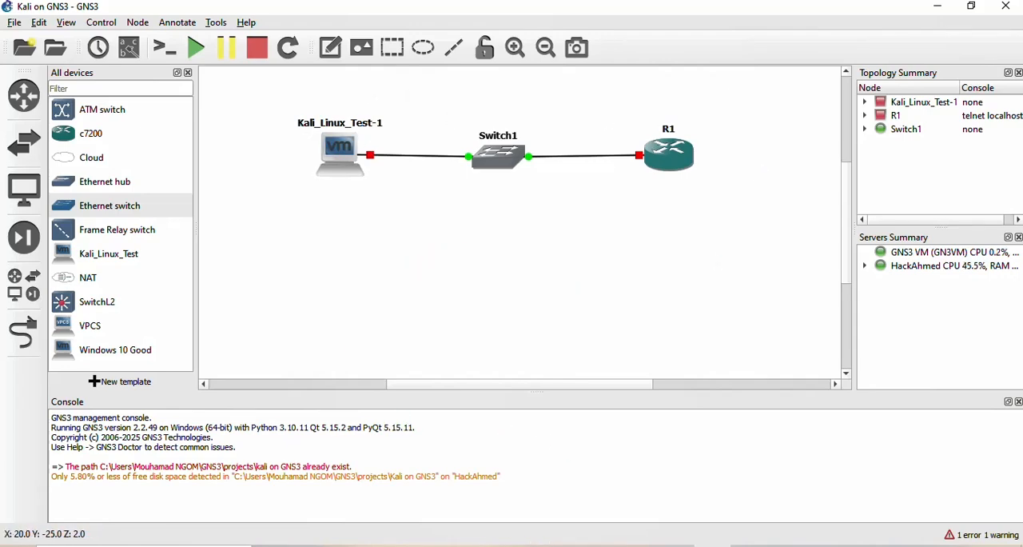
- Start all devices in the topology, including the Kali virtual machine and the router
click(456, 545)
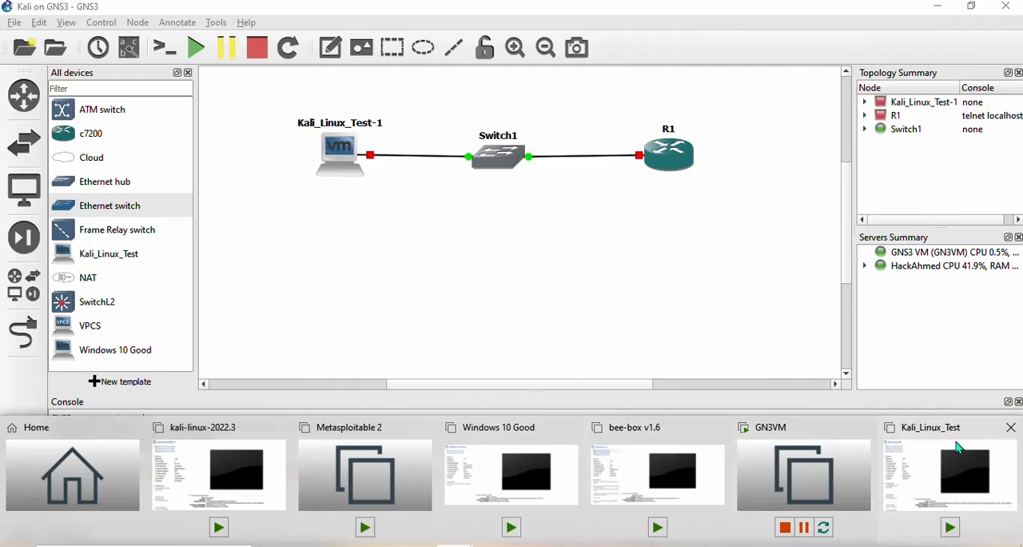
click(198, 49)
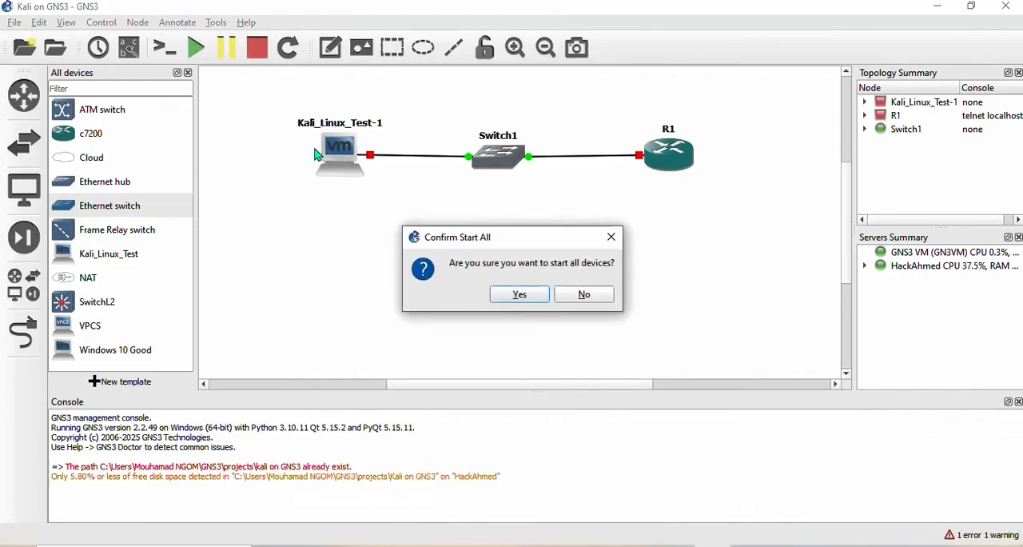
click(520, 295)
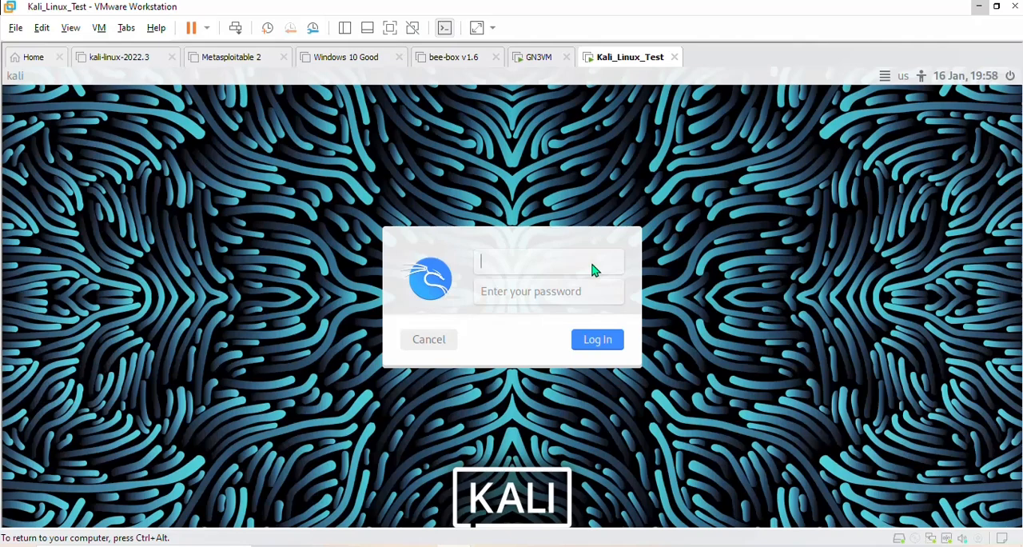
- Log in to the Kali_Linux_Test virtual machine in VMware Workstation with the account's username and password
key(BackSpace)
text(ali)
key(Tab)
text(kali)
key(Return)
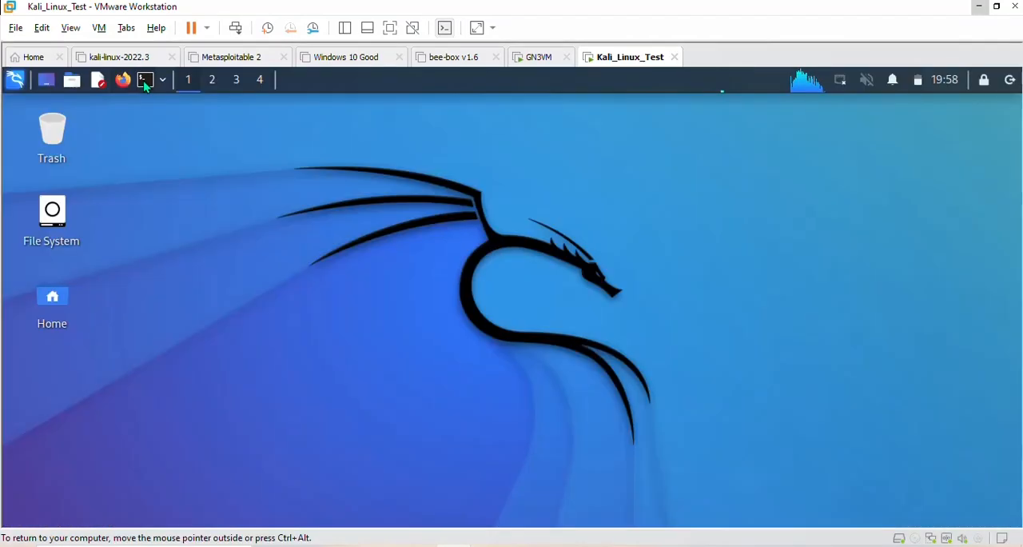
- Open a Kali terminal, enlarge its text, and set the French keyboard layout with setxkbmap fr
click(149, 85)
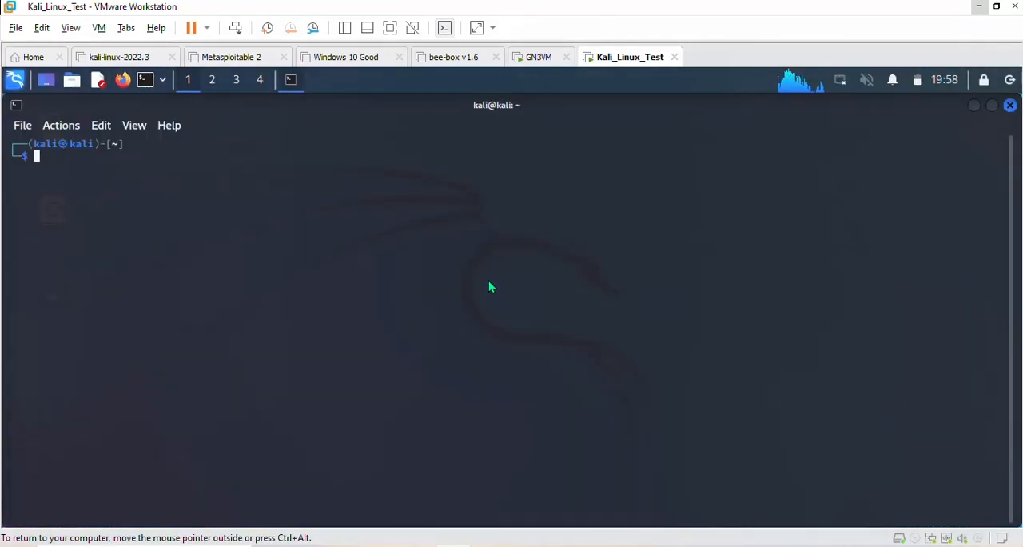
key(ctrl+plus)
key(ctrl+plus)
key(ctrl+plus)
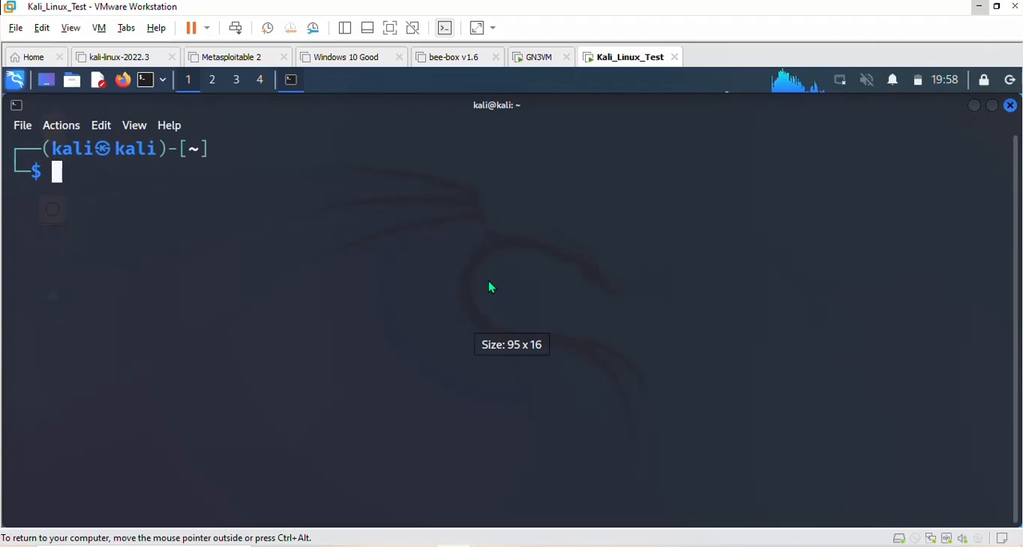
text(se)
key(Right)
key(Return)
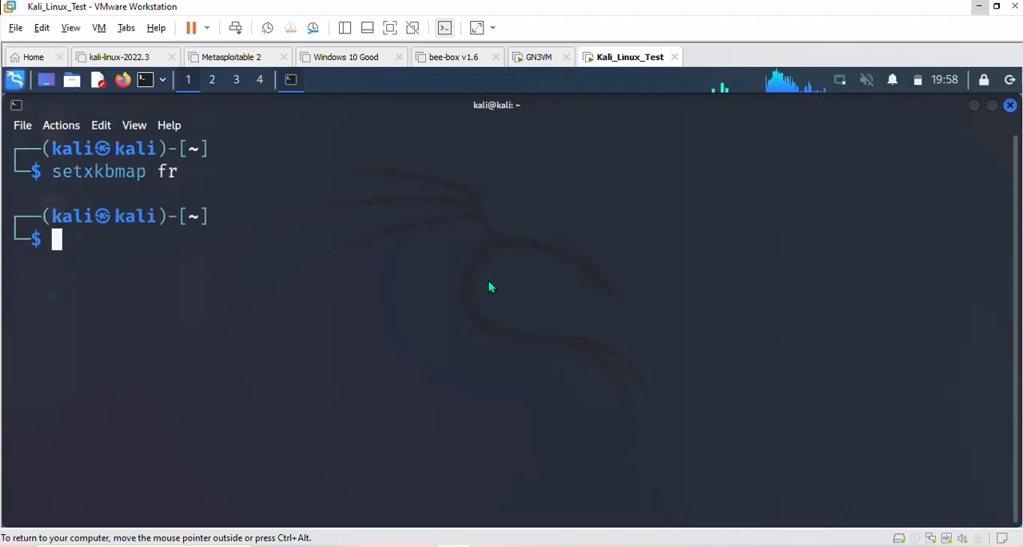
- List the Kali network interfaces with ip a and examine the state of eth0
text(ip a)
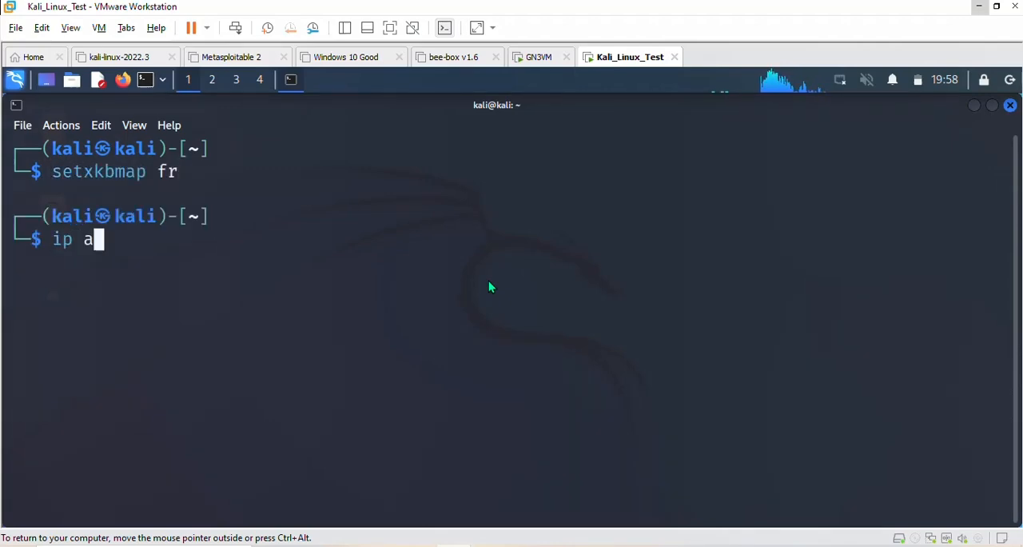
key(Return)
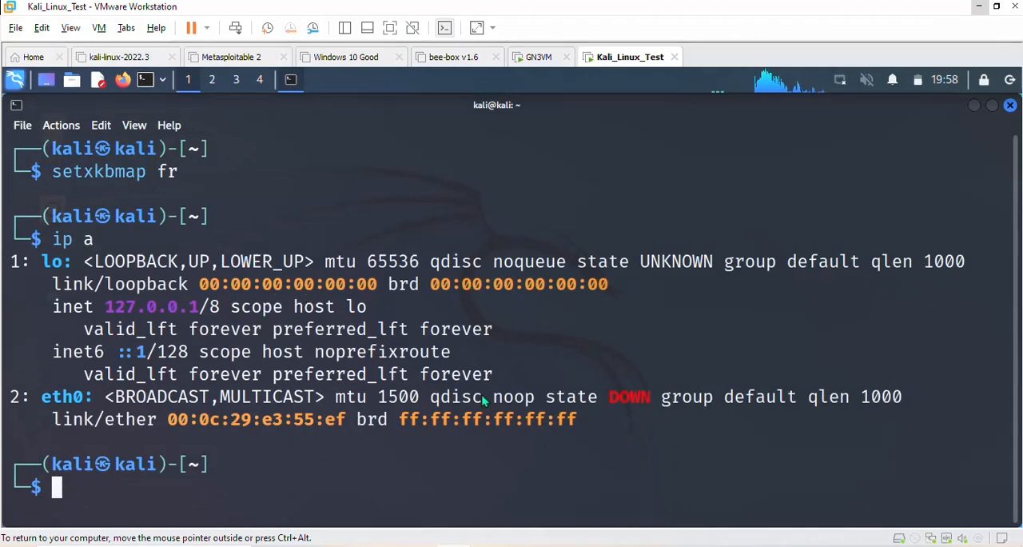
drag(622, 391, 640, 393)
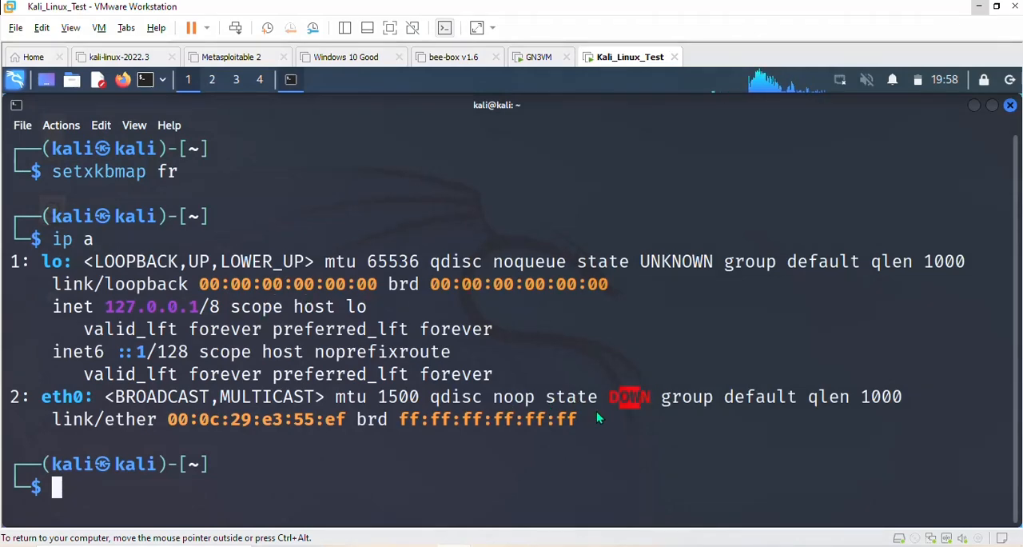
click(537, 446)
- Request a DHCP address for Kali with sudo dhclient -v, entering the sudo password
text(sudo)
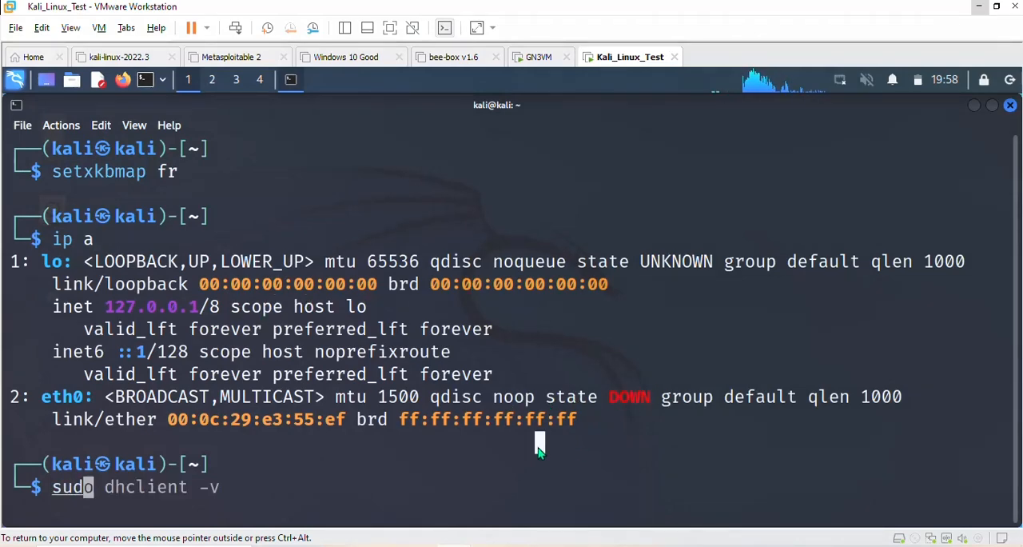
key(Right)
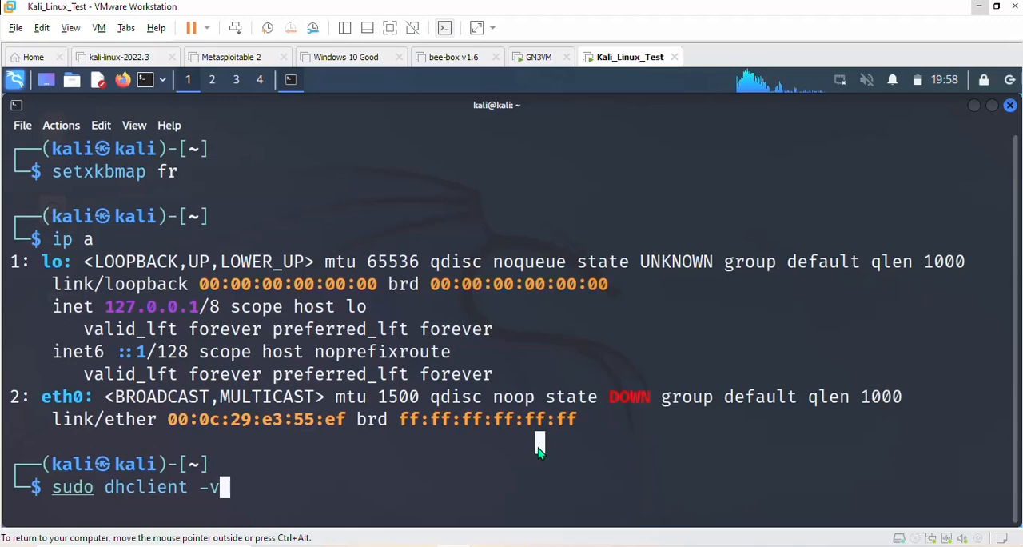
key(Return)
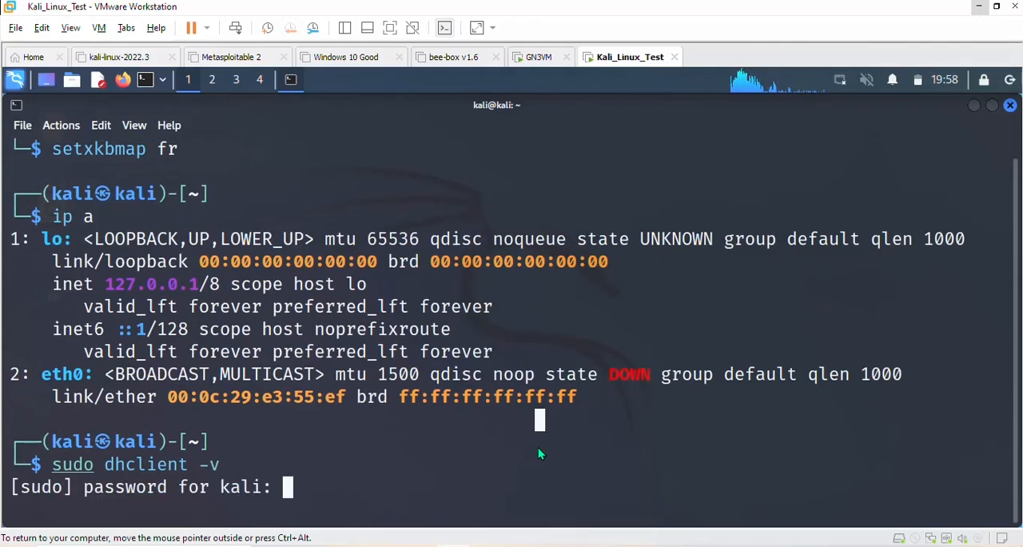
key(Return)
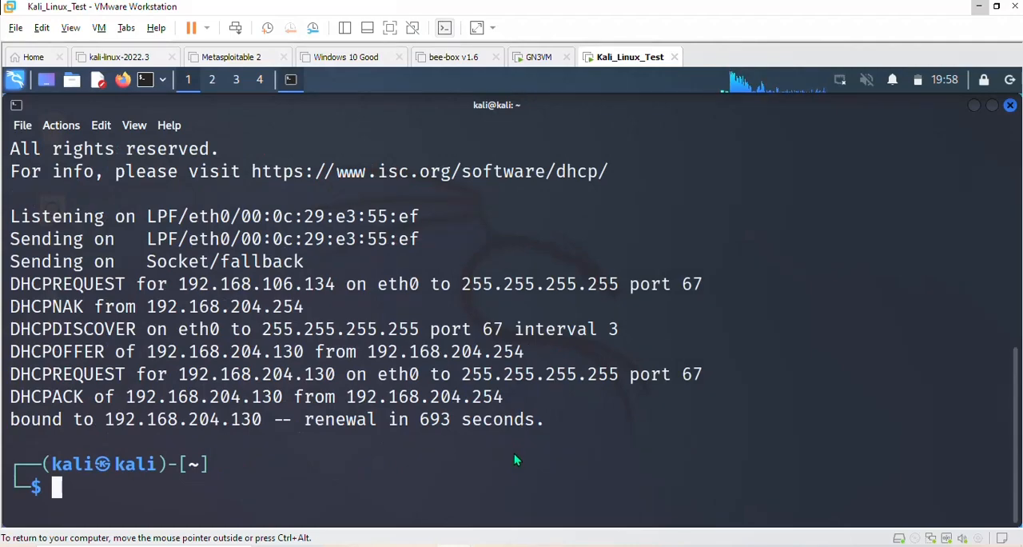
- Clear the terminal, list the interfaces again with ip a, and examine eth0's IPv4 address
key(ctrl+l)
key(Up)
key(Up)
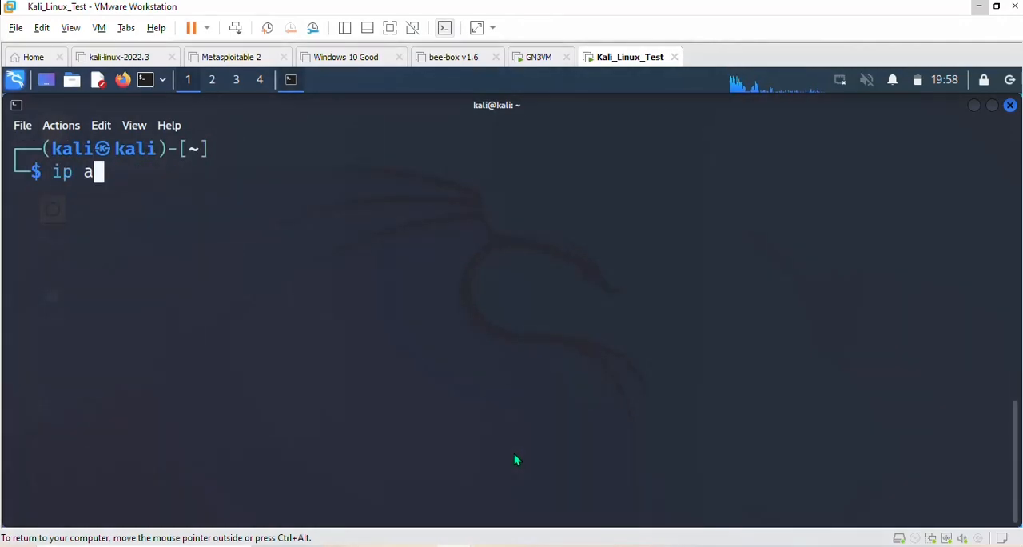
key(Return)
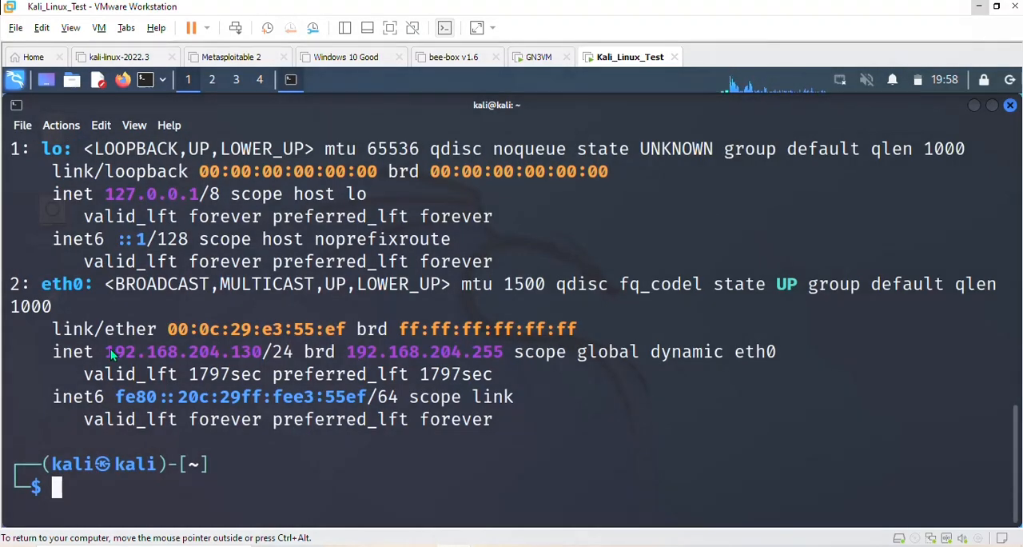
drag(102, 357, 262, 358)
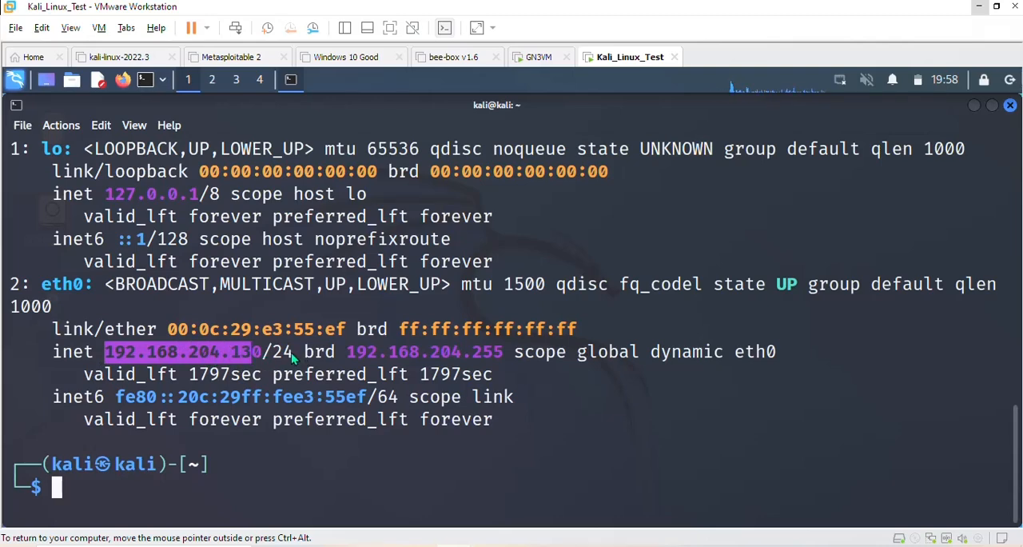
click(317, 352)
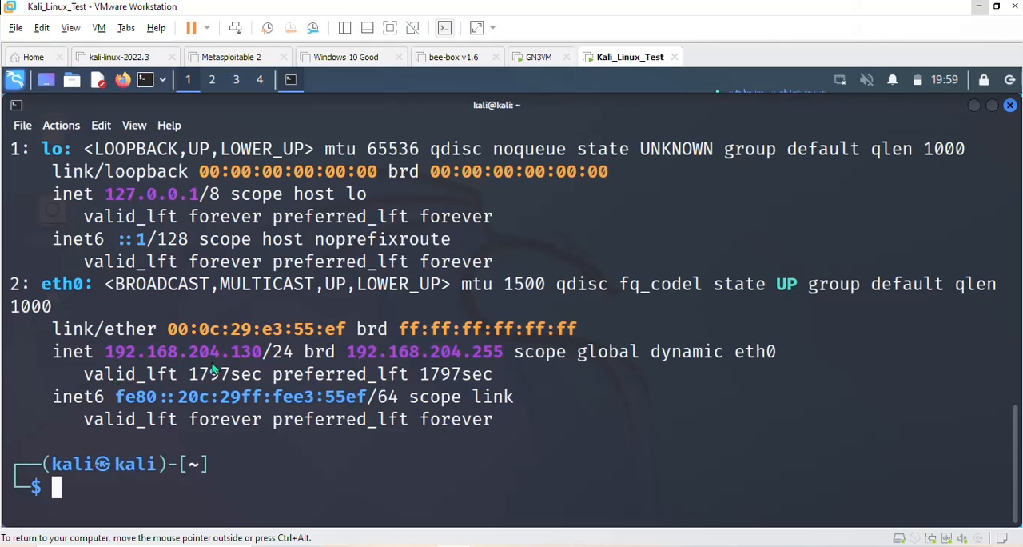
drag(105, 352, 246, 349)
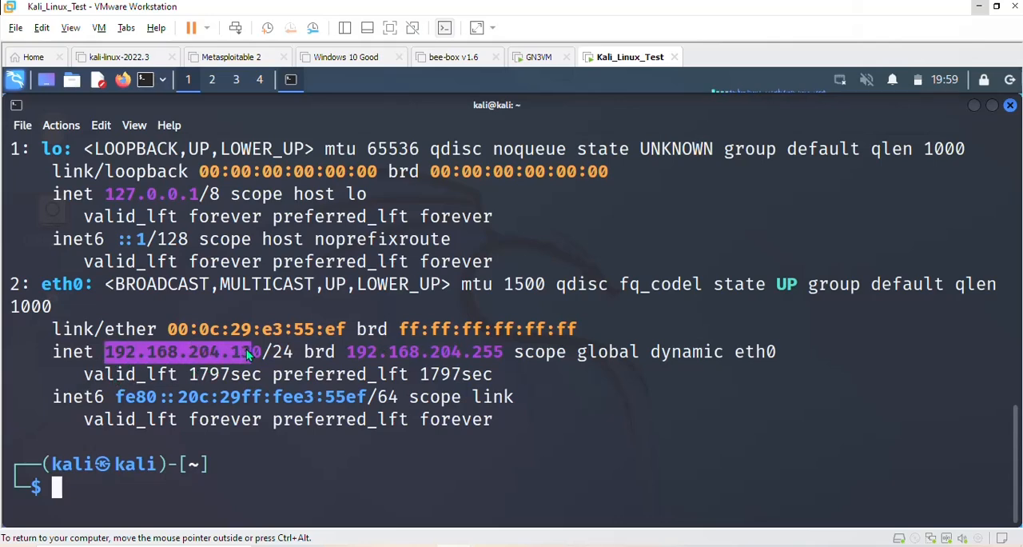
click(581, 360)
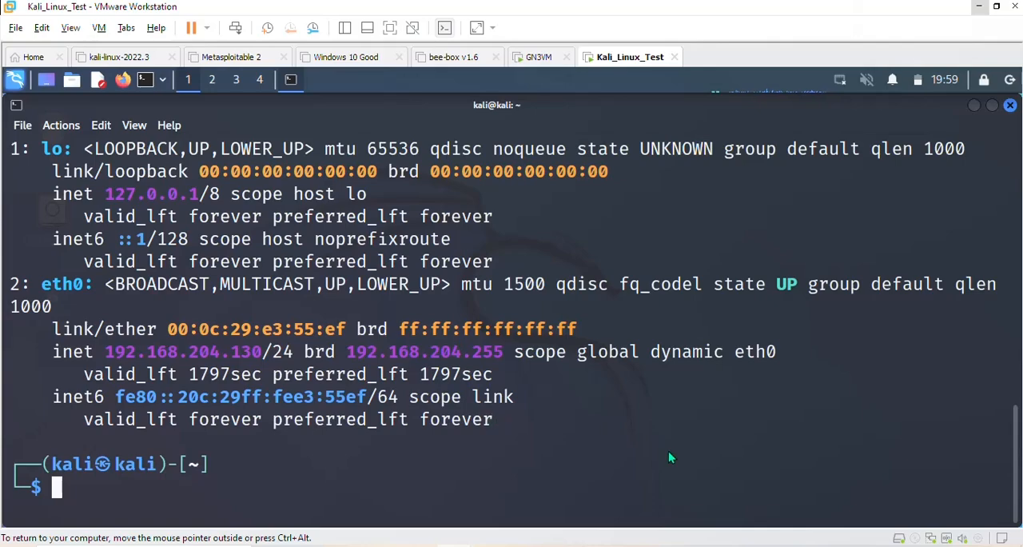
- Switch back to GNS3, open router R1's console, widen its window and bring up the R1# prompt
click(712, 546)
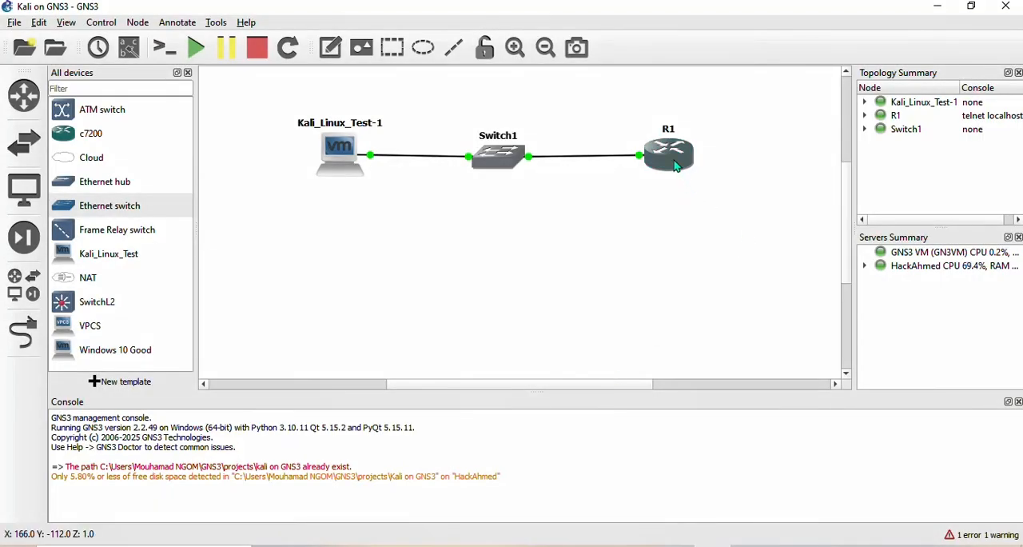
right_click(674, 163)
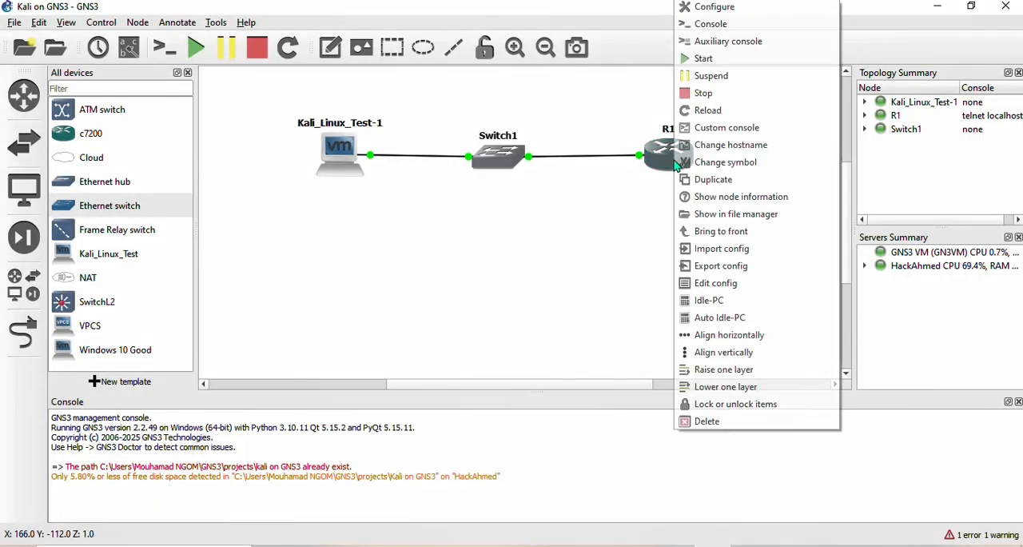
click(754, 31)
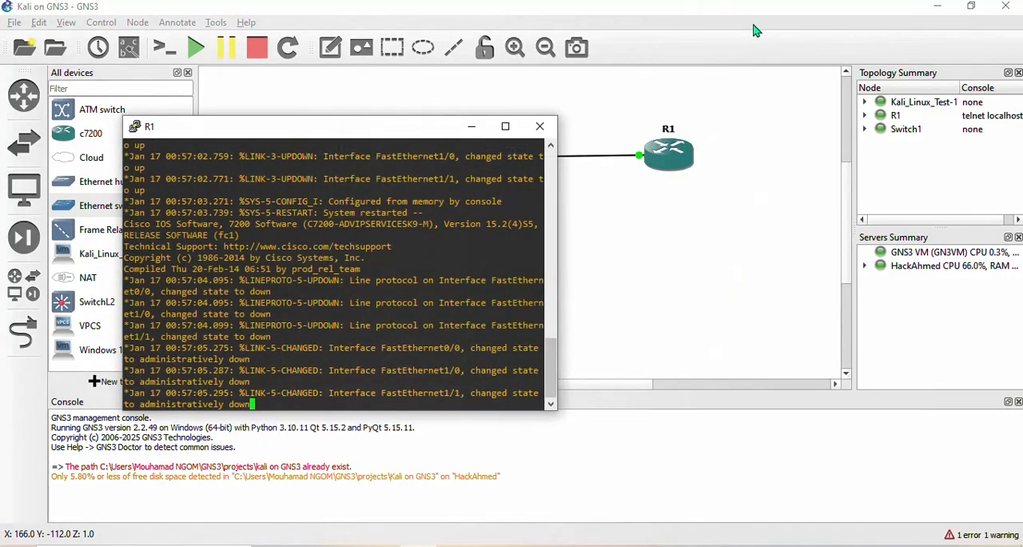
drag(558, 268, 807, 323)
key(Return)
key(Return)
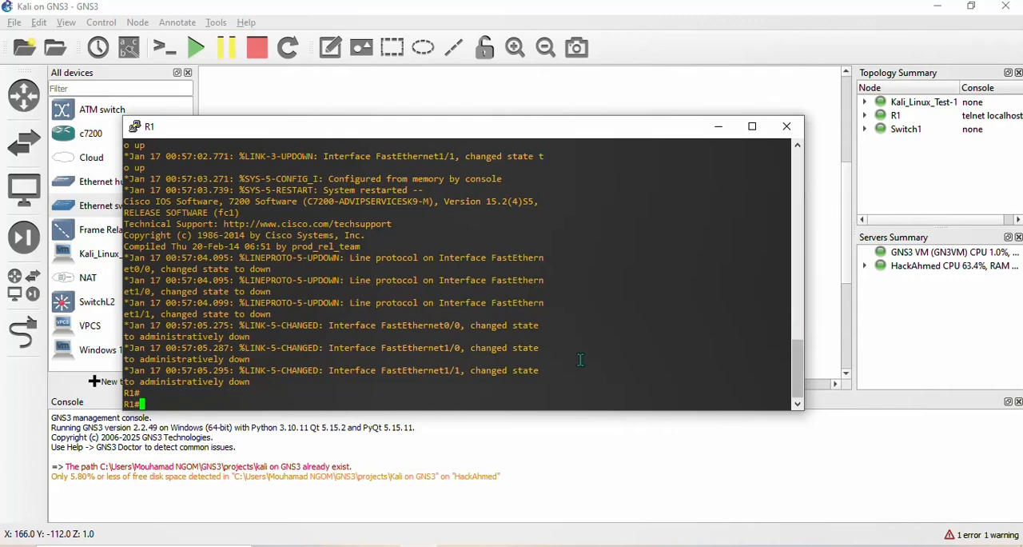
key(Return)
key(Return)
- Move the R1 console below the topology and show the interface labels on the links, keeping the console in front
drag(632, 118, 631, 208)
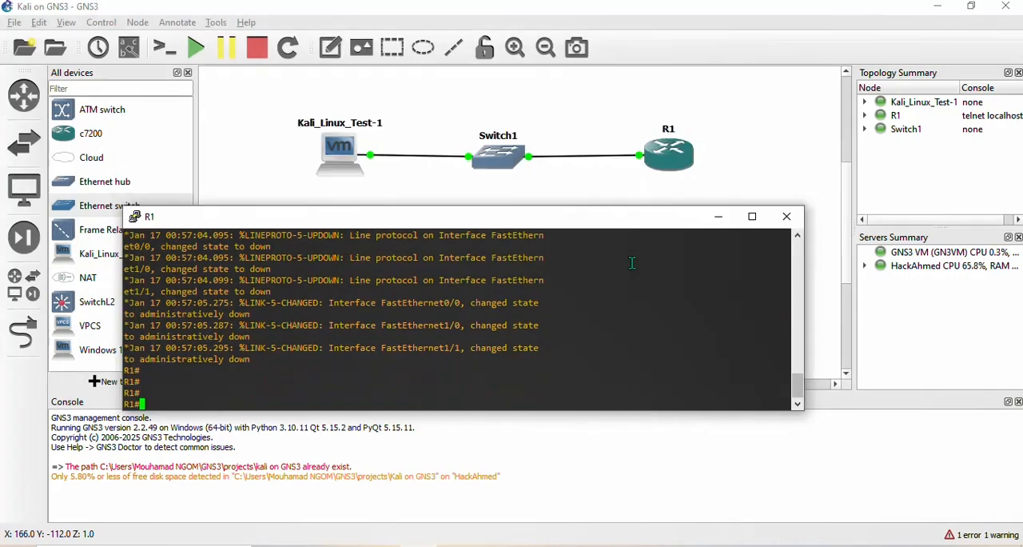
click(139, 55)
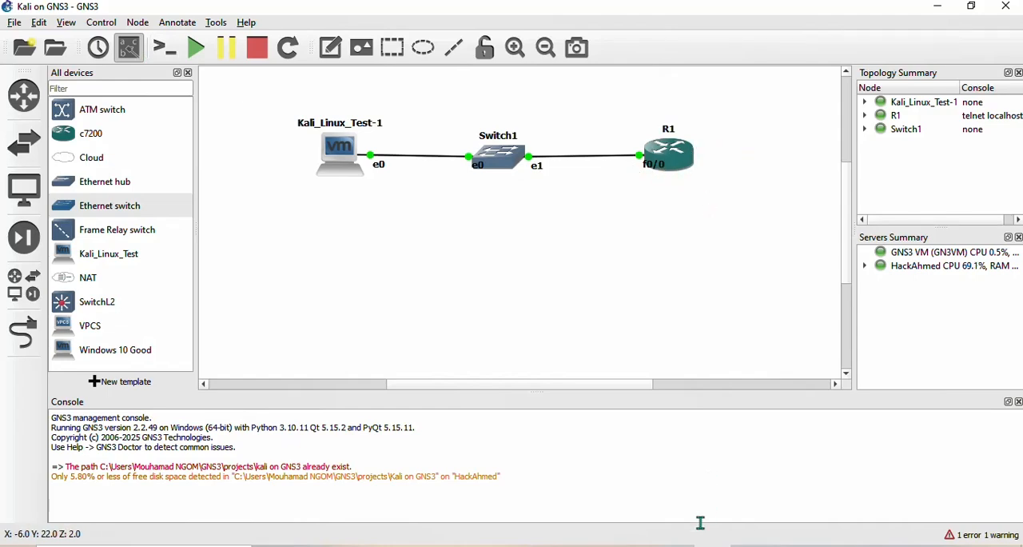
click(424, 546)
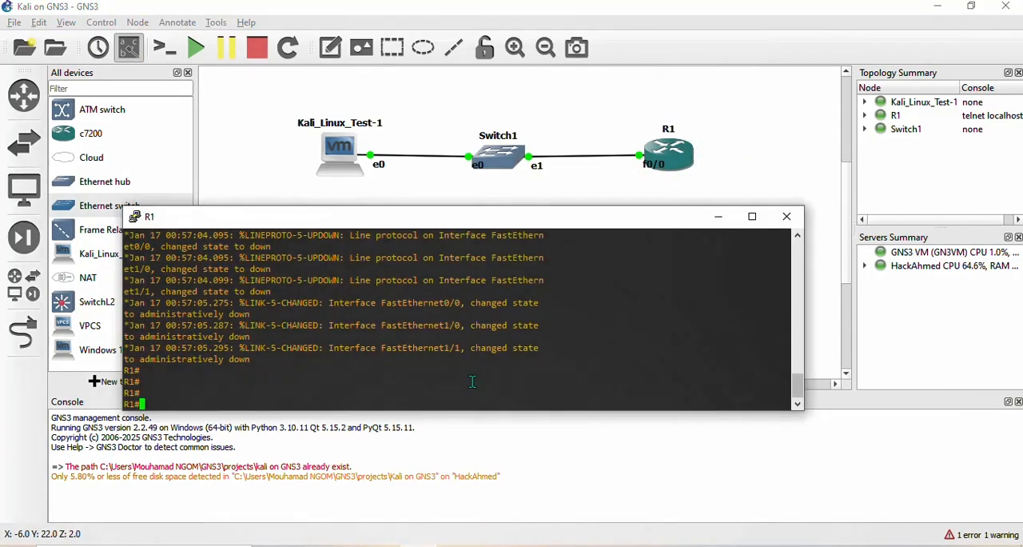
- Enter global configuration mode on R1 with configure terminal
text(conf)
key(Tab)
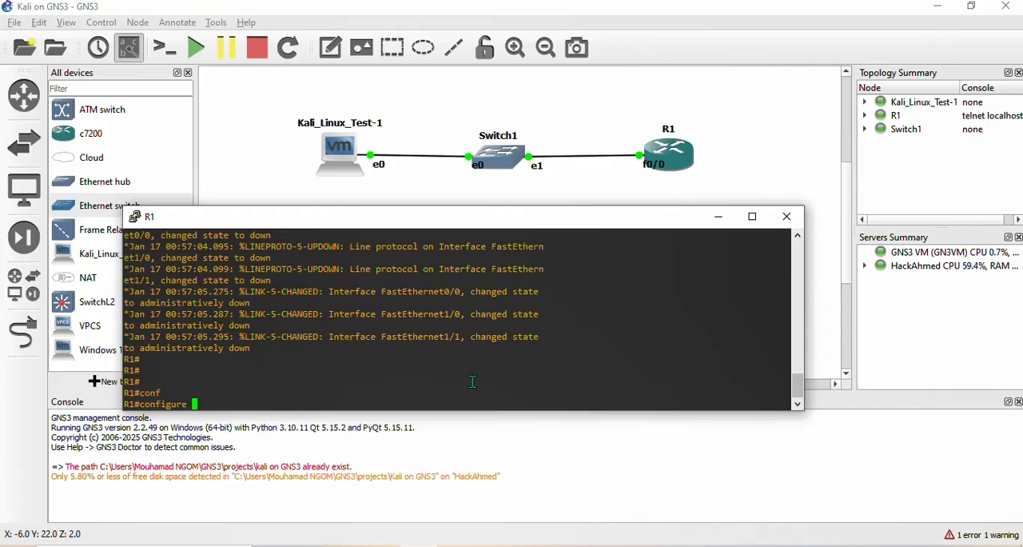
text(te)
key(Tab)
key(Return)
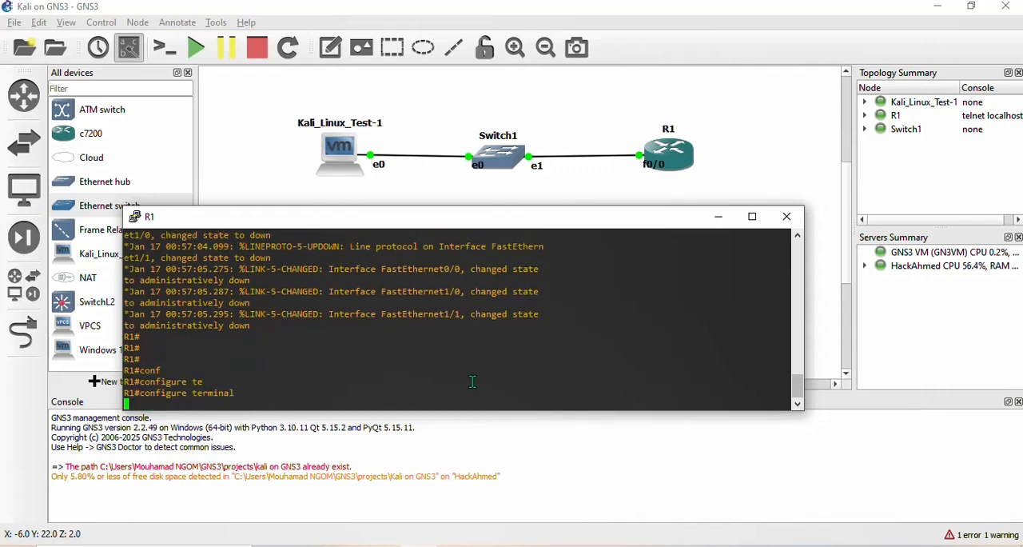
key(Return)
key(Return)
key(Return)
key(Return)
- Enter interface configuration mode for R1's port facing the switch with interface fastEthernet 0/0
text(int)
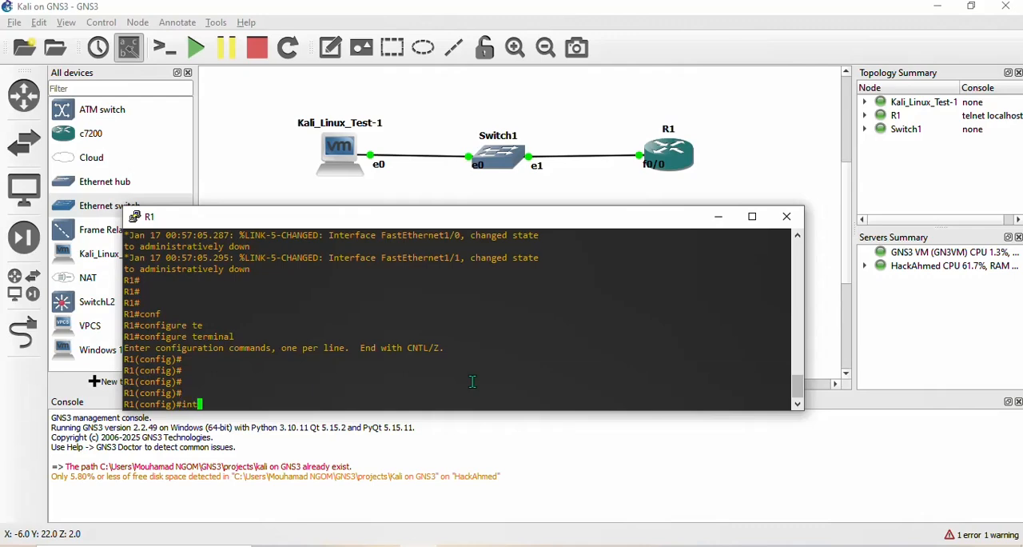
key(Tab)
text(fa)
key(Tab)
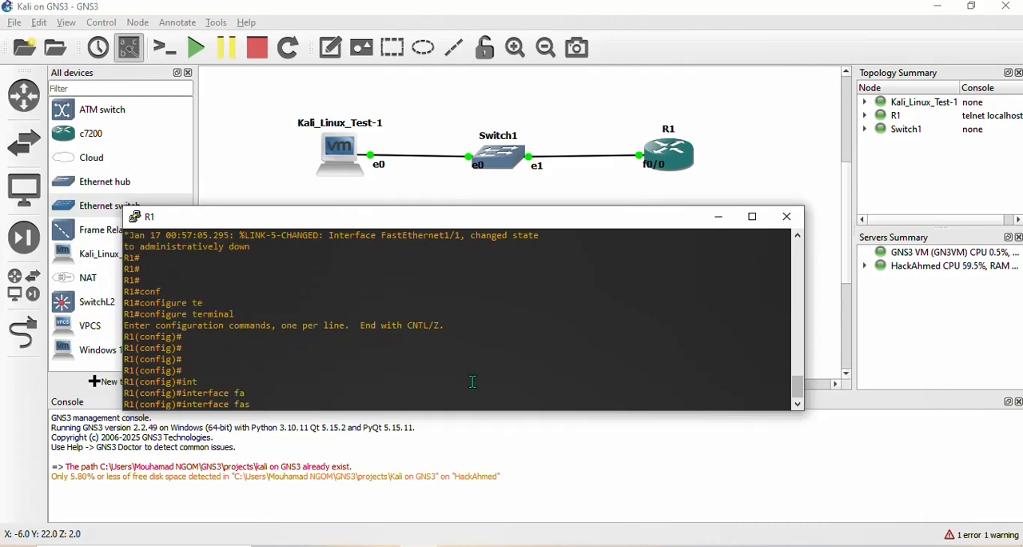
text(0/0)
key(Return)
key(Return)
key(Return)
key(Return)
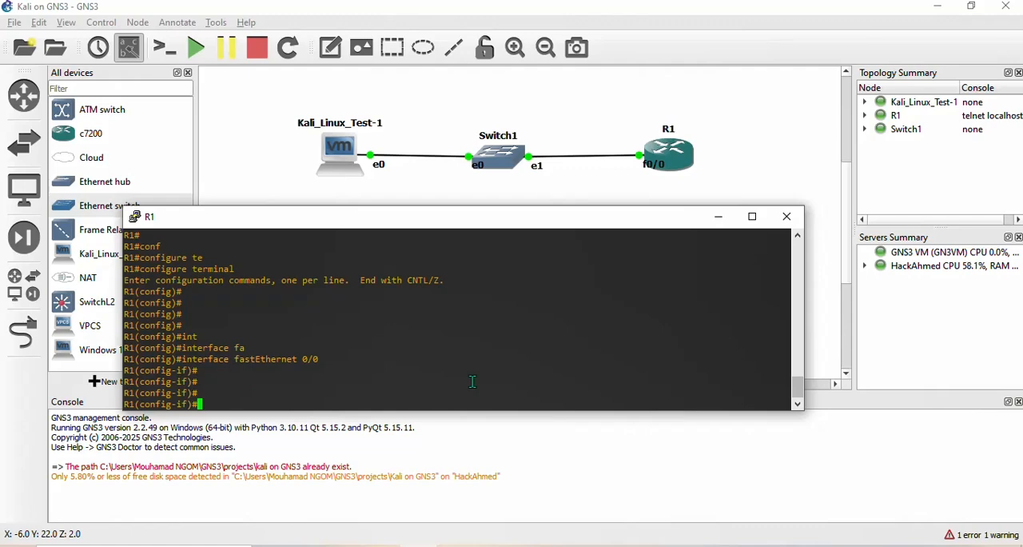
- Assign IP address 192.168.204.100 with mask 255.255.255.0 to R1's FastEthernet 0/0 interface
text(ip ad)
key(Tab)
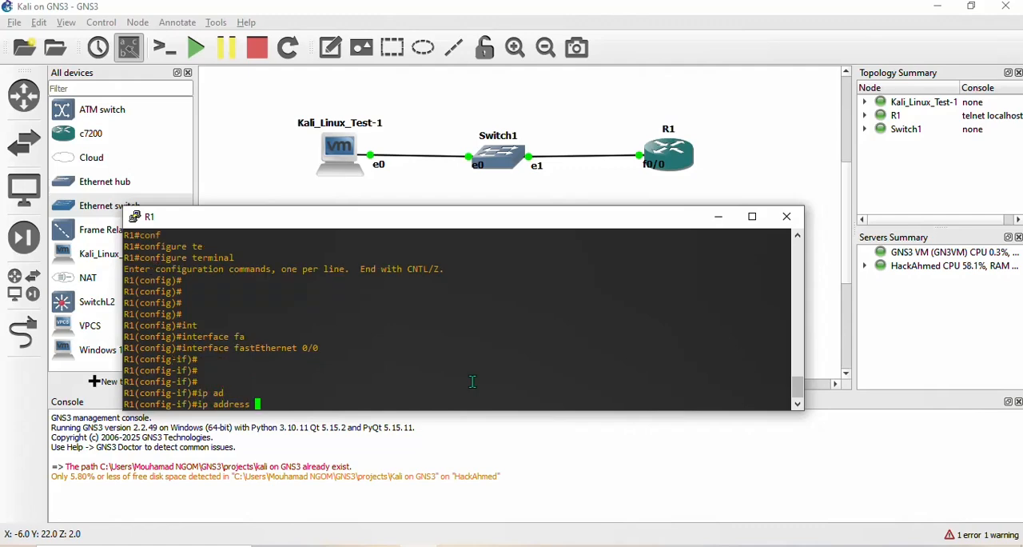
text(192.168.204.100 255)
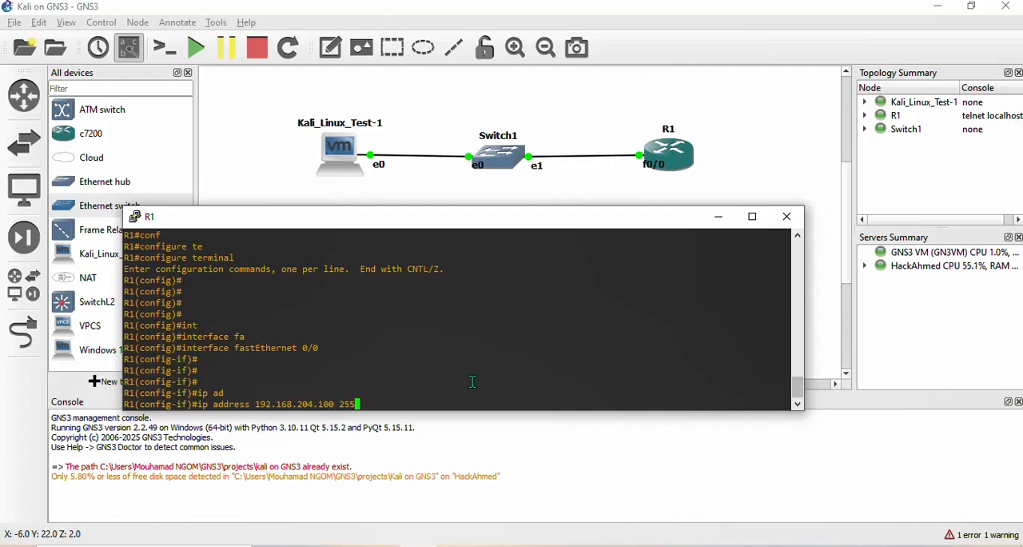
text(.255.255.0)
key(Return)
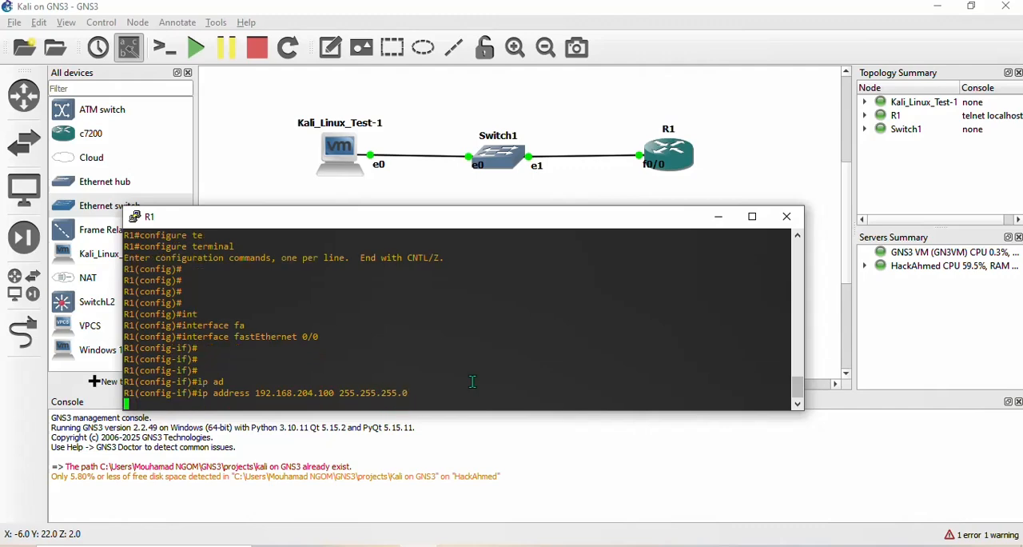
- Enable R1's FastEthernet 0/0 interface with no shutdown and bring back a clean configuration prompt
text(no shu)
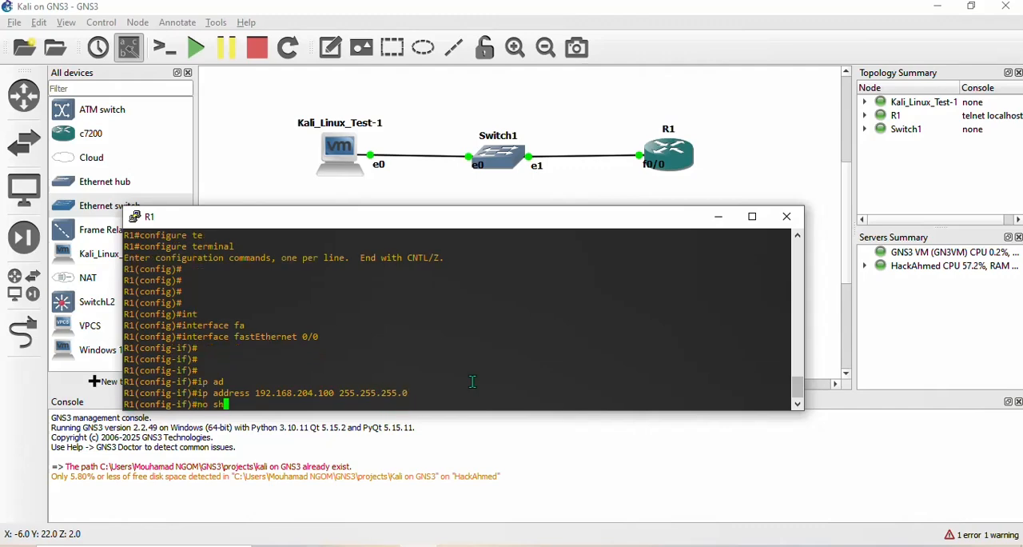
key(Tab)
key(Return)
key(Return)
key(Return)
key(Return)
key(Return)
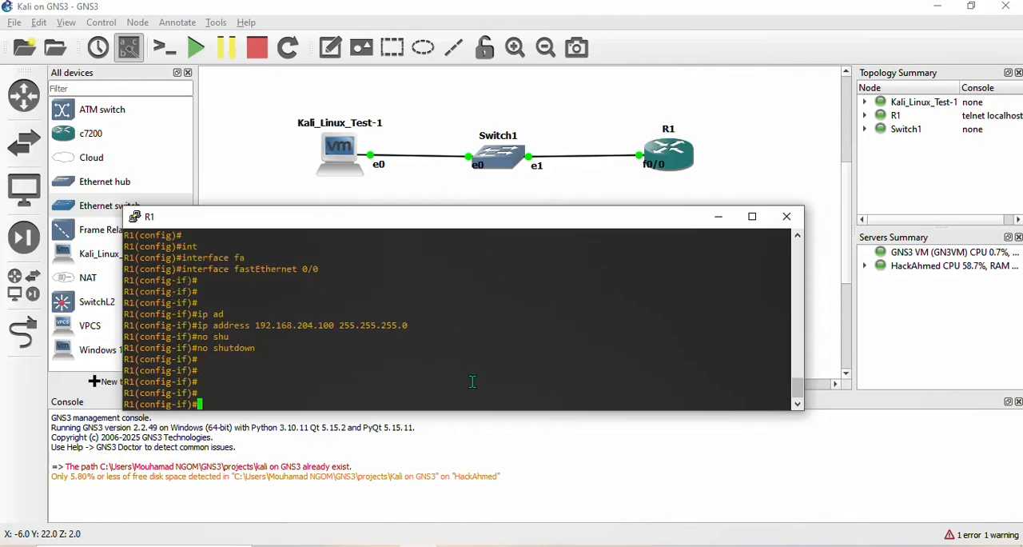
key(Return)
key(Return)
key(Return)
key(Return)
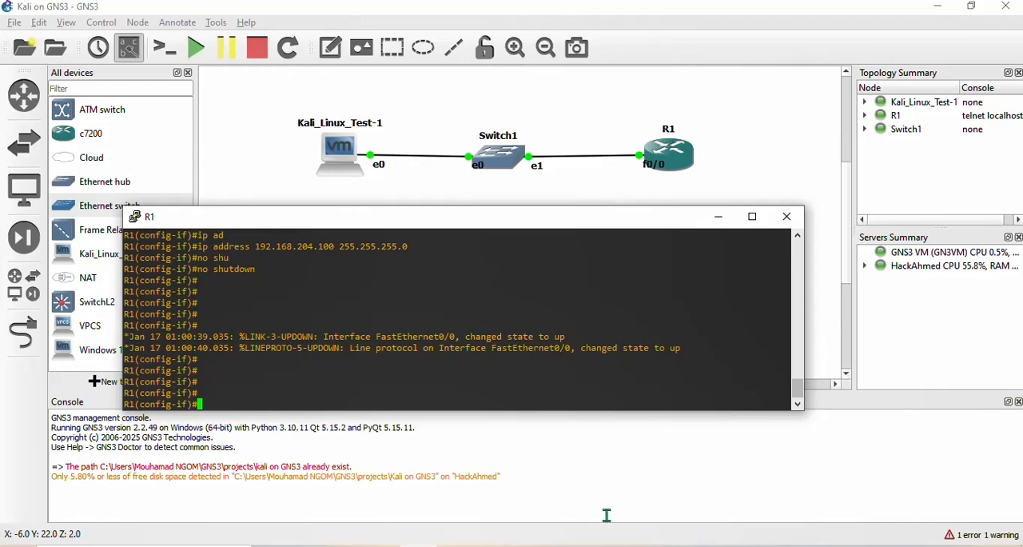
- Check eth0's IP address in the Kali_Linux_Test virtual machine in VMware Workstation, and return to R1's console in GNS3
mouse_move(480, 538)
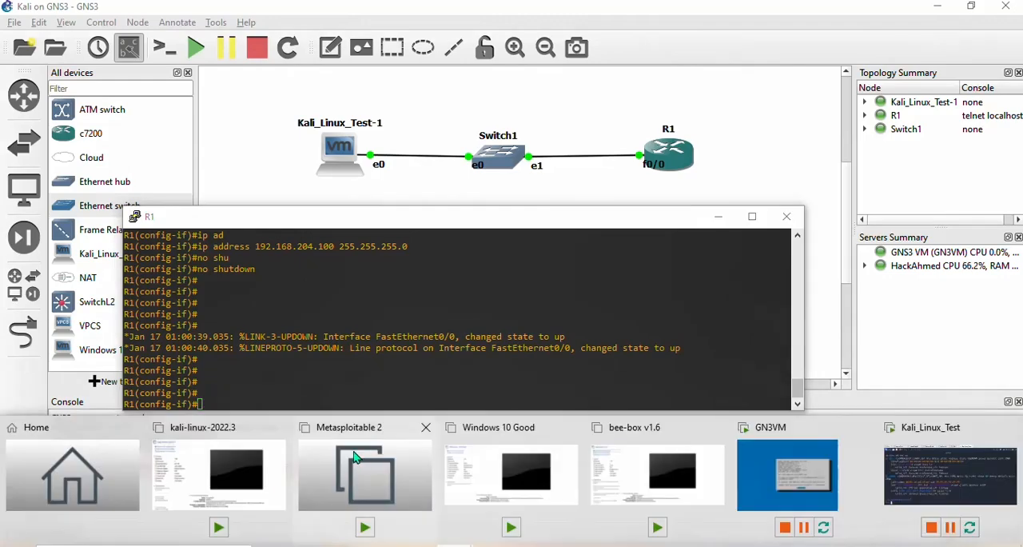
click(885, 477)
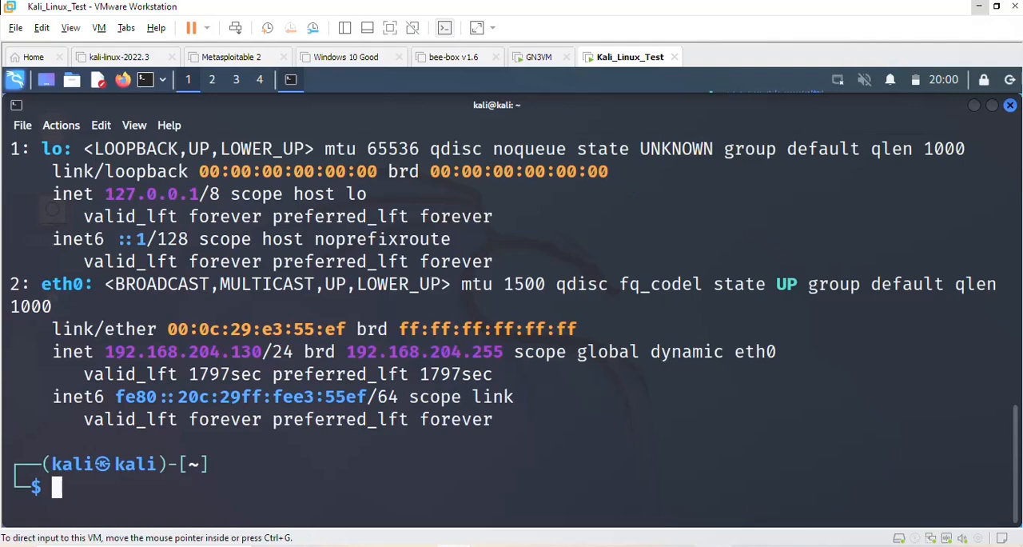
click(980, 7)
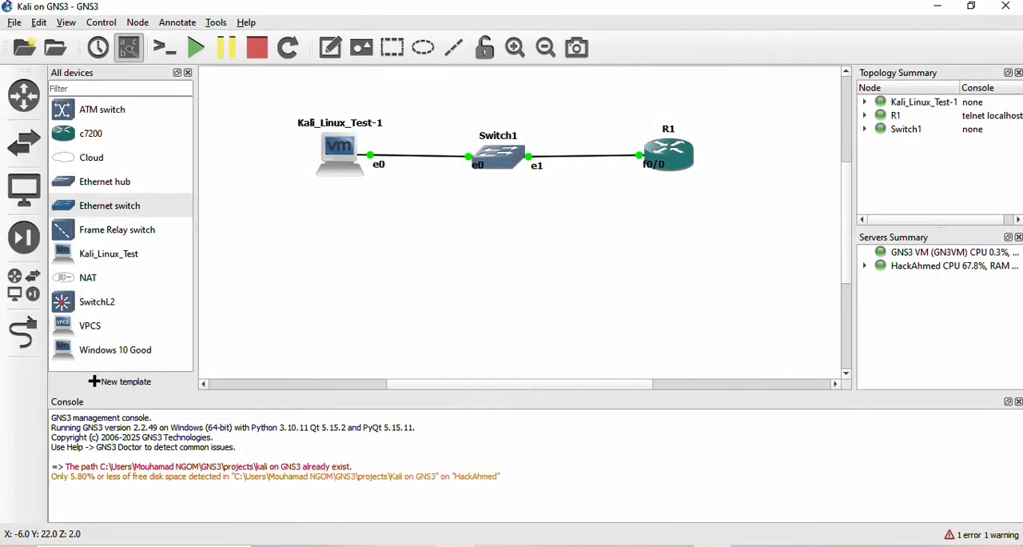
click(419, 546)
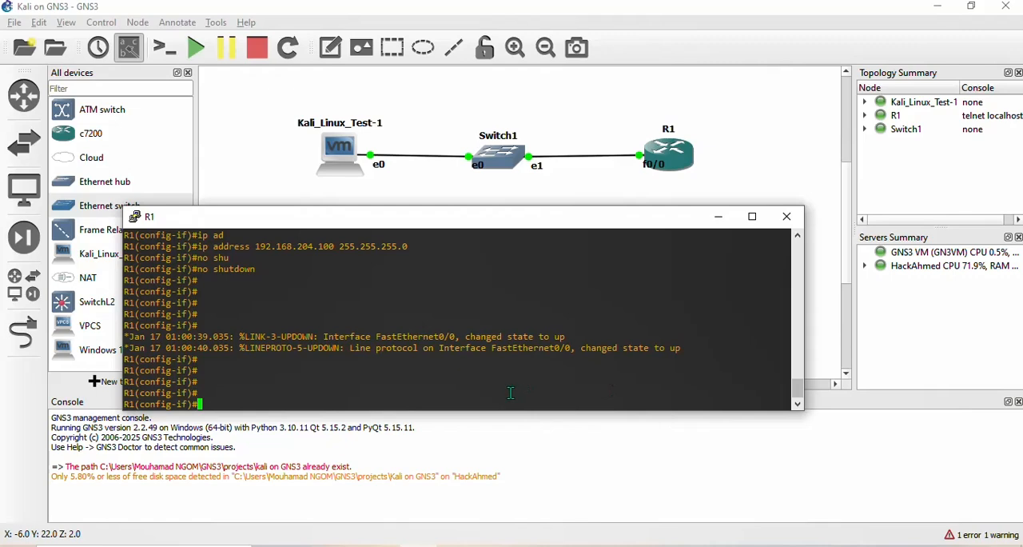
- Ping the Kali machine at 192.168.204.130 from R1's configuration mode with do ping and examine the replies
text(do ping 192.168.204)
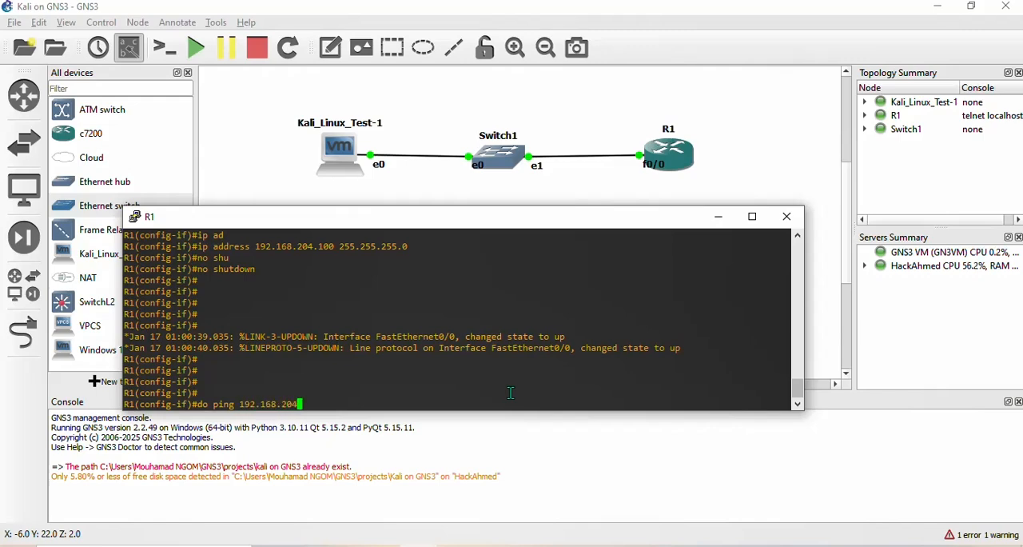
text(.130)
key(Return)
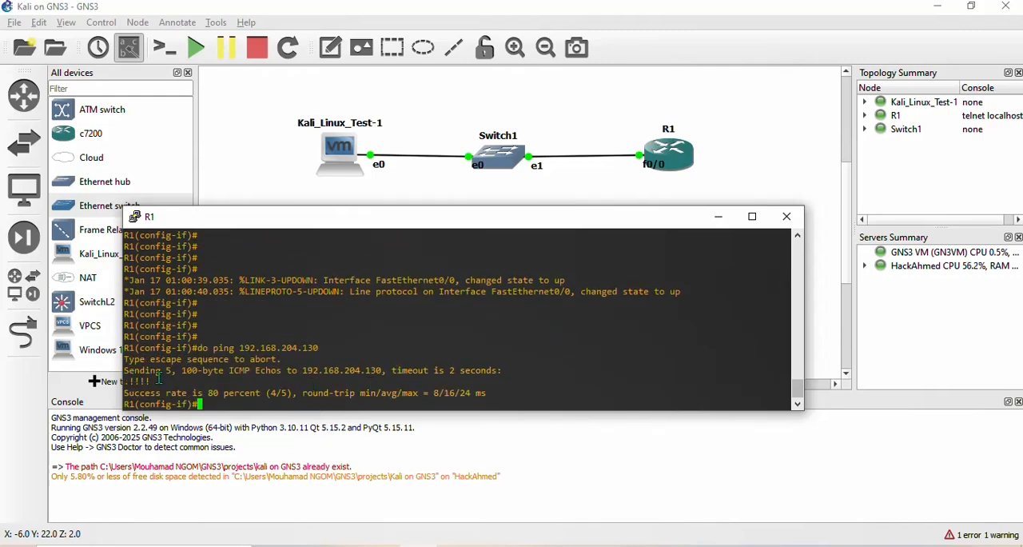
drag(158, 378, 134, 380)
click(254, 403)
- Switch to the Kali_Linux_Test machine in VMware Workstation, ping R1 at 192.168.204.100 and stop the ping after a few replies
click(453, 546)
click(949, 474)
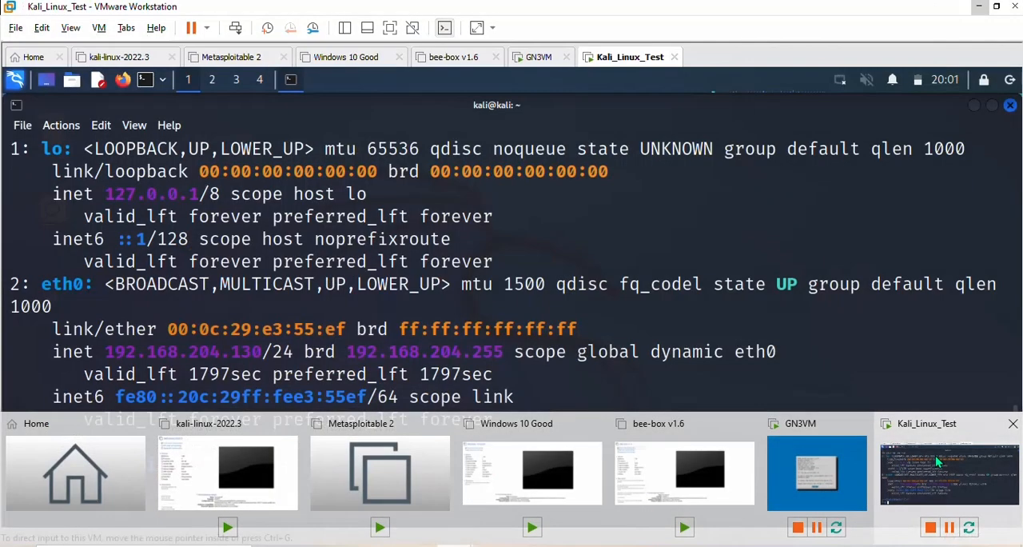
text(ping )
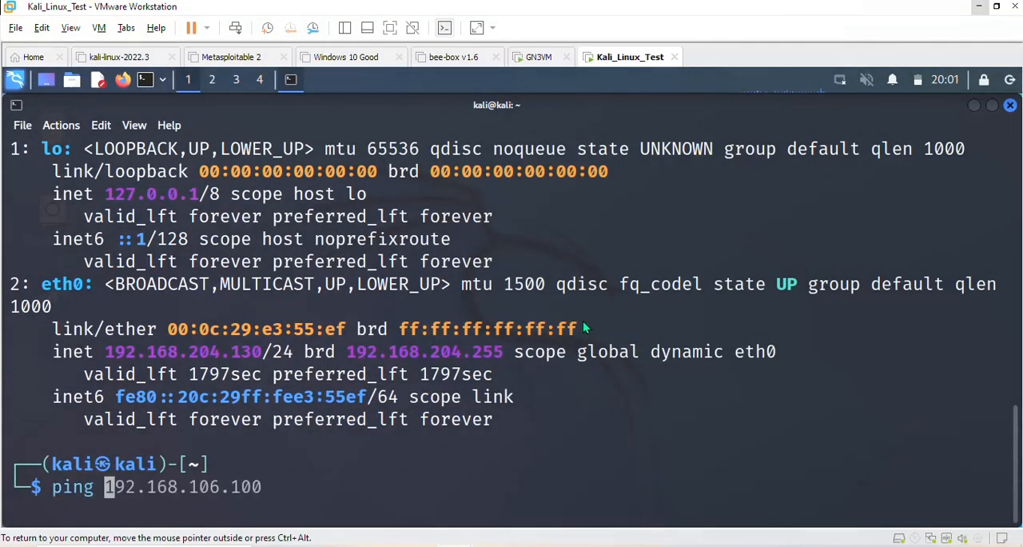
text(192./)
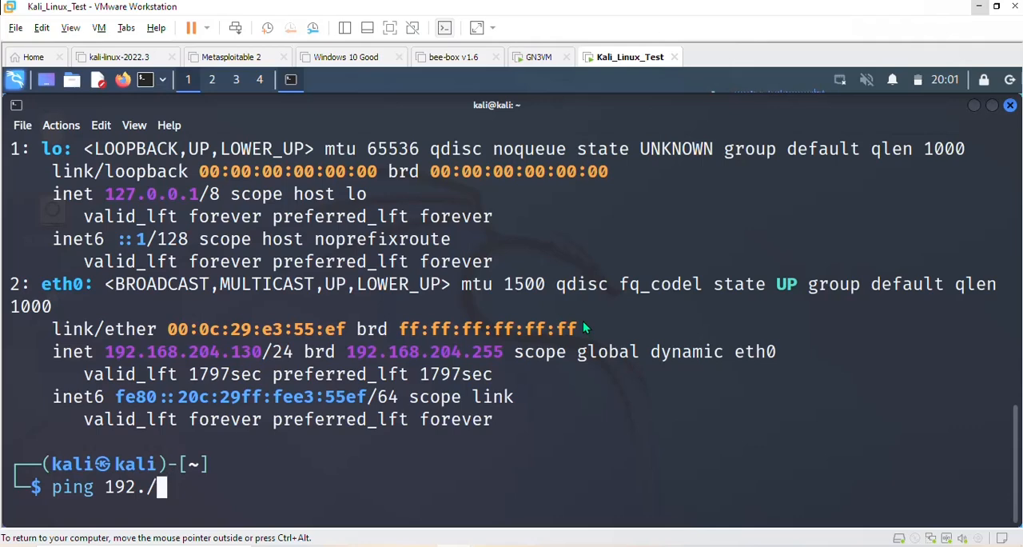
key(BackSpace)
text(168.)
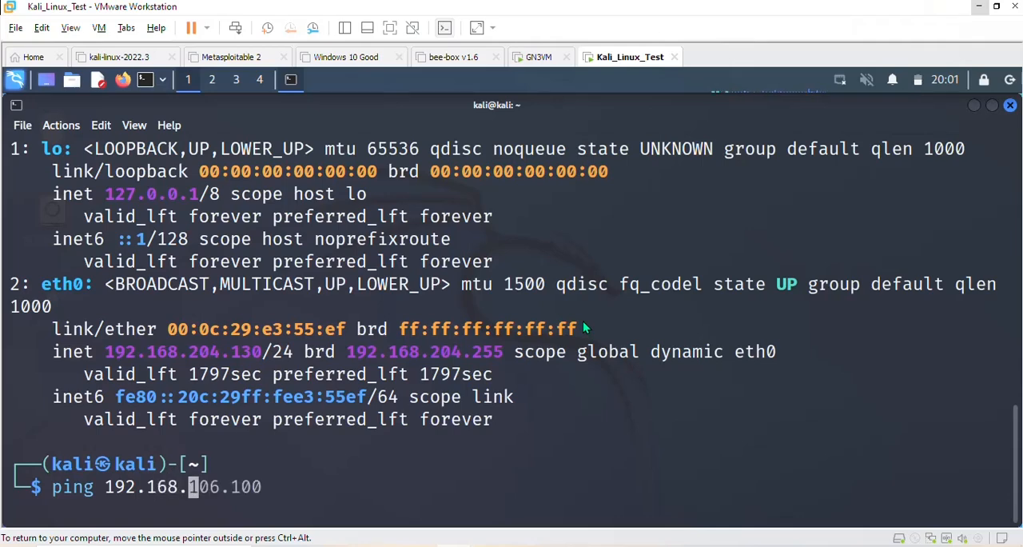
text(204.1)
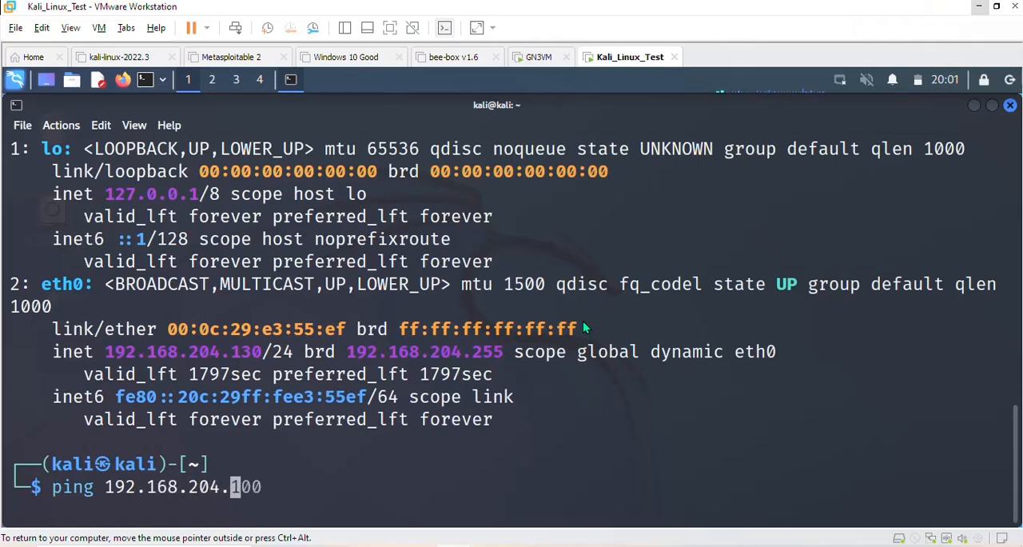
text(00)
key(Return)
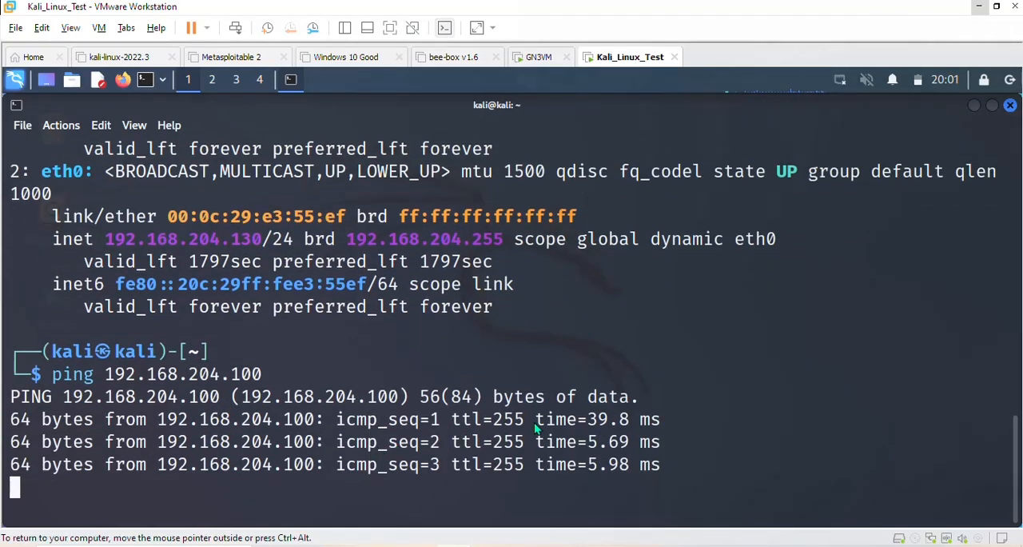
key(ctrl+c)
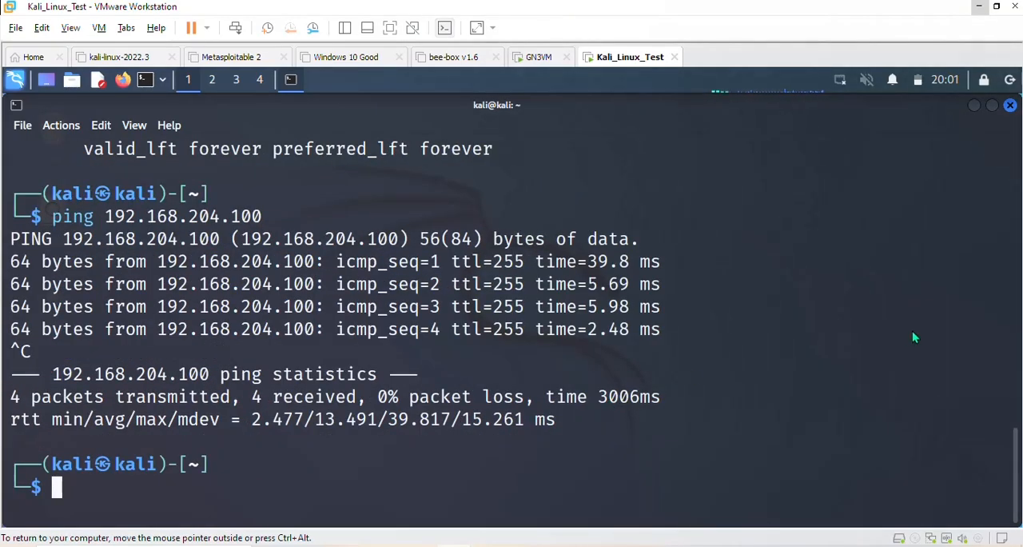
- Clear the Kali terminal and scan R1's ports with nmap 192.168.204.100
key(ctrl+l)
text(nap)
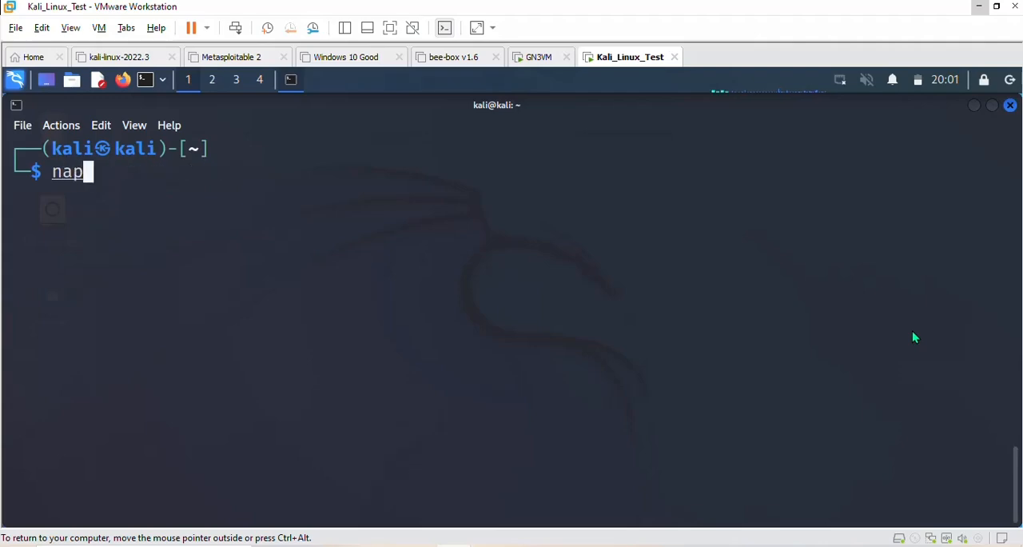
key(BackSpace)
key(BackSpace)
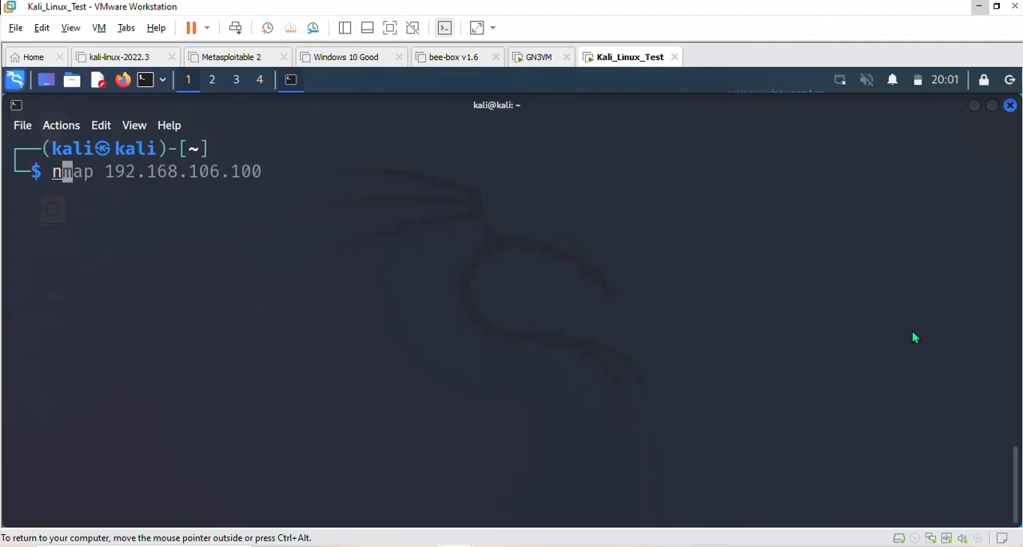
text(n)
key(BackSpace)
text(m)
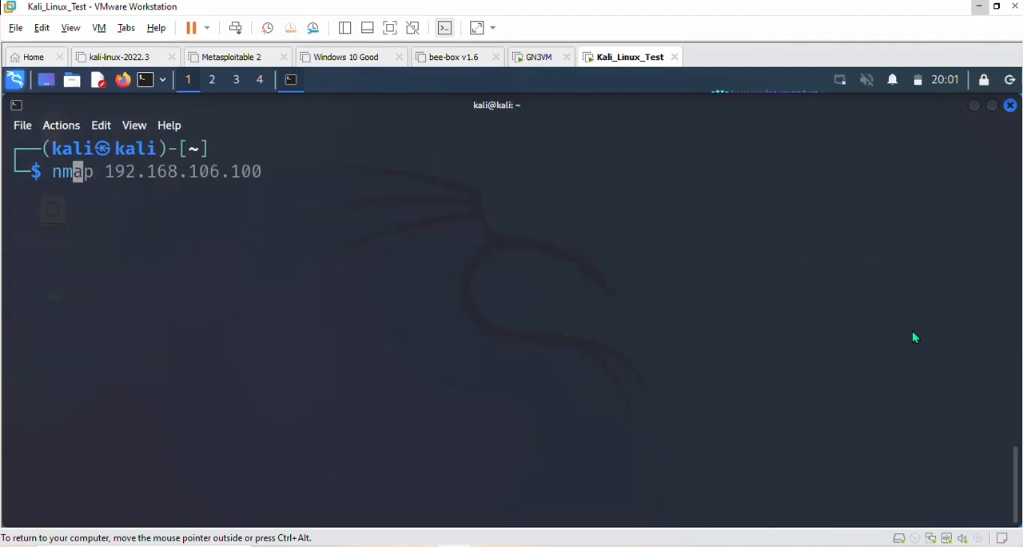
text(ap 192./)
key(BackSpace)
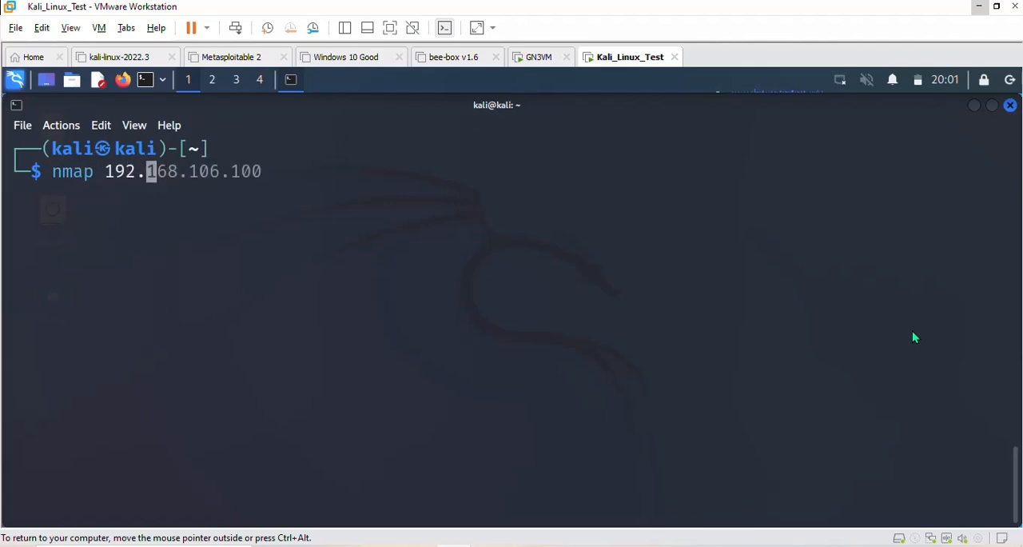
text(168/)
key(BackSpace)
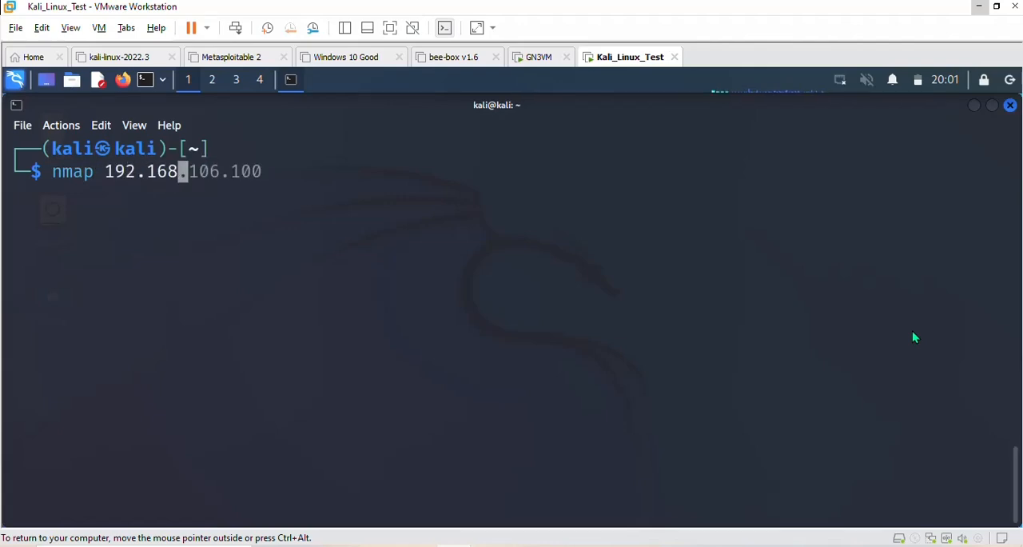
text(.204/)
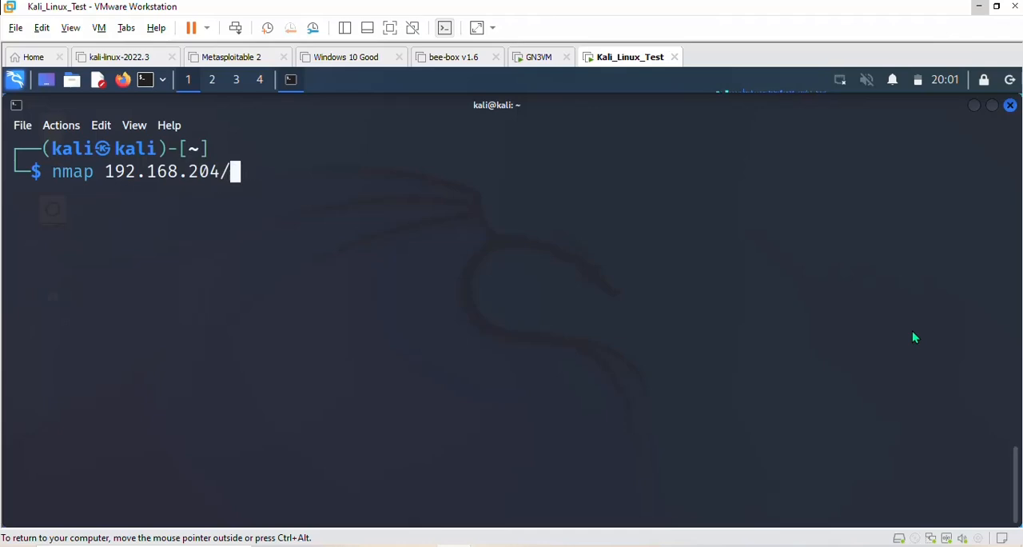
key(BackSpace)
text(.100)
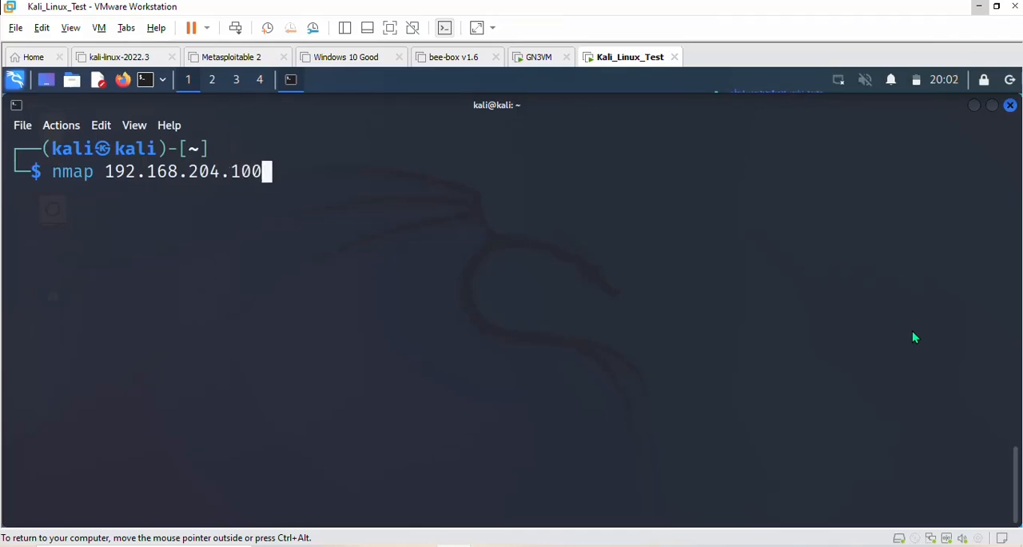
key(Return)
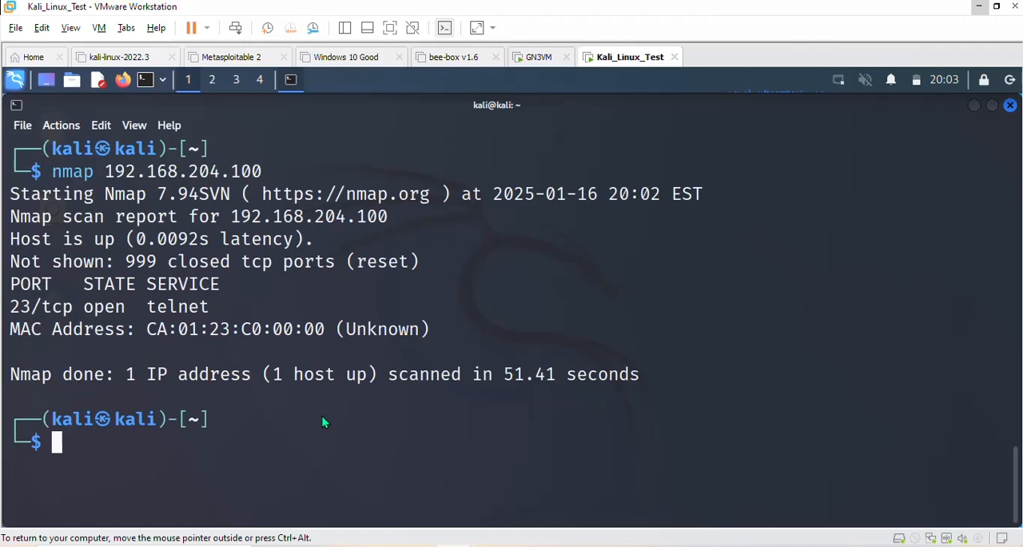
- Close the Kali terminal and shut down the Kali Linux system
click(1010, 106)
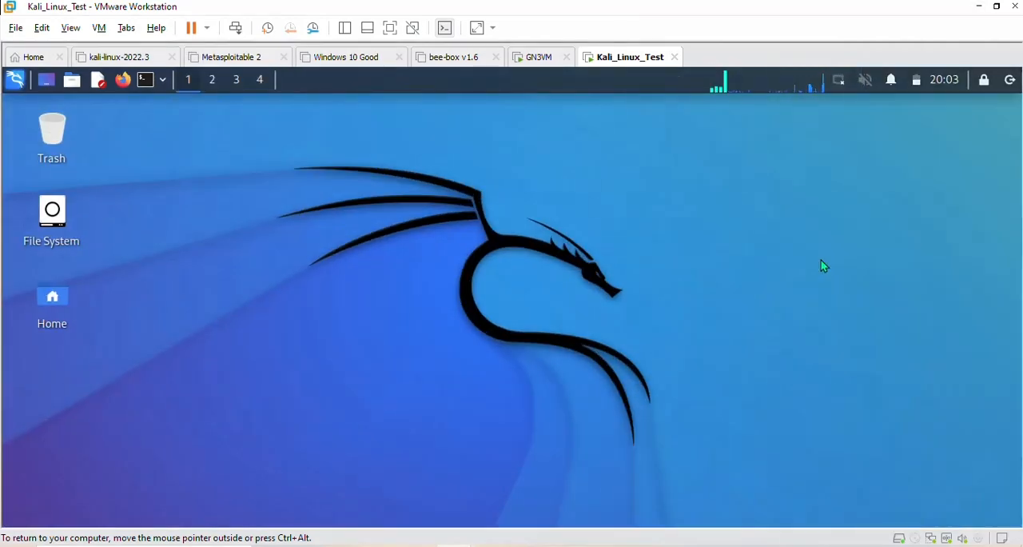
click(1010, 79)
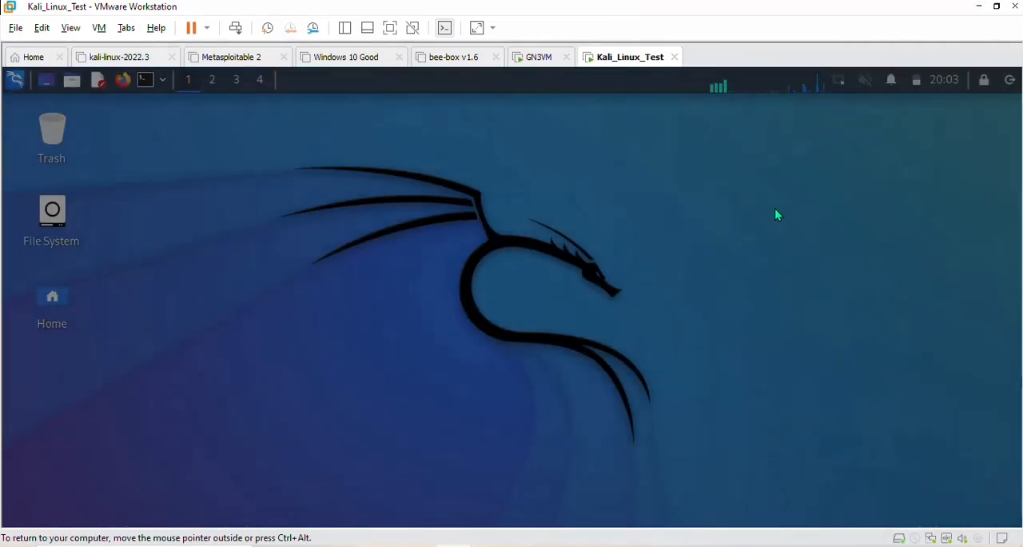
click(619, 247)
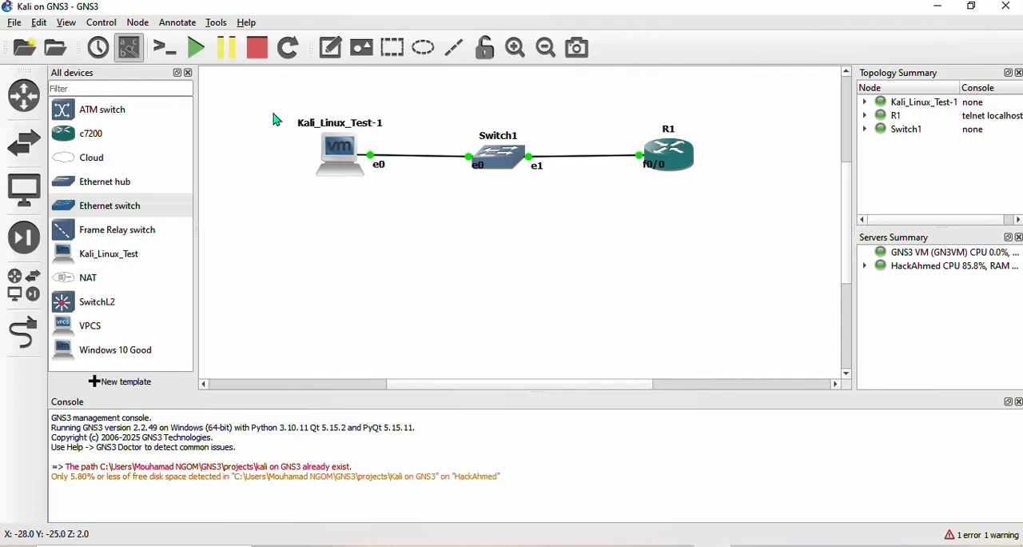
- Select Kali_Linux_Test-1, Switch1 and R1 in the GNS3 topology and permanently delete all three nodes
drag(274, 119, 783, 192)
key(Delete)
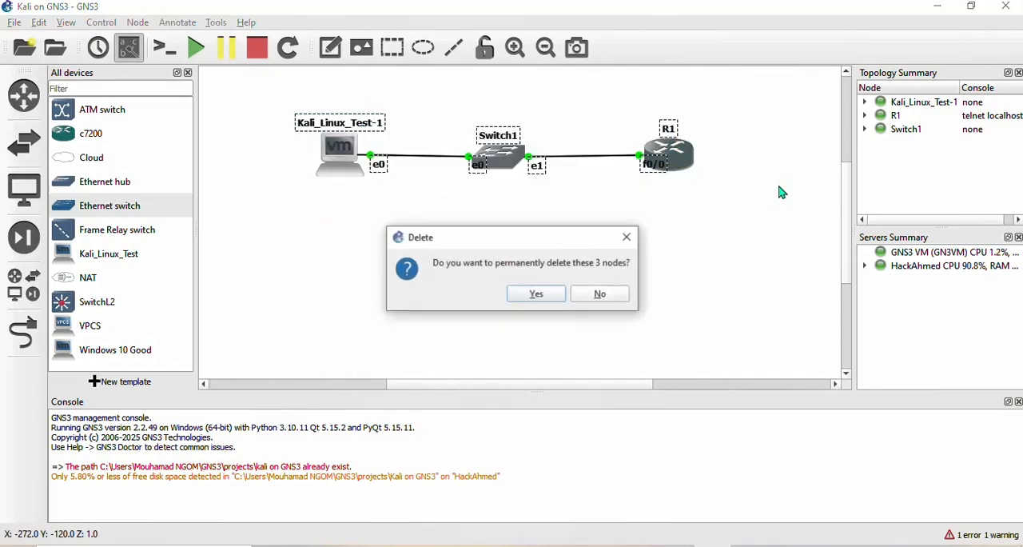
key(Return)
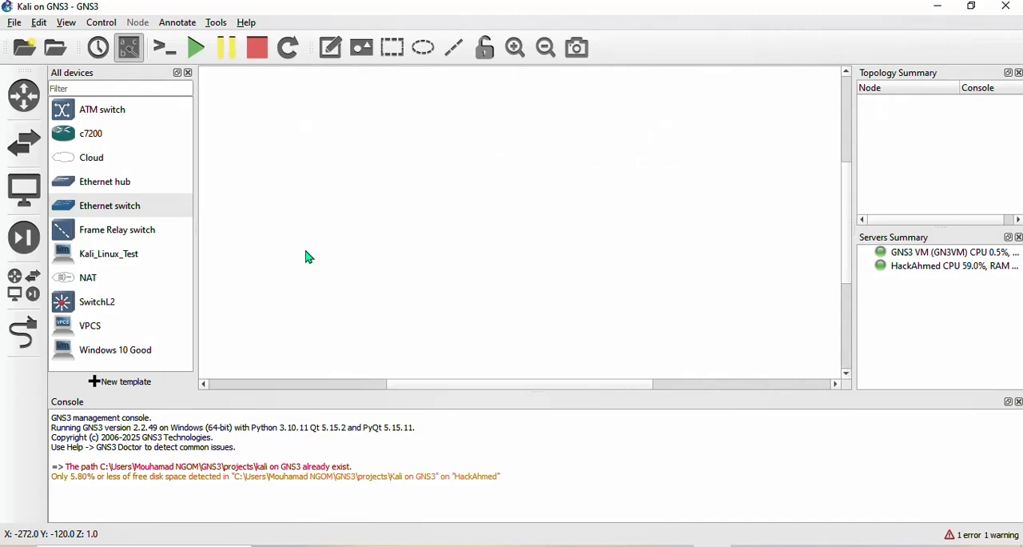
- Add a c7200 router and, in the middle of the workspace, an Ethernet switch hosted on the HackAhmed server
drag(88, 140, 686, 184)
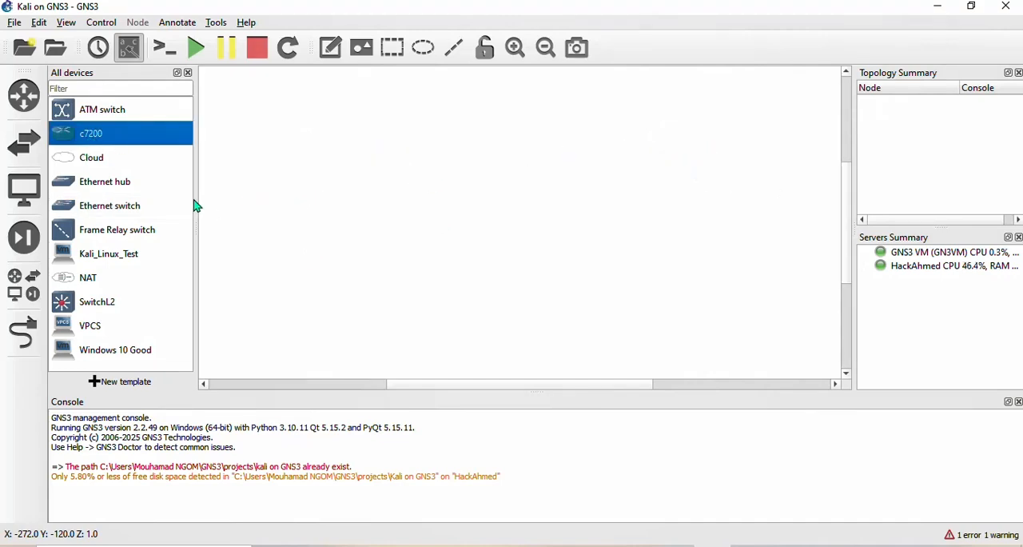
drag(126, 208, 519, 204)
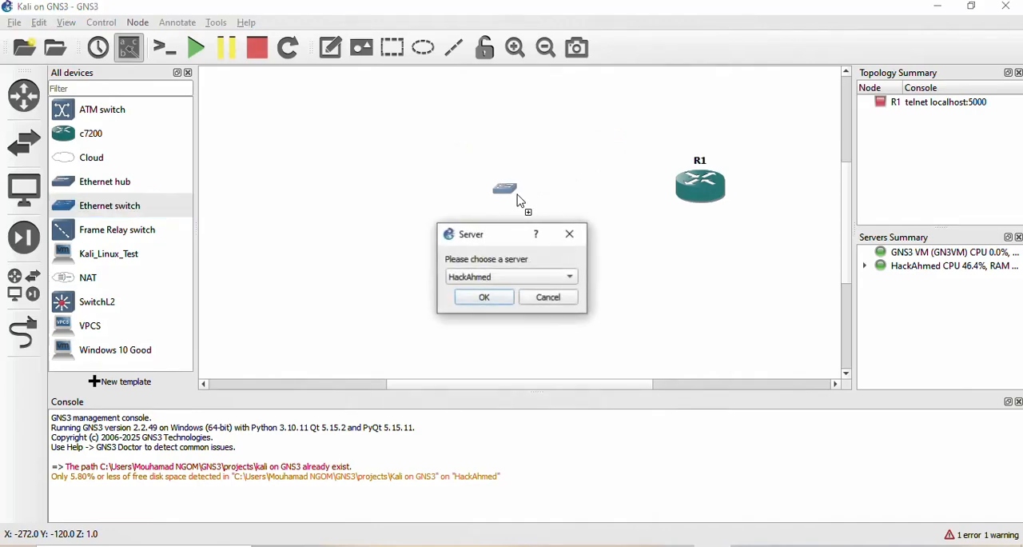
click(488, 299)
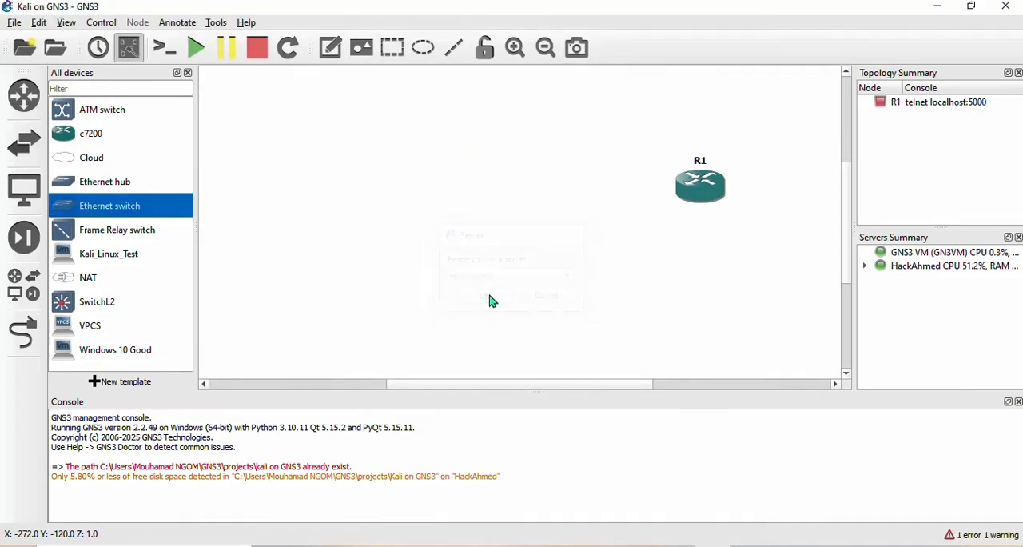
- Add a Cloud node hosted on the HackAhmed server and arrange it, Switch1 and R1 in a spaced-out row
drag(84, 157, 437, 199)
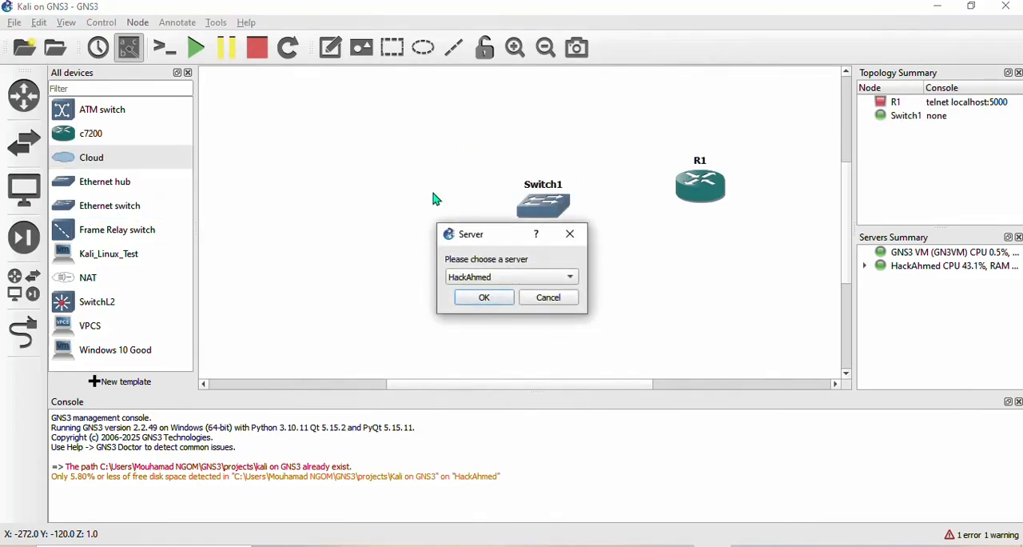
click(490, 299)
drag(555, 204, 534, 188)
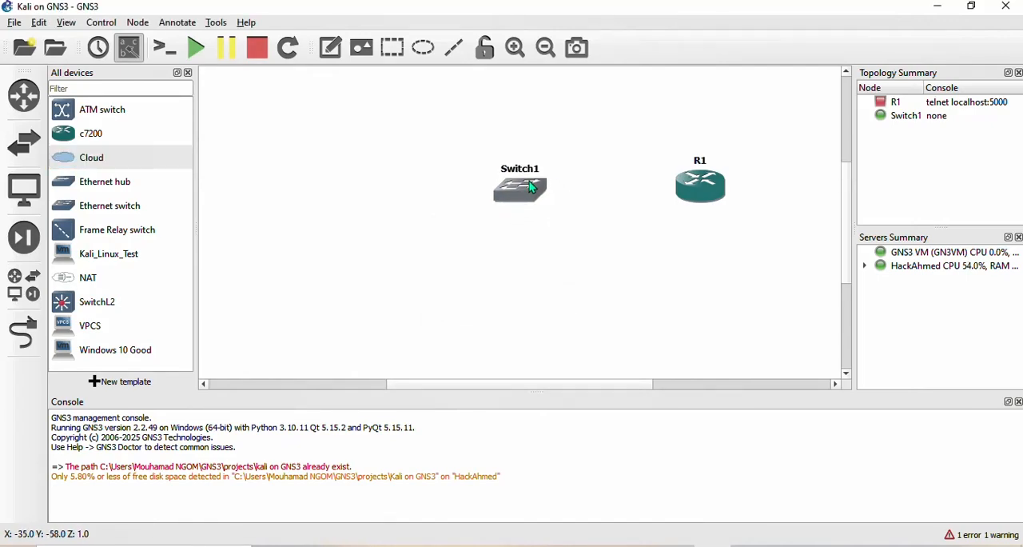
drag(698, 200, 694, 185)
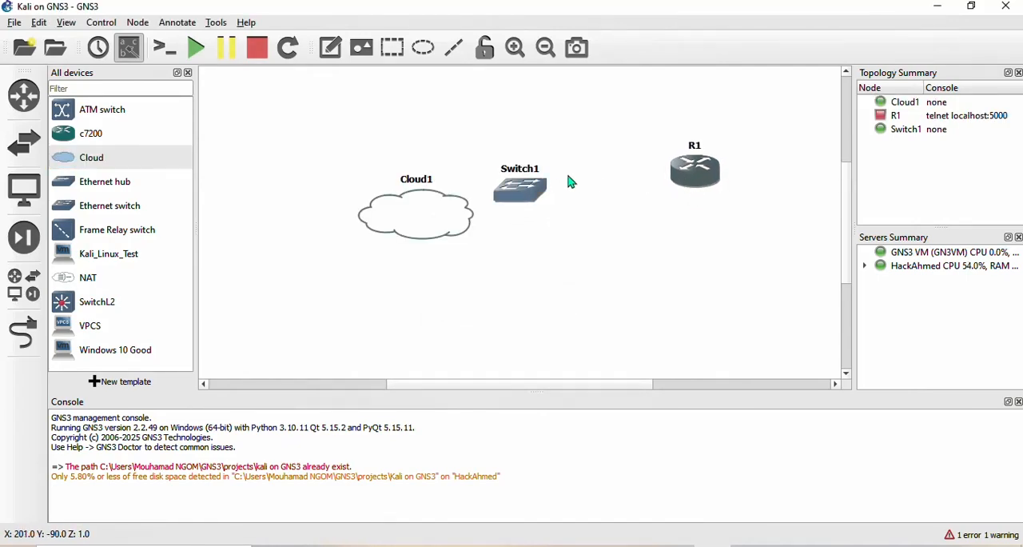
drag(530, 183, 529, 157)
drag(439, 213, 365, 155)
drag(698, 164, 698, 148)
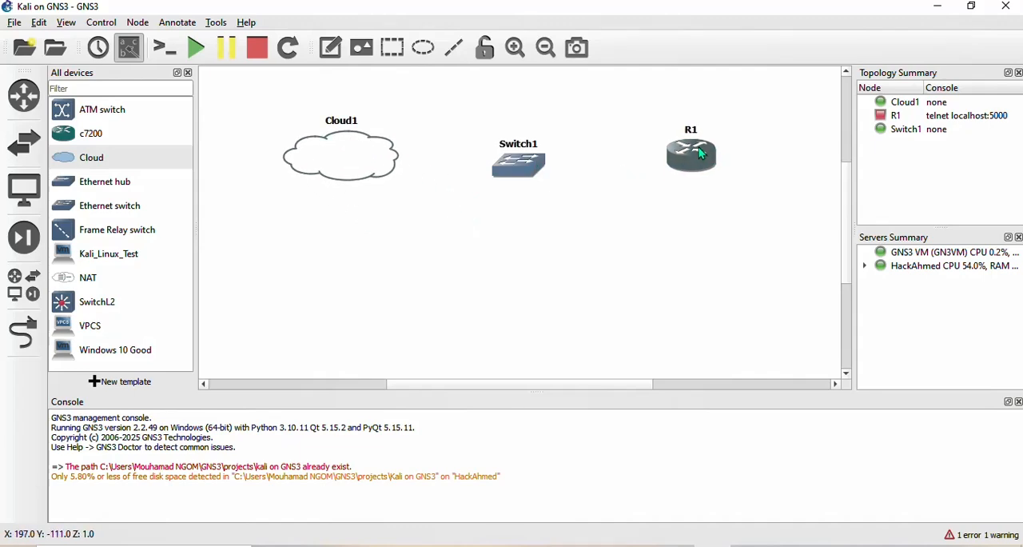
drag(350, 156, 332, 156)
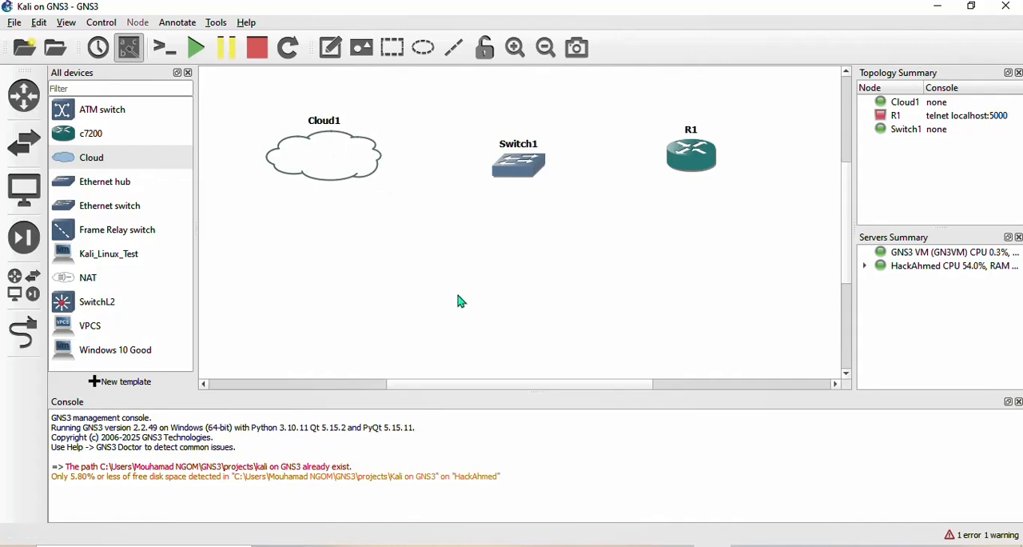
- Change Cloud1's symbol to the laptop icon from the Affinity-circle-red symbol set
right_click(354, 162)
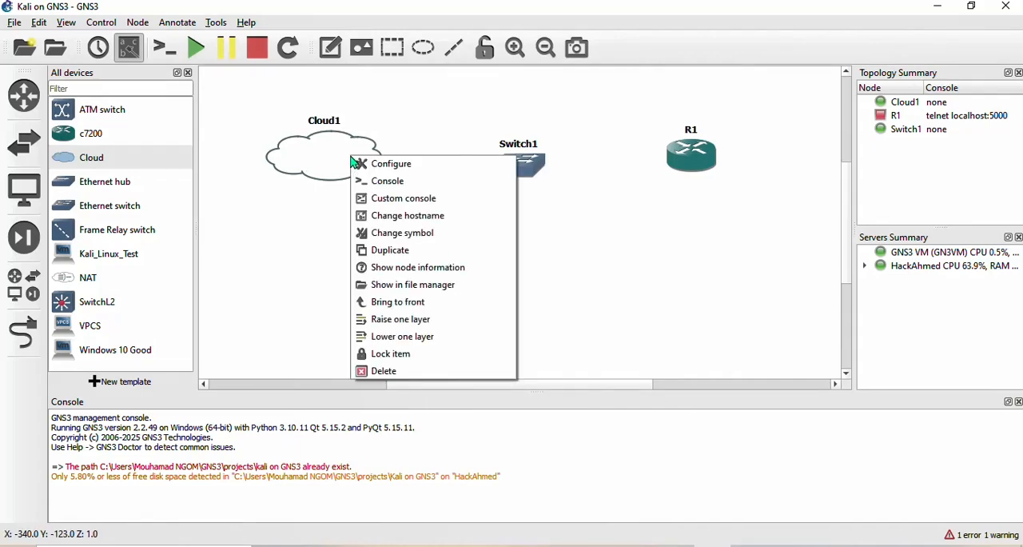
click(403, 233)
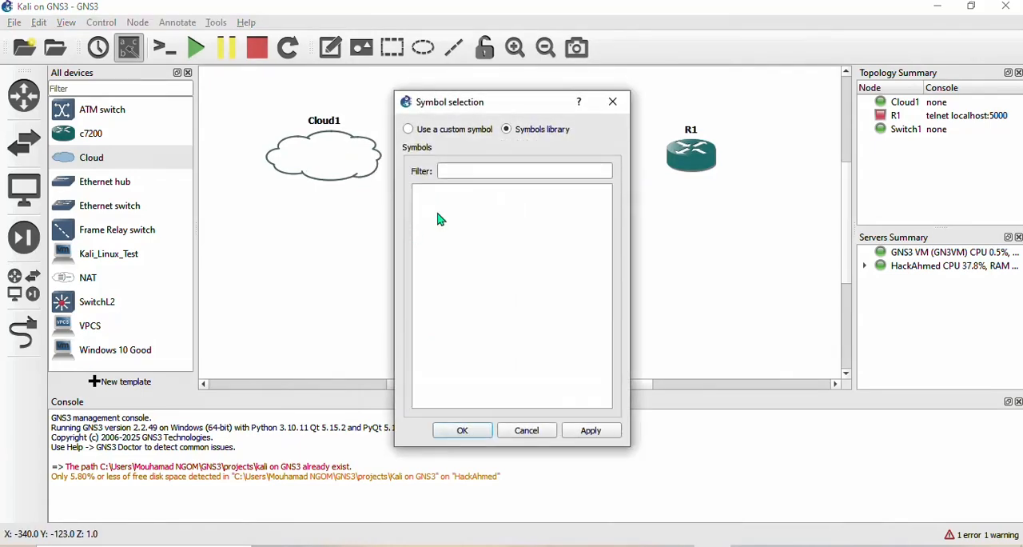
click(523, 169)
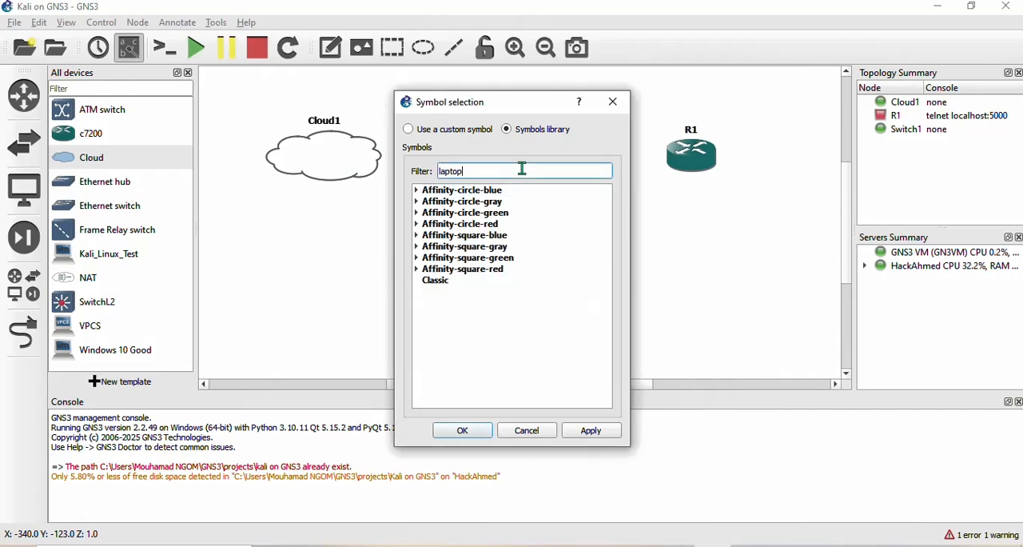
click(416, 225)
click(473, 257)
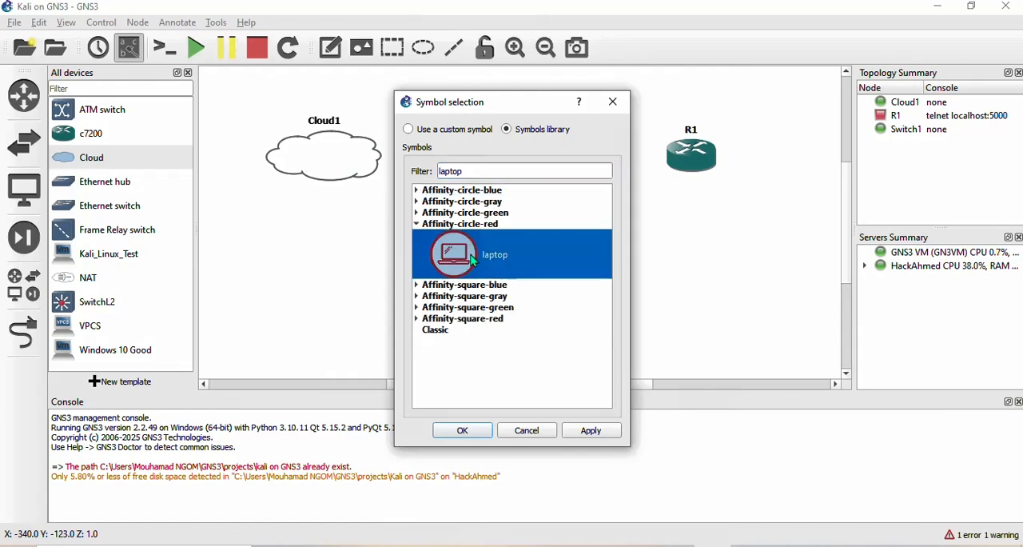
click(595, 432)
click(463, 430)
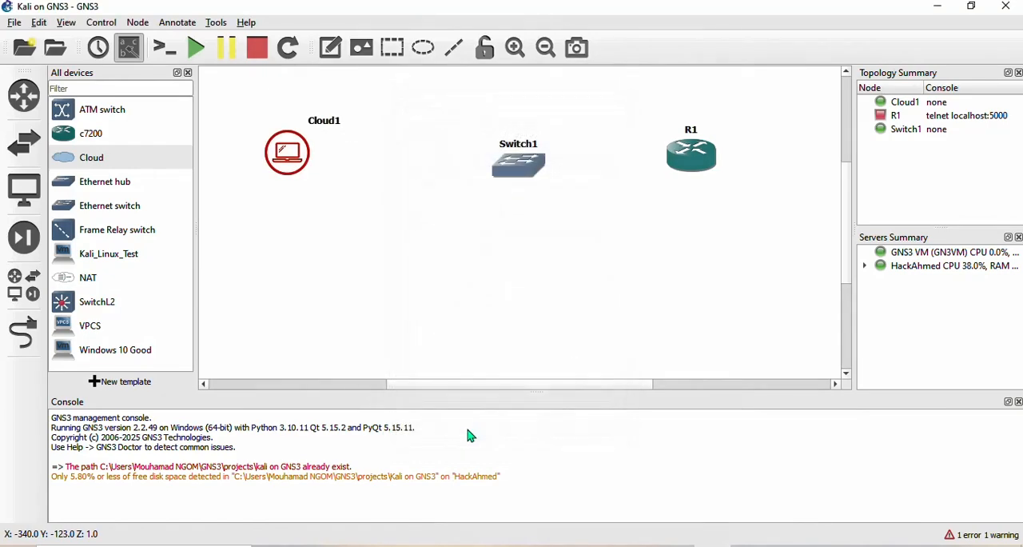
- Rename the Cloud1 node as Kali and shift it slightly toward the switch
double_click(335, 121)
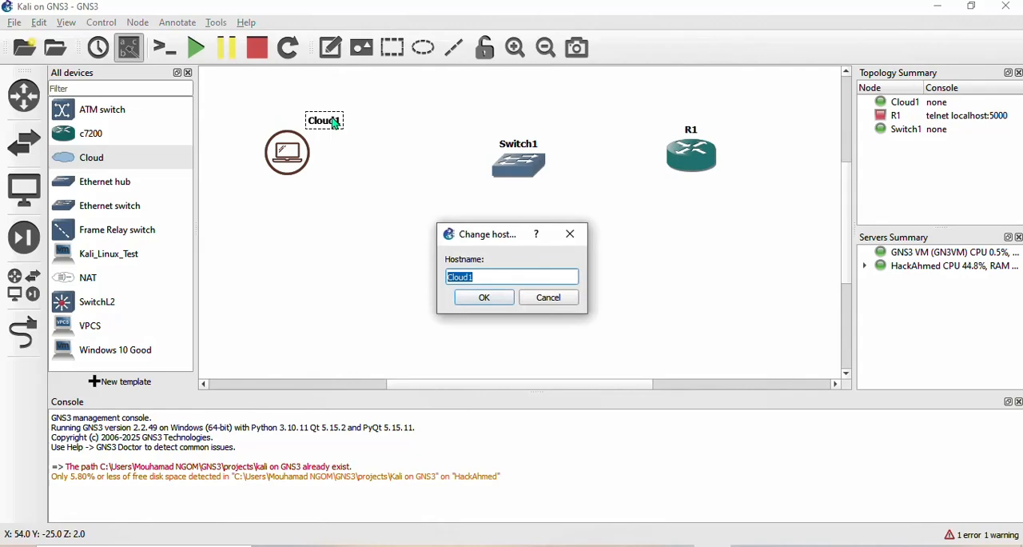
text(Kali)
key(Return)
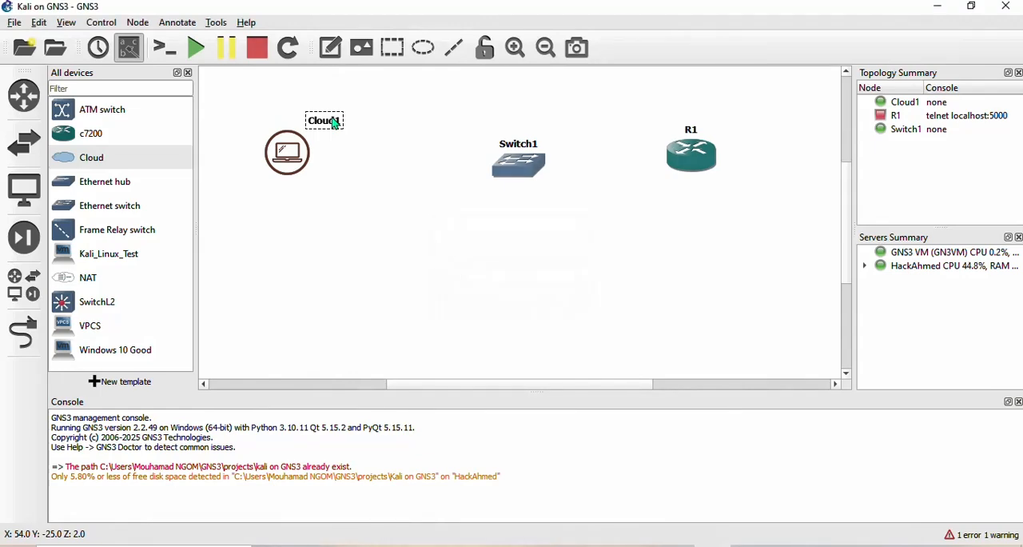
drag(311, 164, 322, 168)
- Show special Ethernet interfaces in the Kali node's configuration and add VMware Network Adapter VMnet8, then nudge the node toward Switch1
right_click(321, 162)
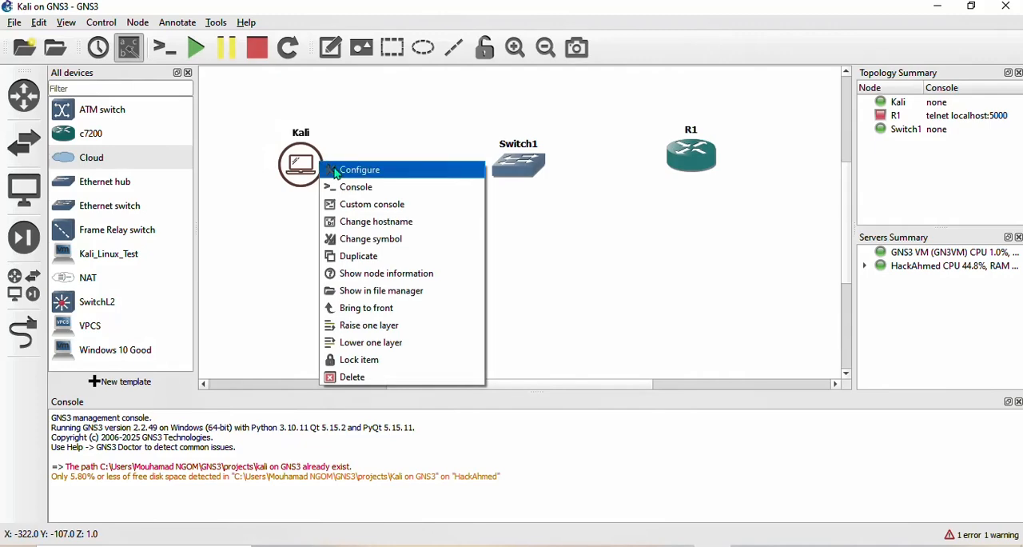
click(338, 171)
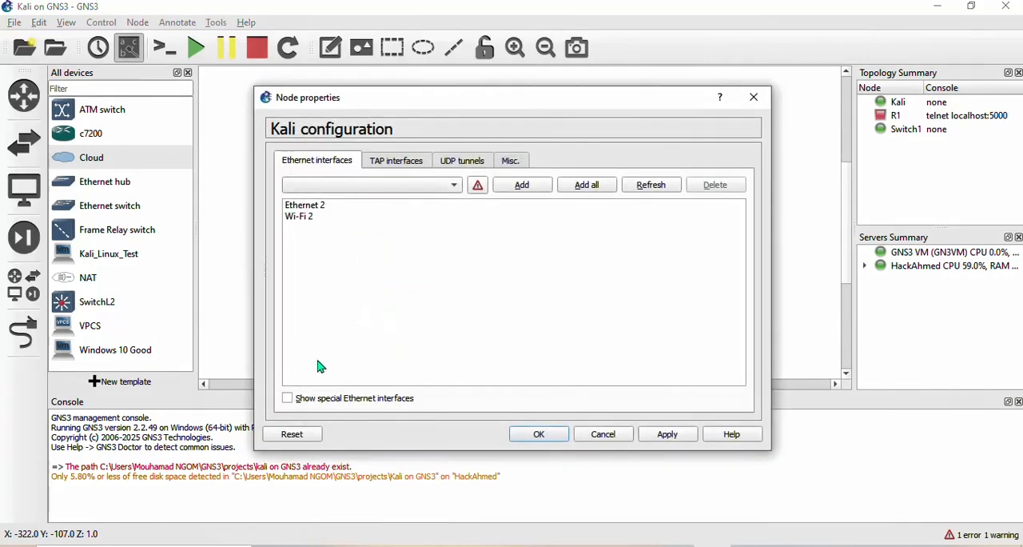
click(289, 398)
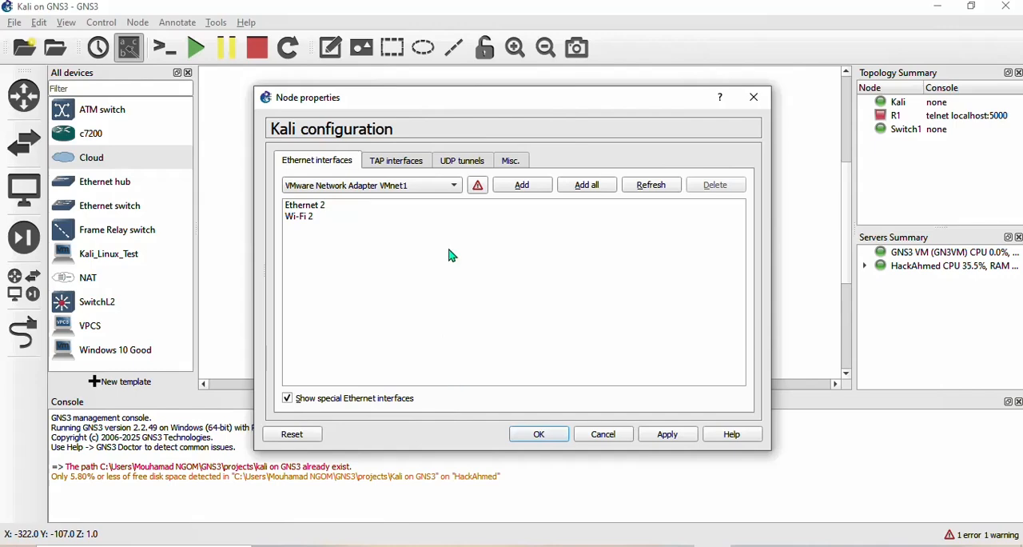
click(455, 186)
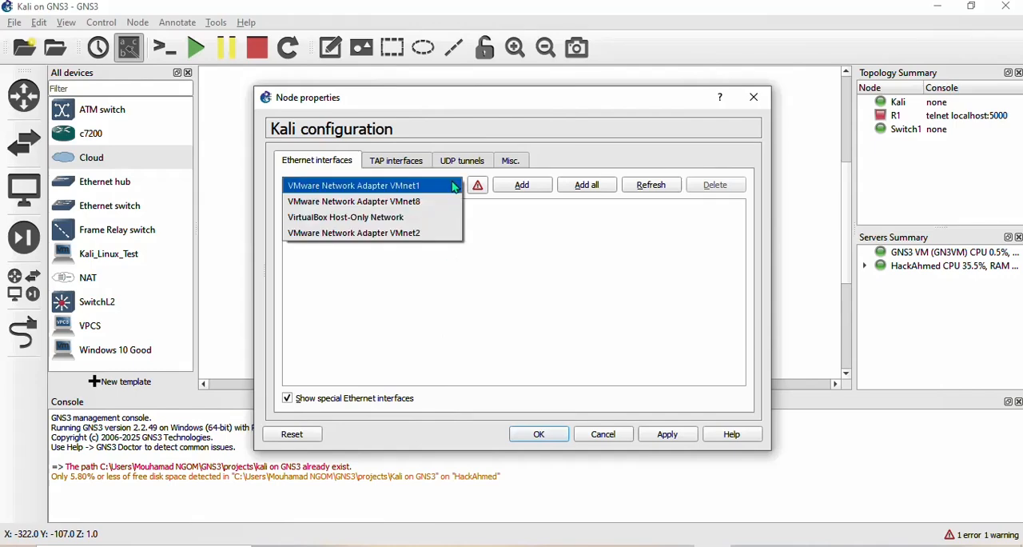
click(415, 200)
click(521, 185)
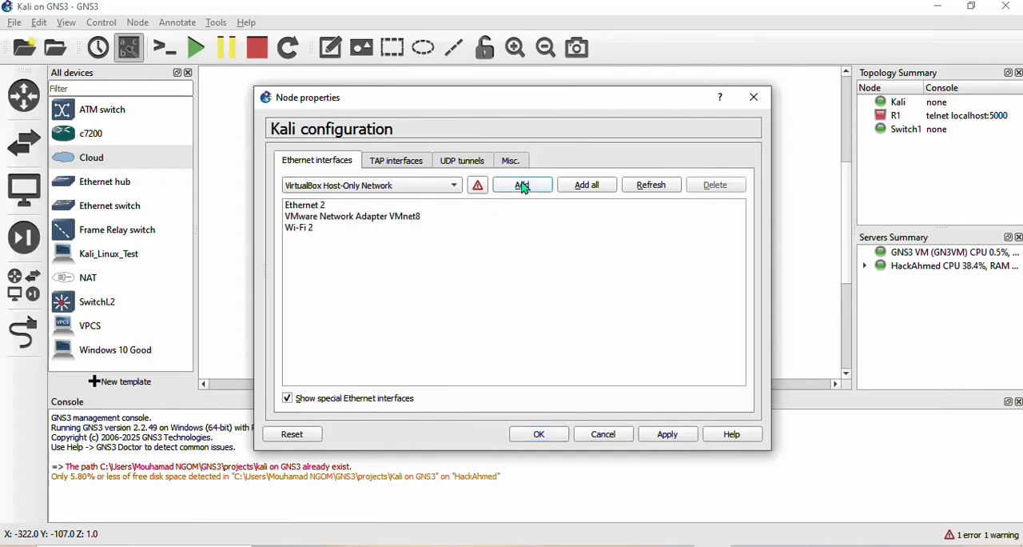
click(666, 438)
click(541, 439)
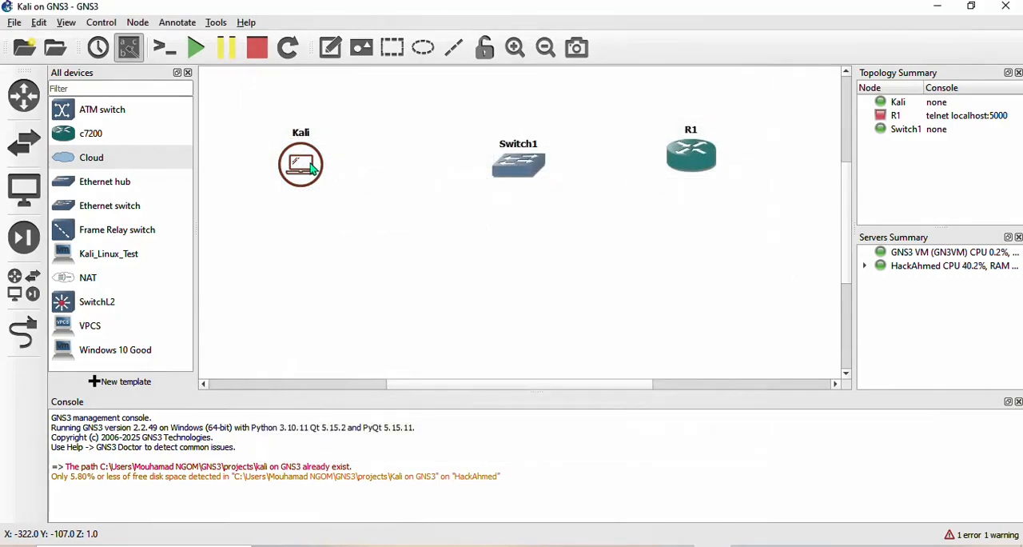
drag(303, 166, 315, 166)
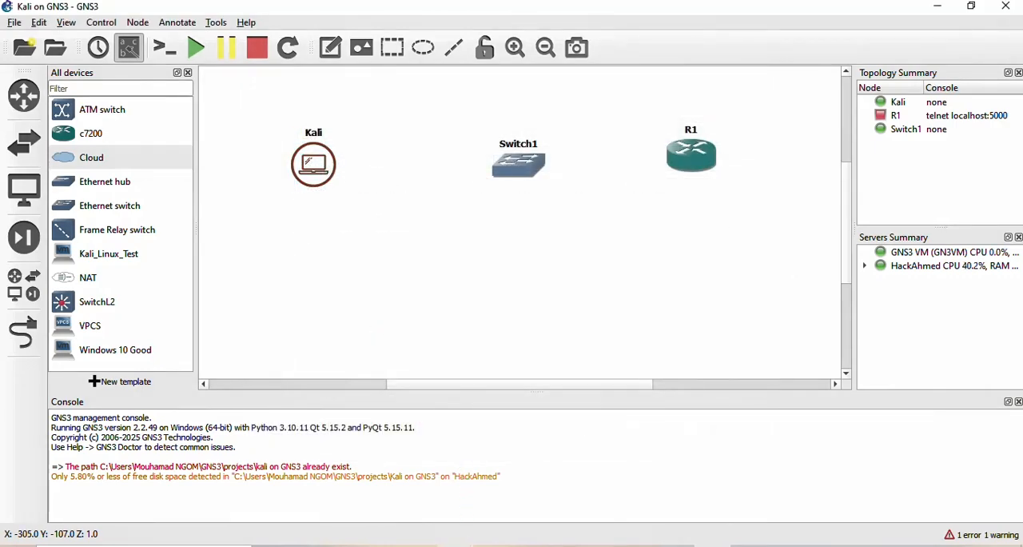
- Switch to VMware Workstation, set Kali_Linux_Test's network adapter to NAT, and power on the virtual machine
click(453, 545)
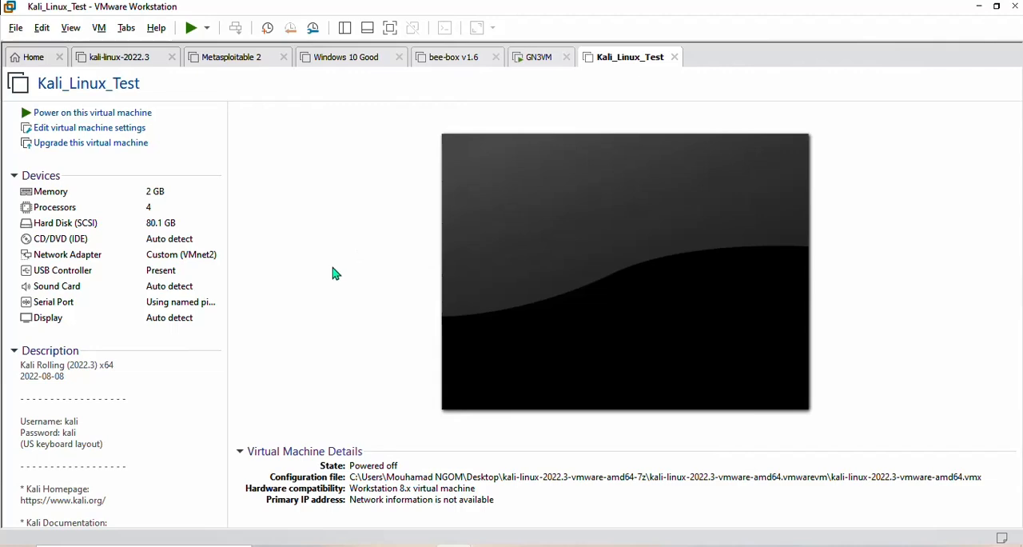
click(205, 261)
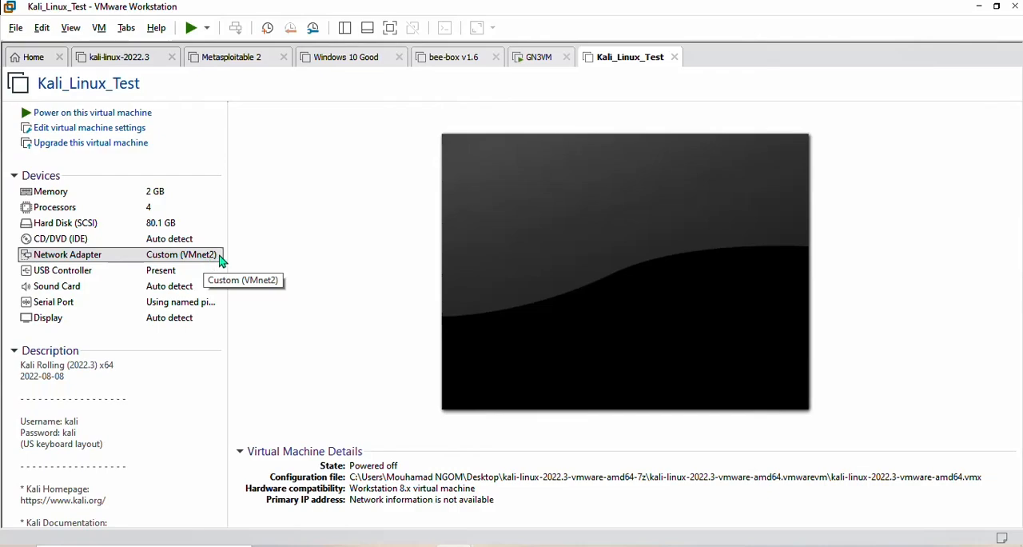
double_click(220, 259)
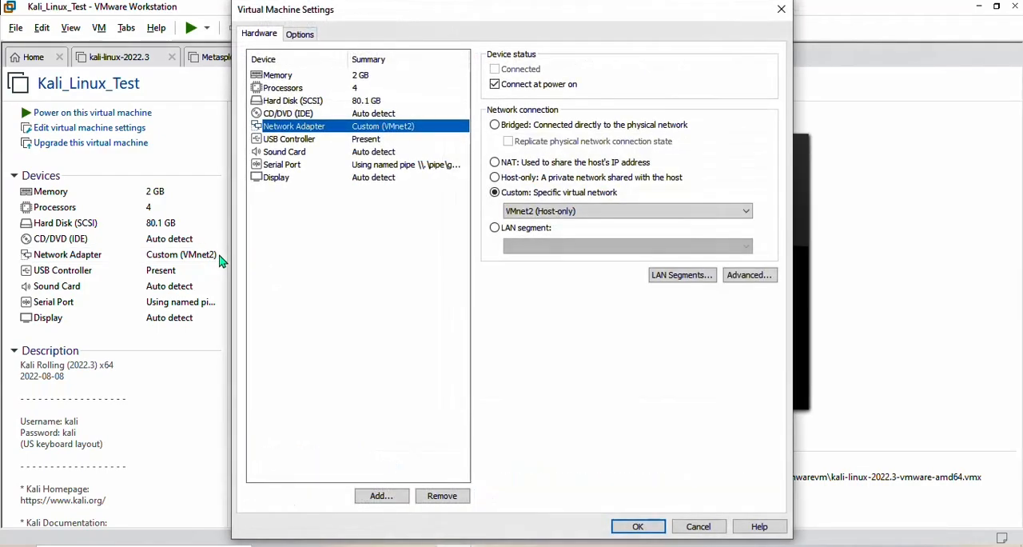
click(496, 163)
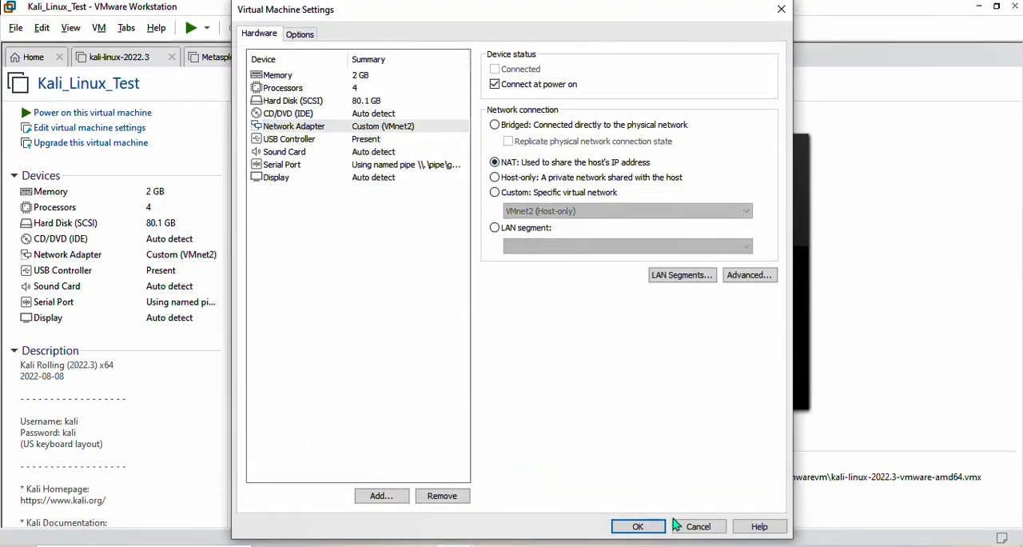
click(645, 527)
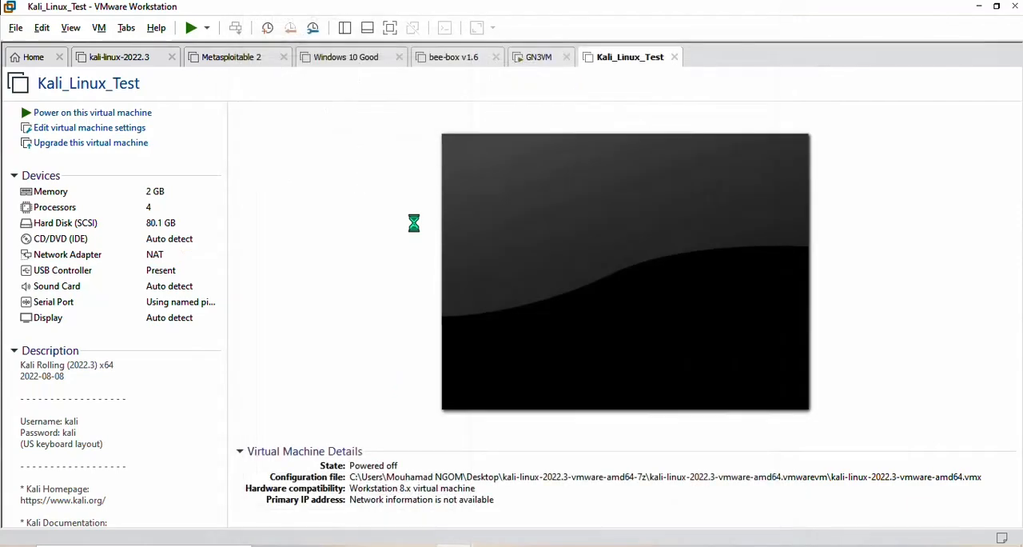
click(152, 117)
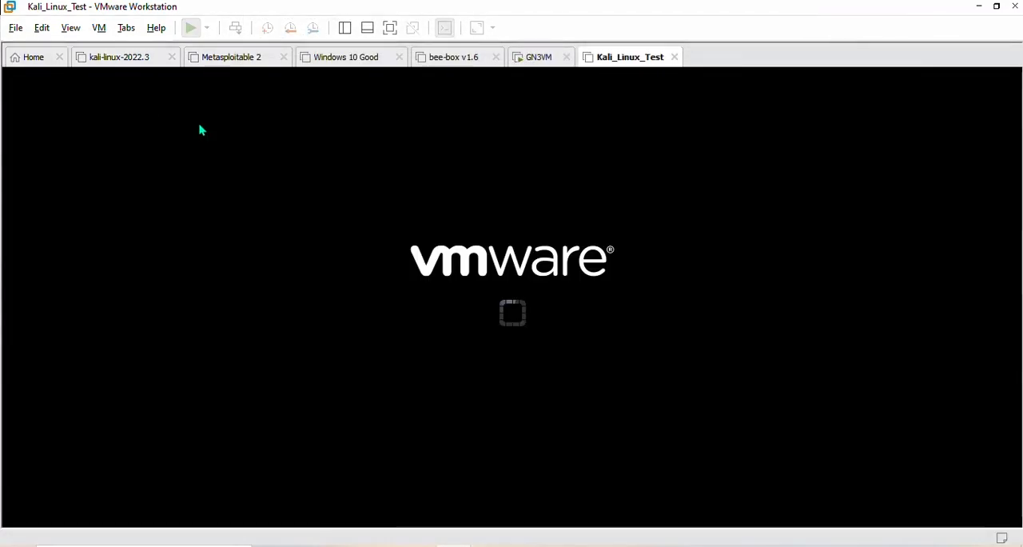
- Return to GNS3 and move Switch1 and R1 slightly to line them up with the Kali node
click(721, 545)
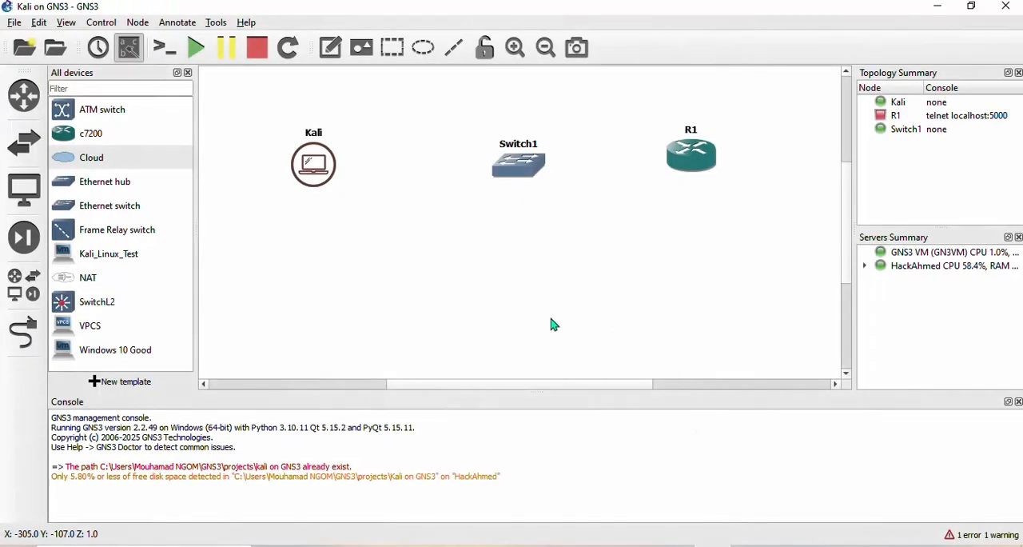
drag(504, 179, 492, 181)
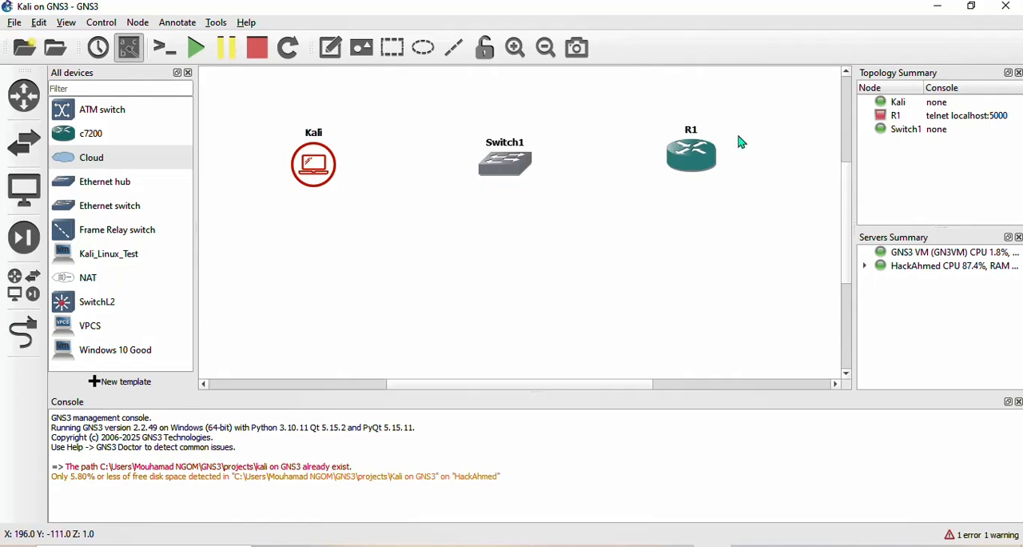
drag(717, 148, 715, 158)
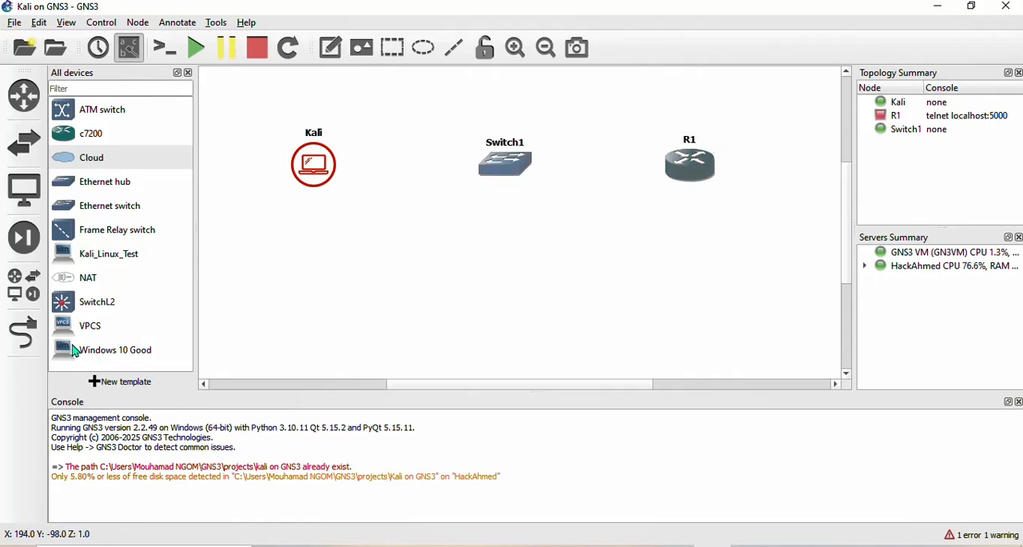
- Link the Kali node's VMware Network Adapter VMnet8 to Ethernet0 on Switch1
click(24, 332)
click(313, 162)
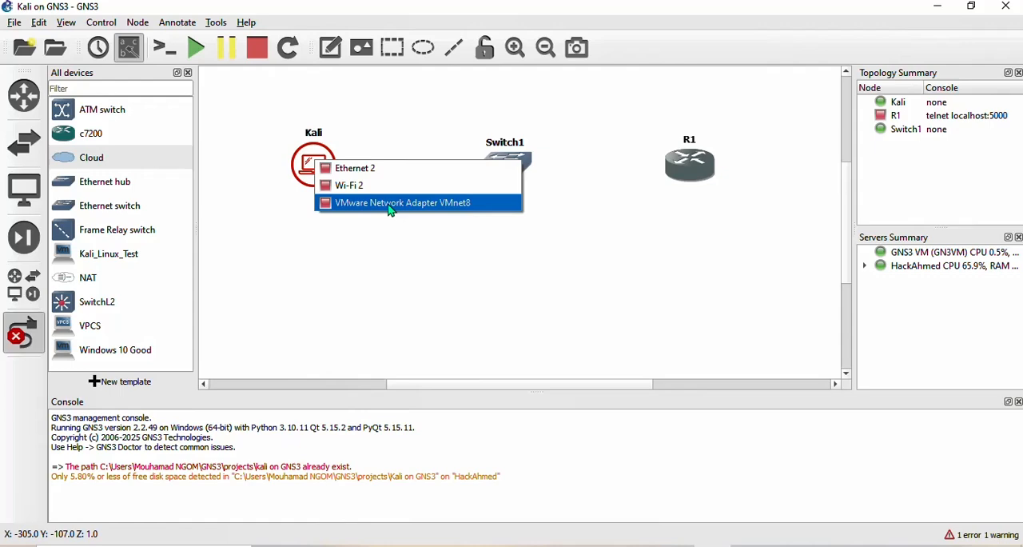
click(391, 210)
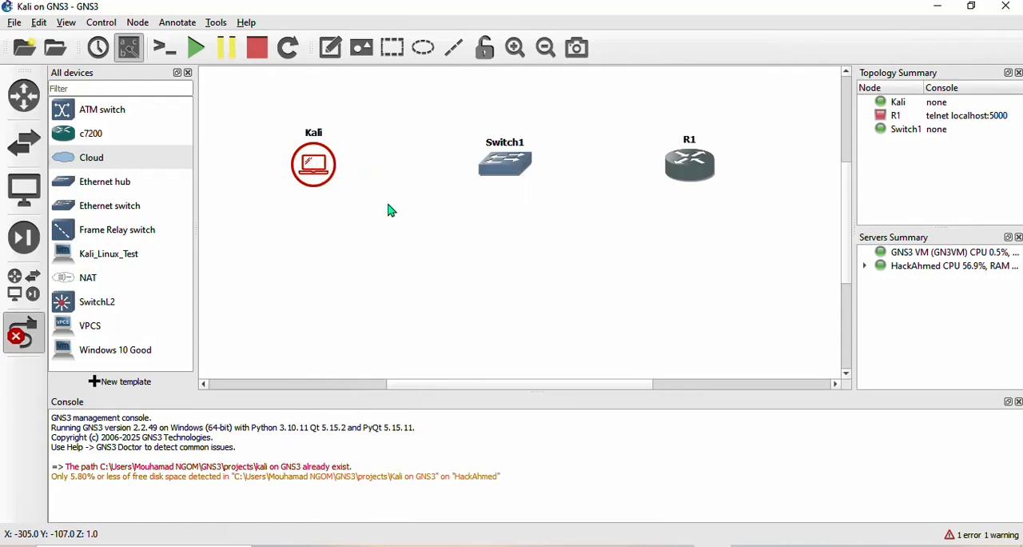
click(505, 163)
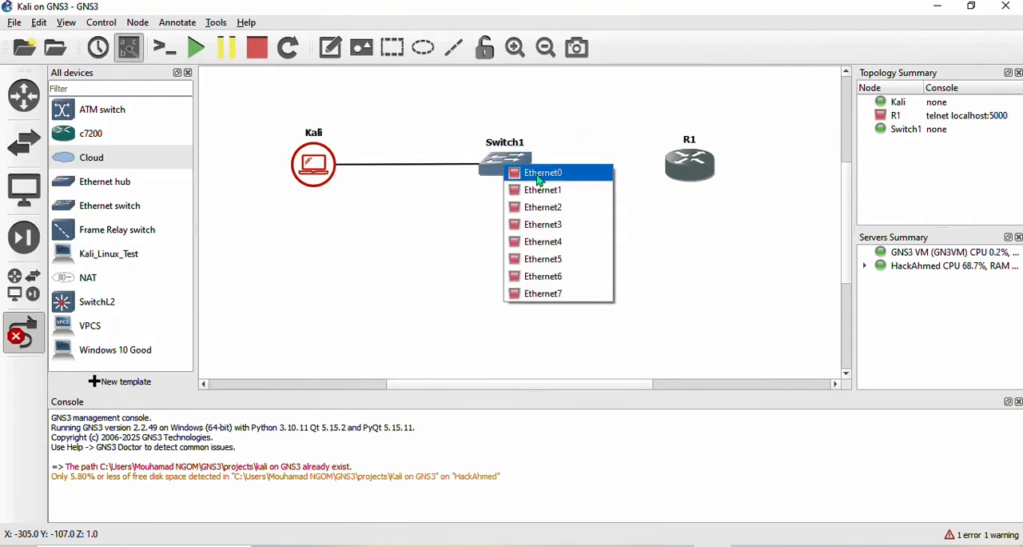
click(540, 180)
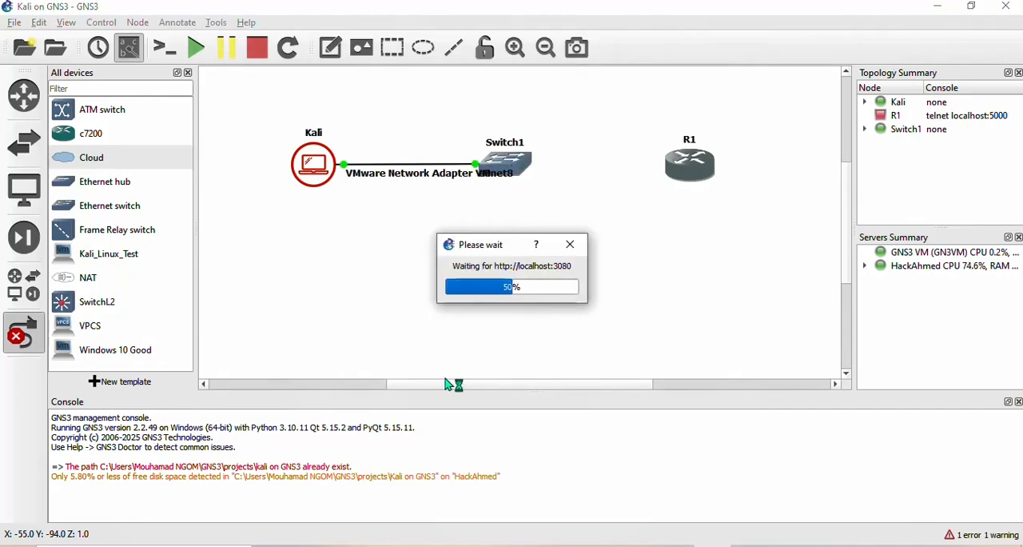
- Link Ethernet1 on Switch1 to FastEthernet0/0 on R1
click(521, 166)
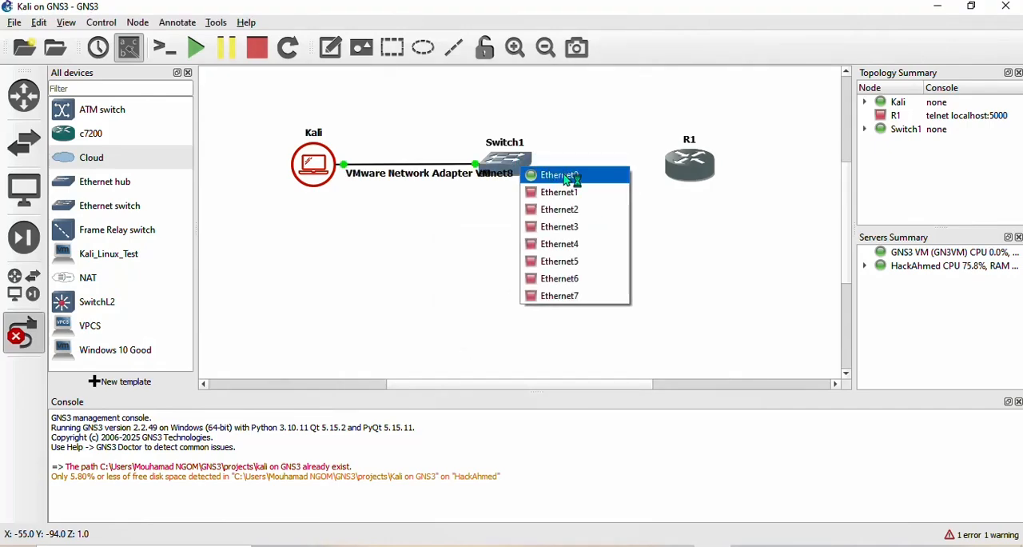
click(582, 194)
click(686, 170)
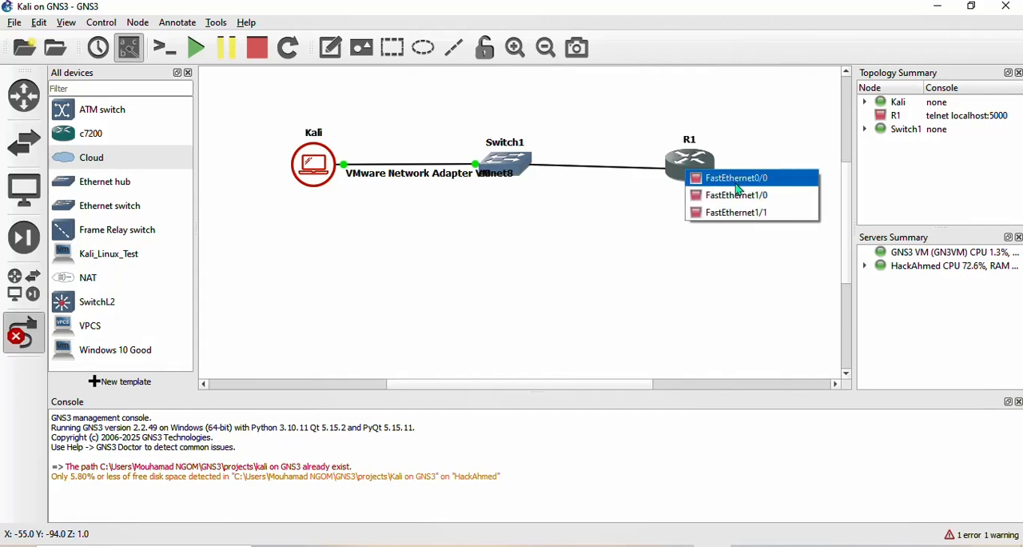
click(743, 186)
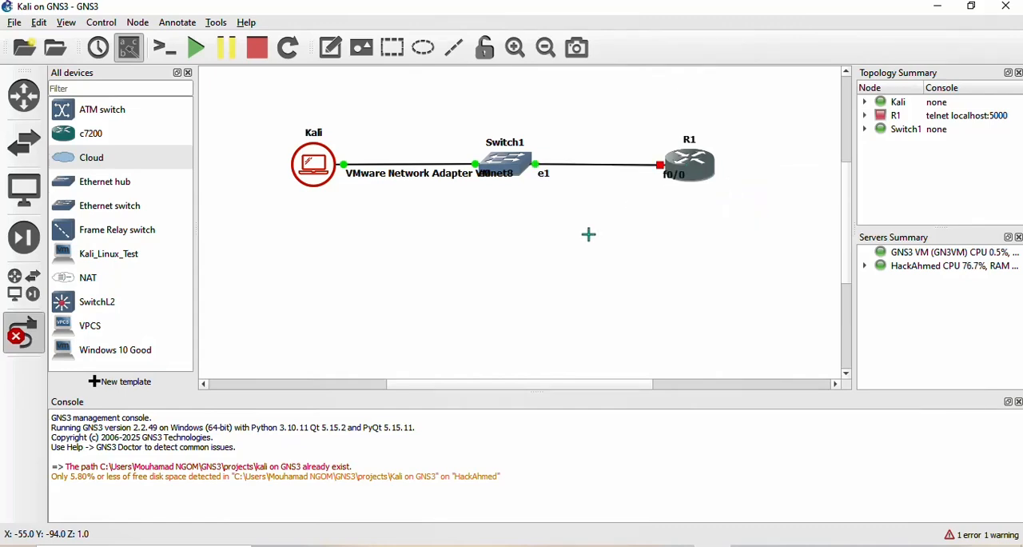
- Finish adding links, place the VMware Network Adapter VMnet8 label below the Kali node, and nudge R1 slightly upward
key(Escape)
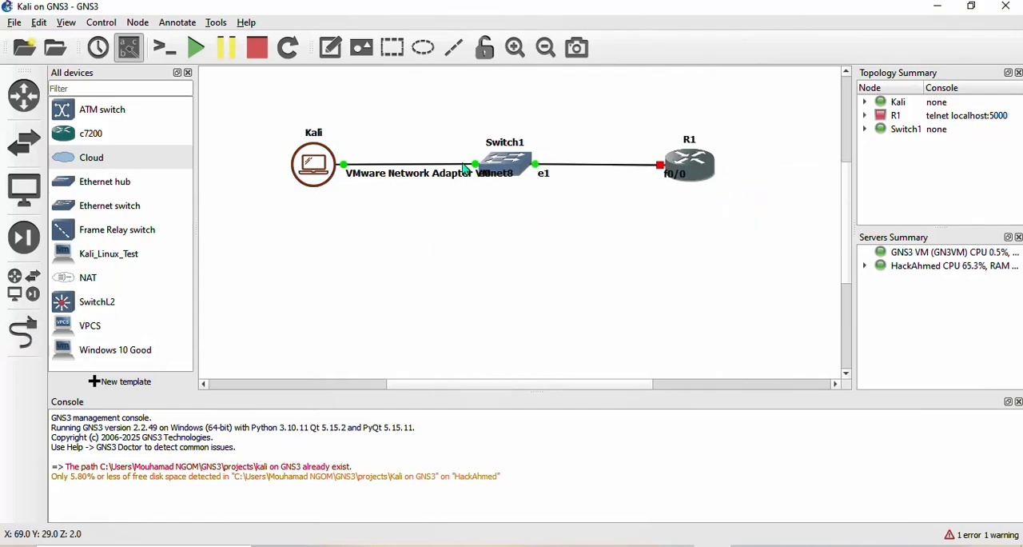
drag(445, 179, 350, 211)
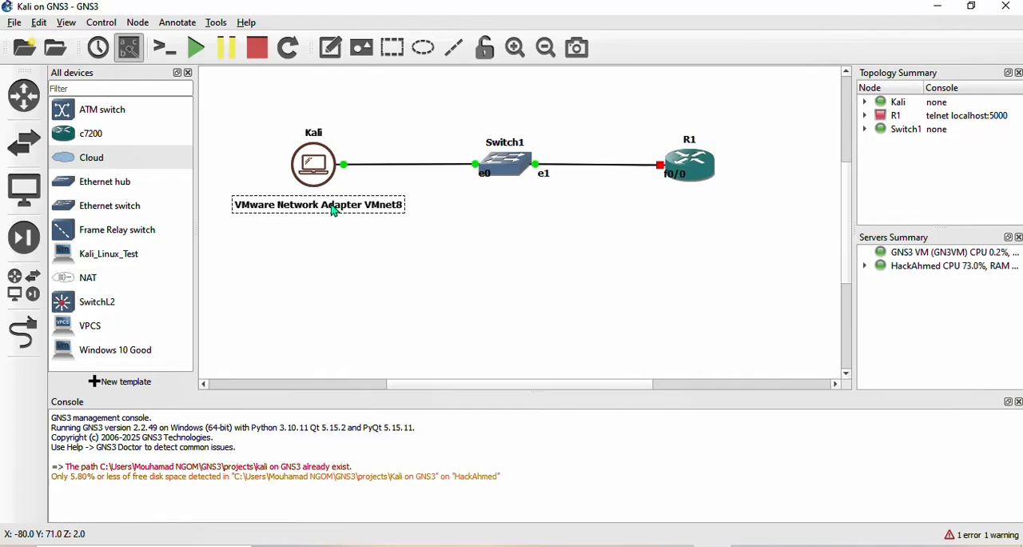
drag(705, 159, 702, 156)
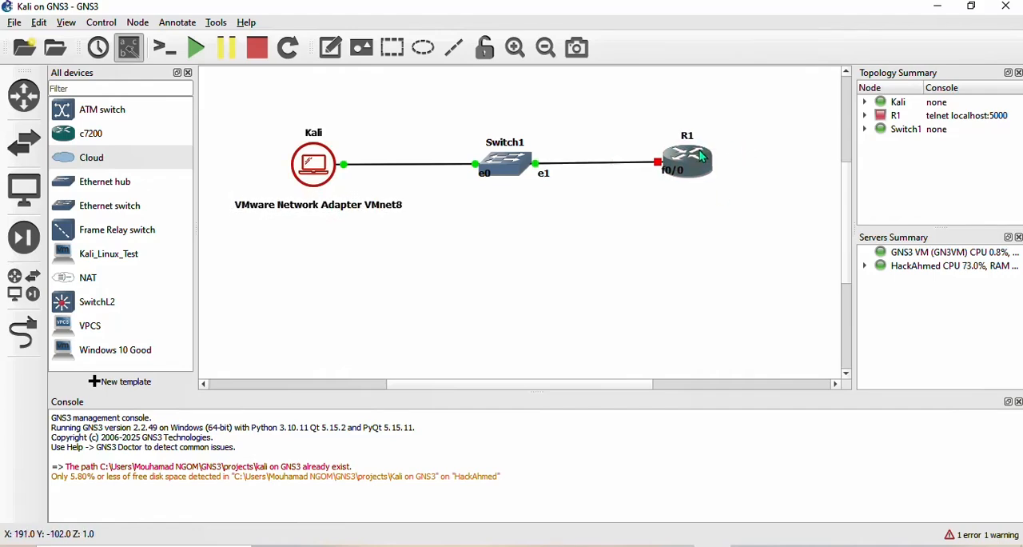
- Start router R1 and nudge Switch1 and the Kali node slightly to straighten the links between the three nodes
right_click(702, 157)
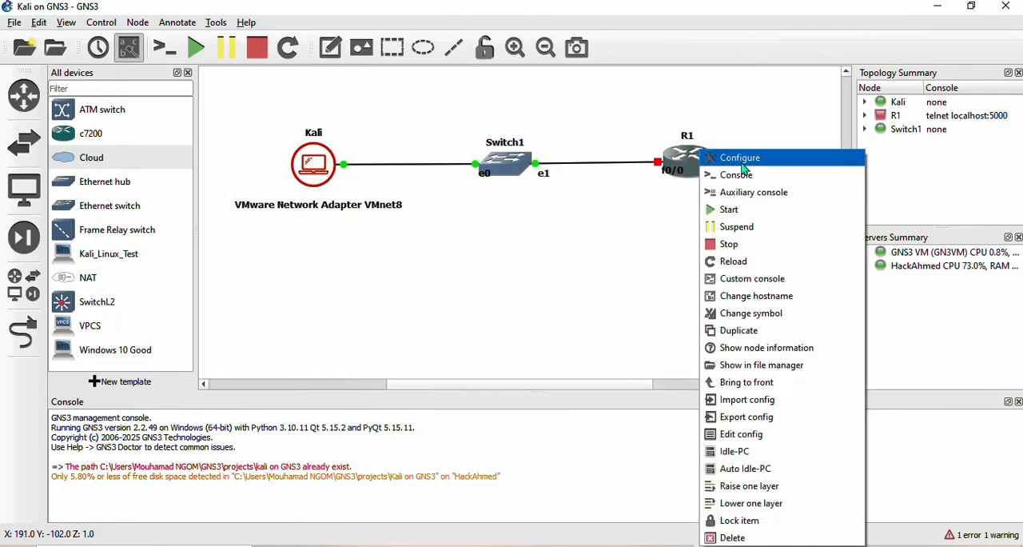
click(729, 211)
drag(526, 153, 519, 151)
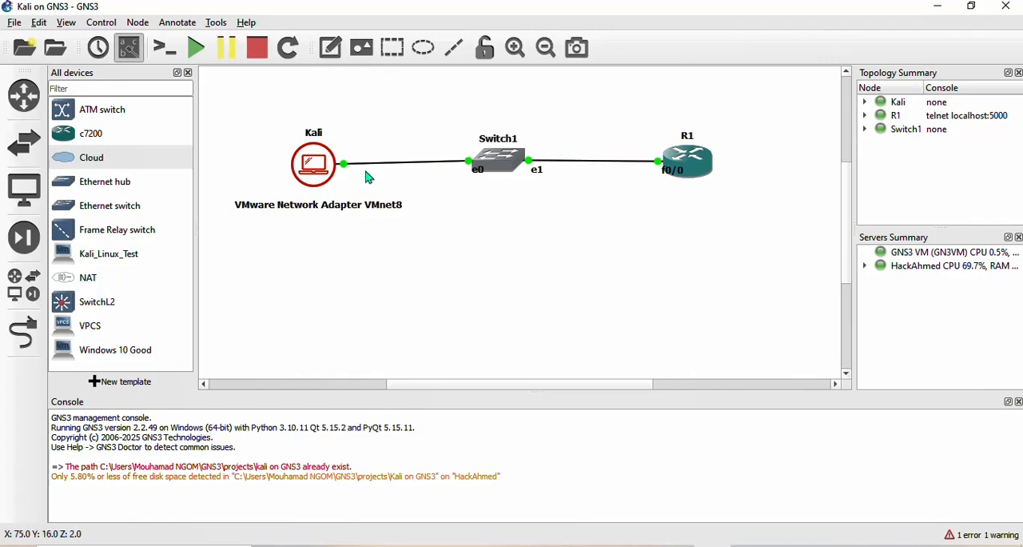
drag(313, 165, 314, 162)
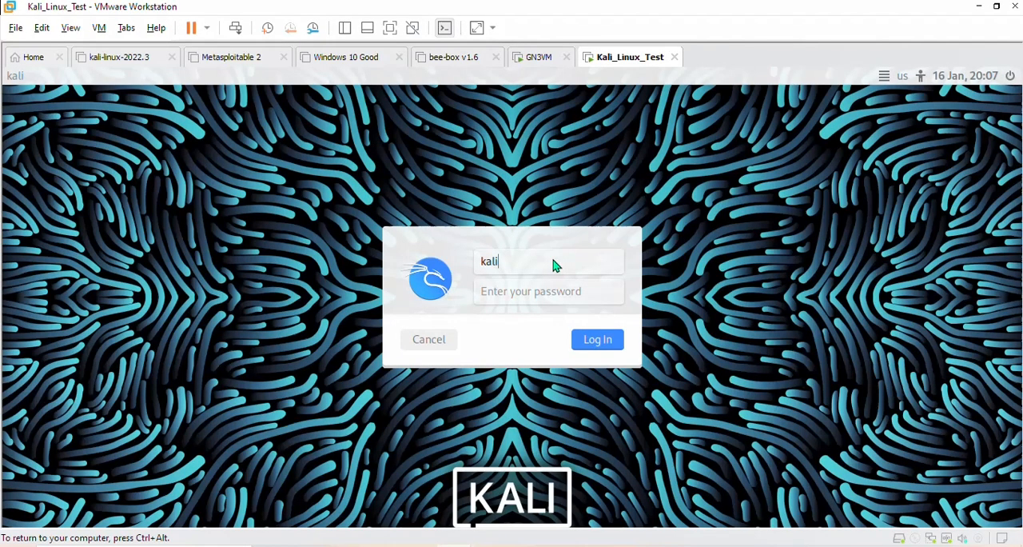
- Switch to VMware Workstation, log in to Kali_Linux_Test with the account password, and open a terminal
key(Tab)
key(Return)
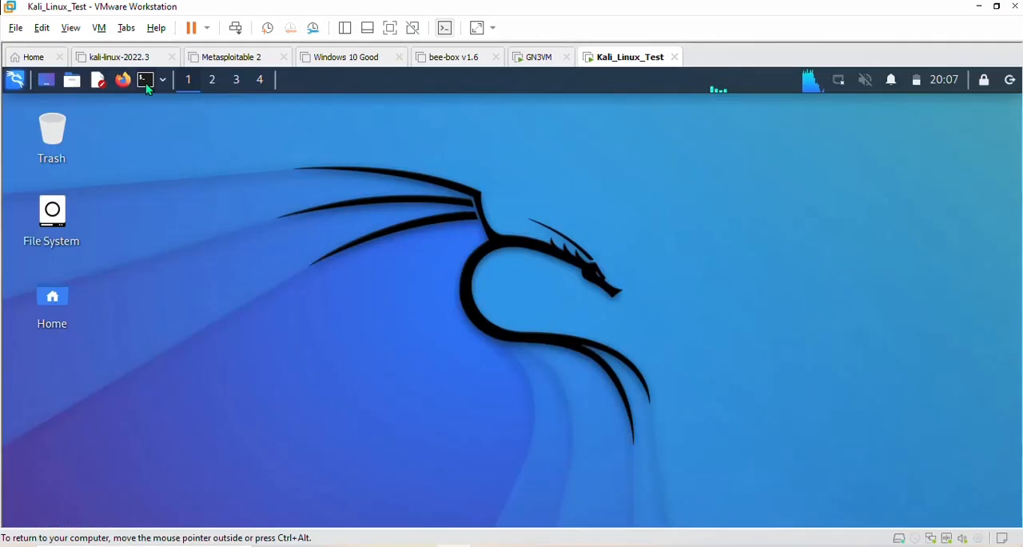
click(145, 81)
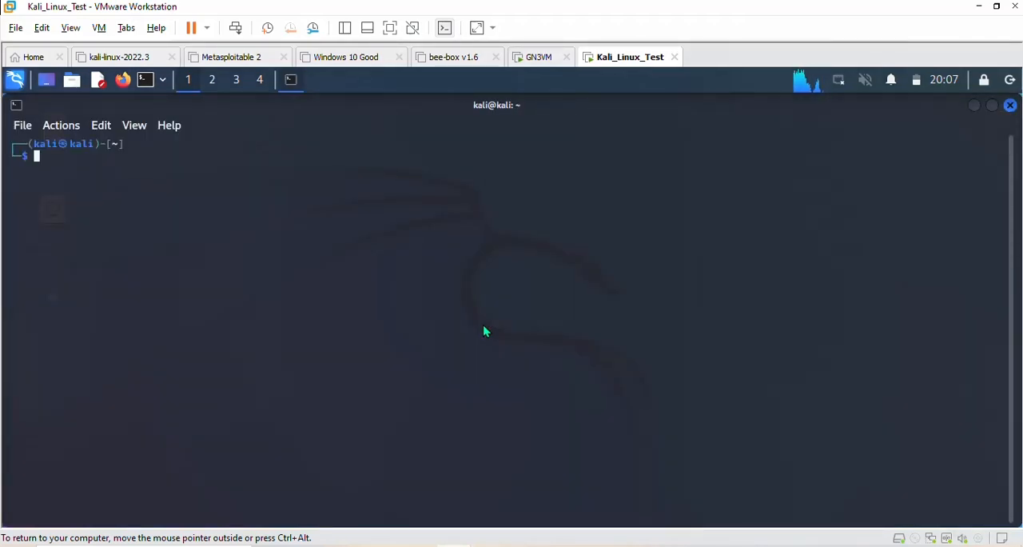
- Enlarge the Kali terminal text and set the keyboard layout to French with setxkbmap fr
key(ctrl+plus)
key(ctrl+plus)
key(ctrl+plus)
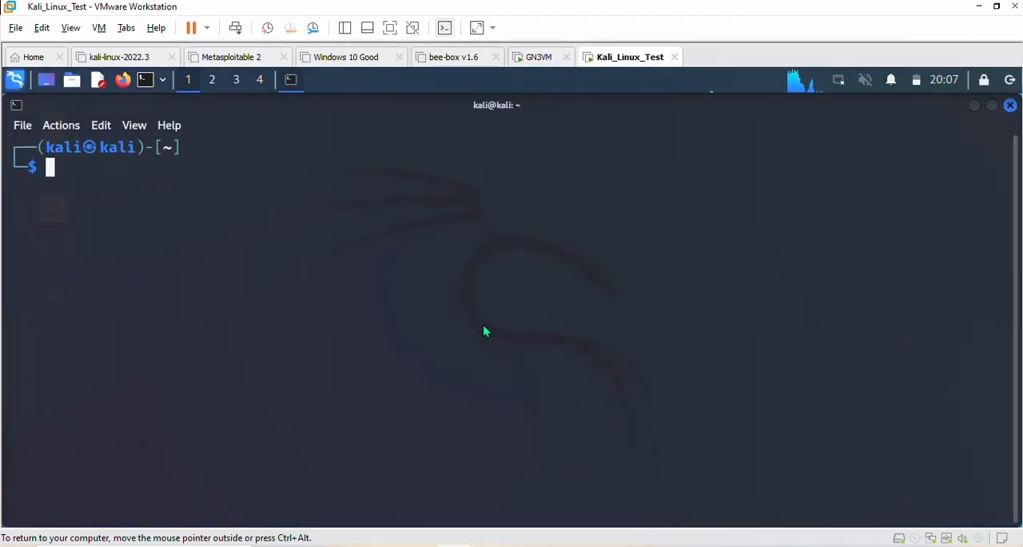
key(ctrl+plus)
text(set)
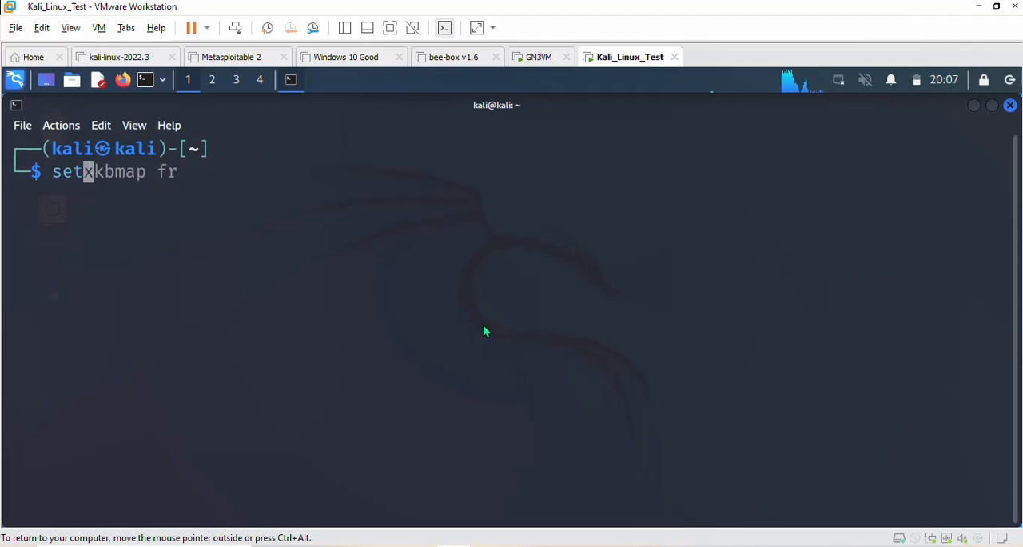
key(Right)
key(Return)
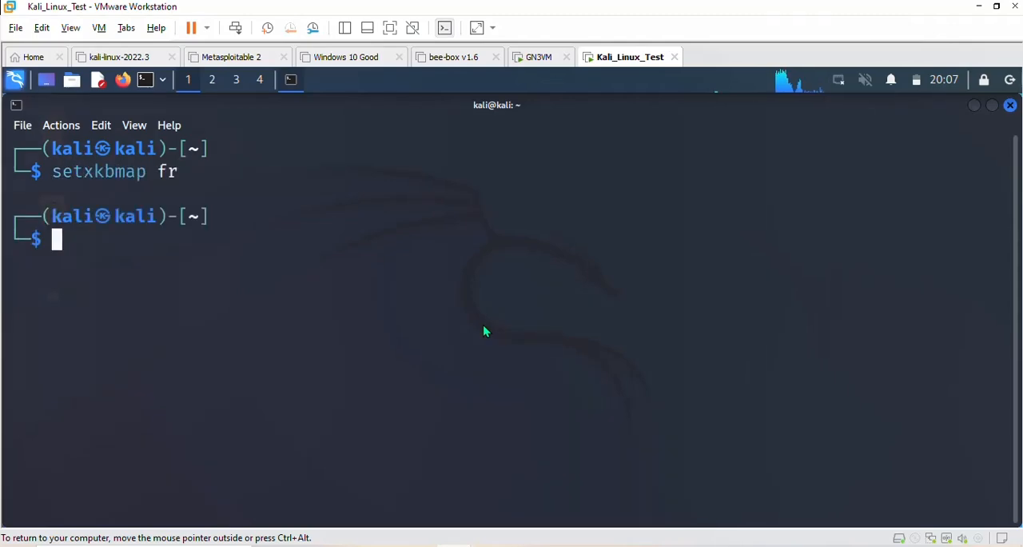
- List the network interfaces with ip a and check the state of eth0
text(ip a)
key(Return)
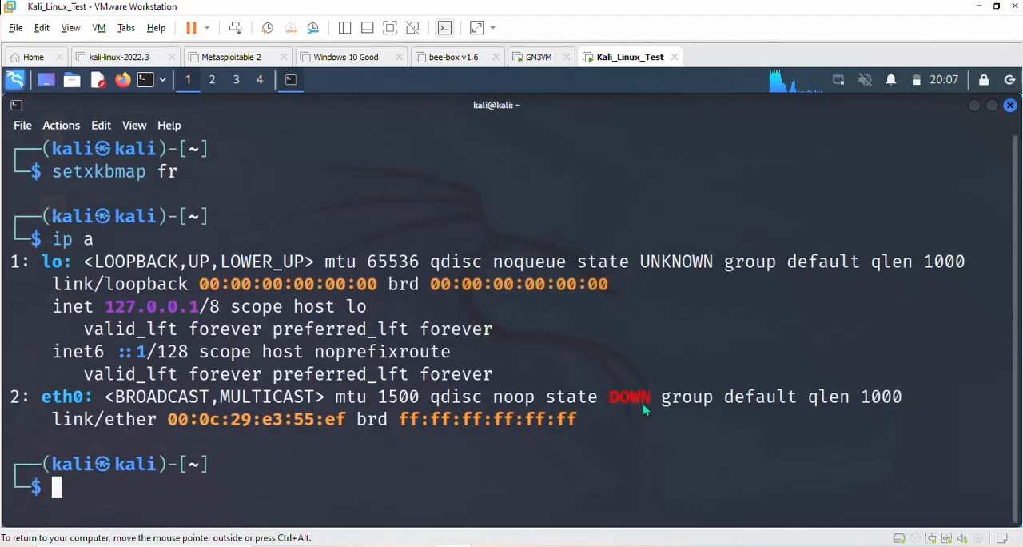
drag(611, 399, 683, 401)
click(628, 482)
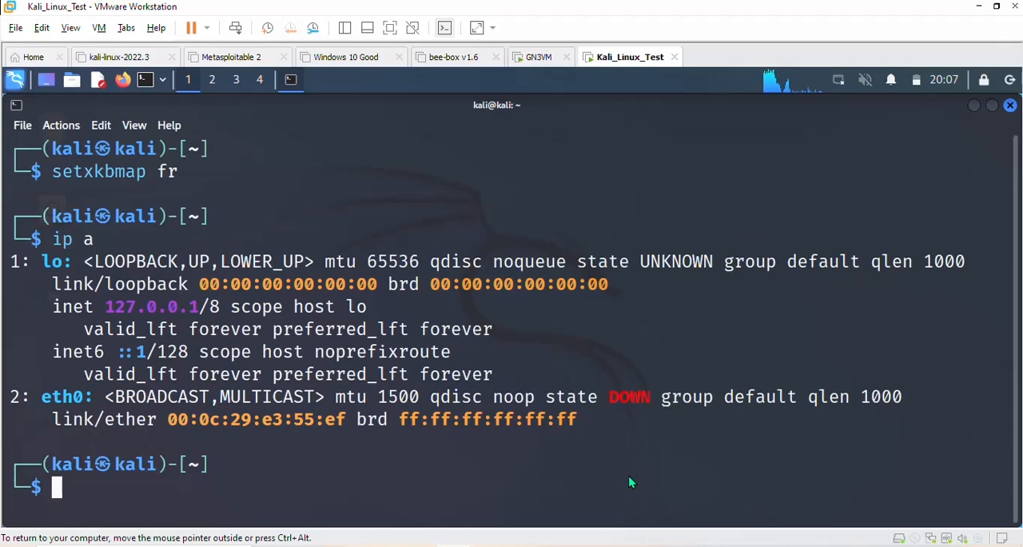
- Request an IP address over DHCP with sudo dhclient -v, authenticating with the sudo password
text(sudo dhclient -v)
key(Right)
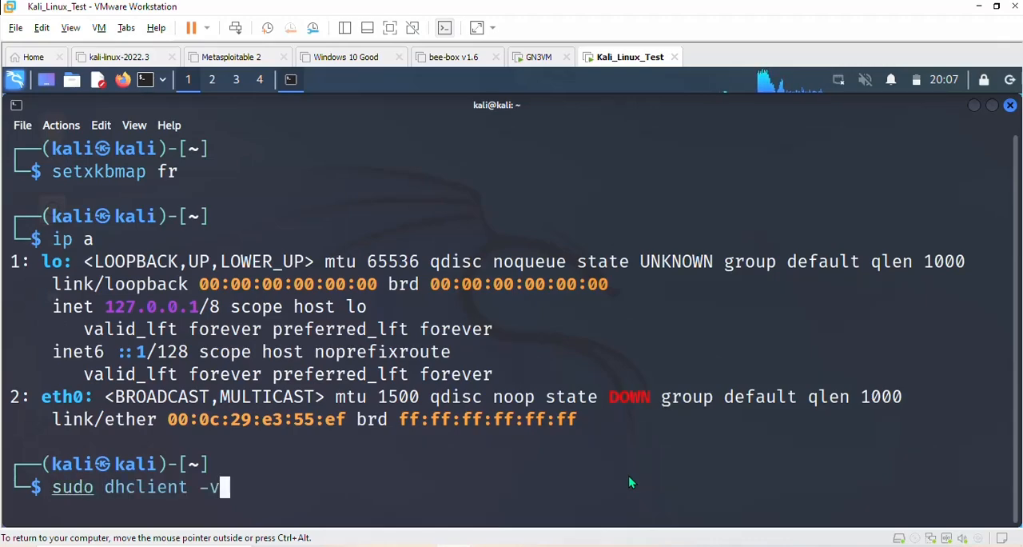
key(Return)
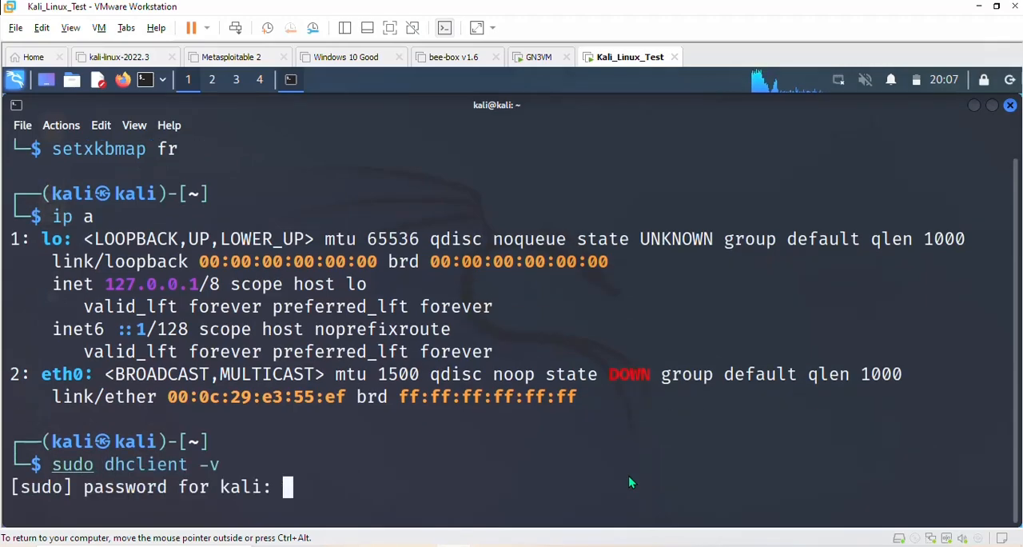
key(Return)
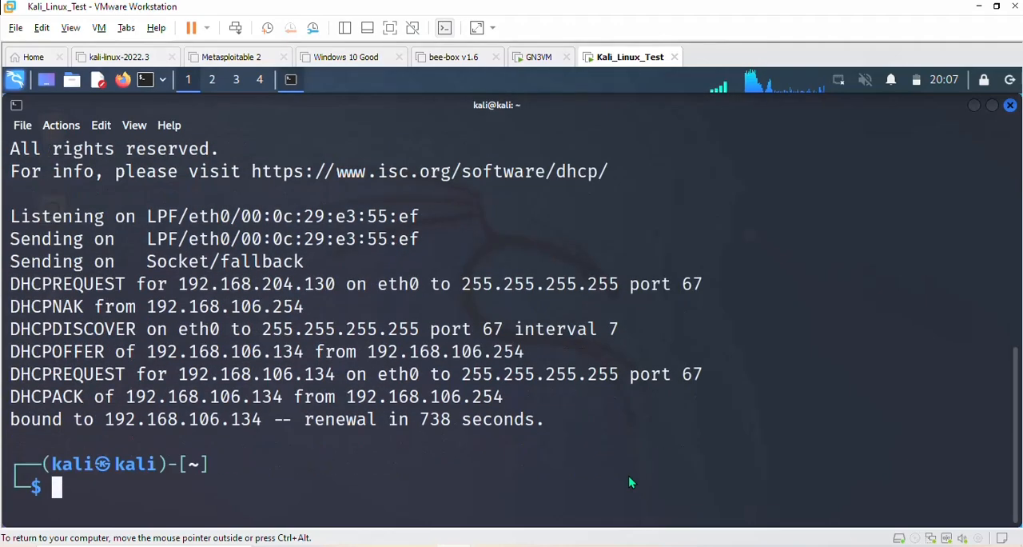
- Clear the terminal and rerun ip a to check the IPv4 address assigned to eth0
key(ctrl+l)
key(Up)
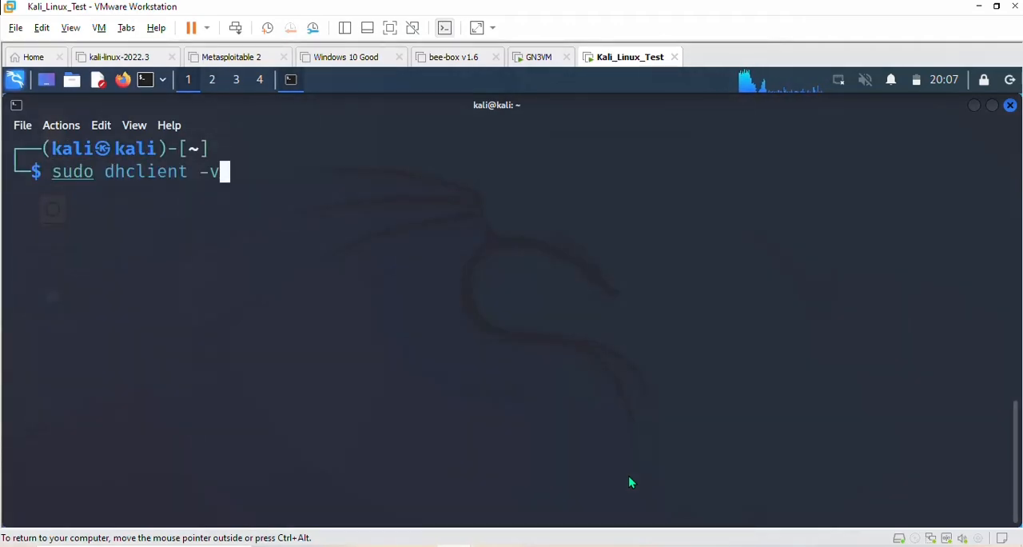
key(Up)
key(Return)
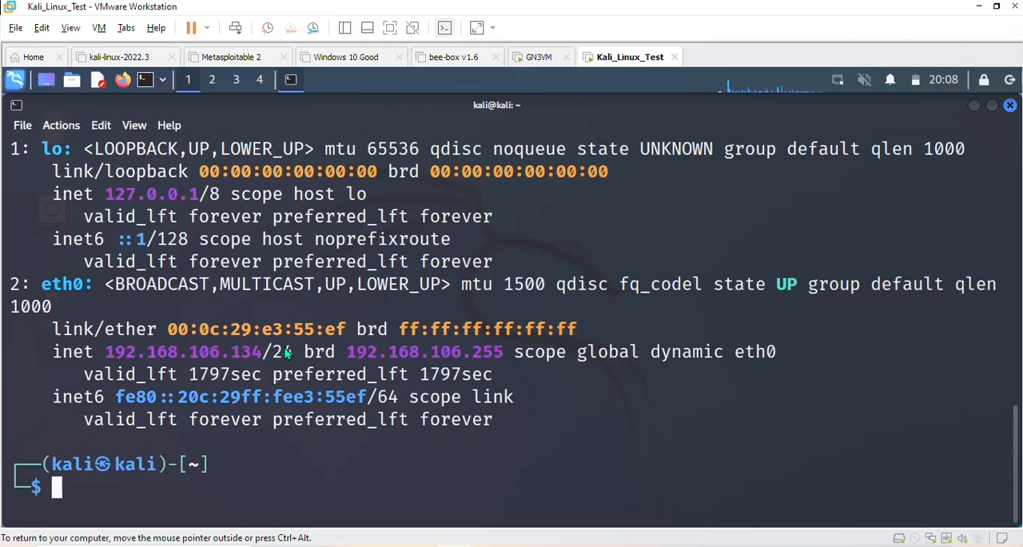
drag(96, 353, 209, 349)
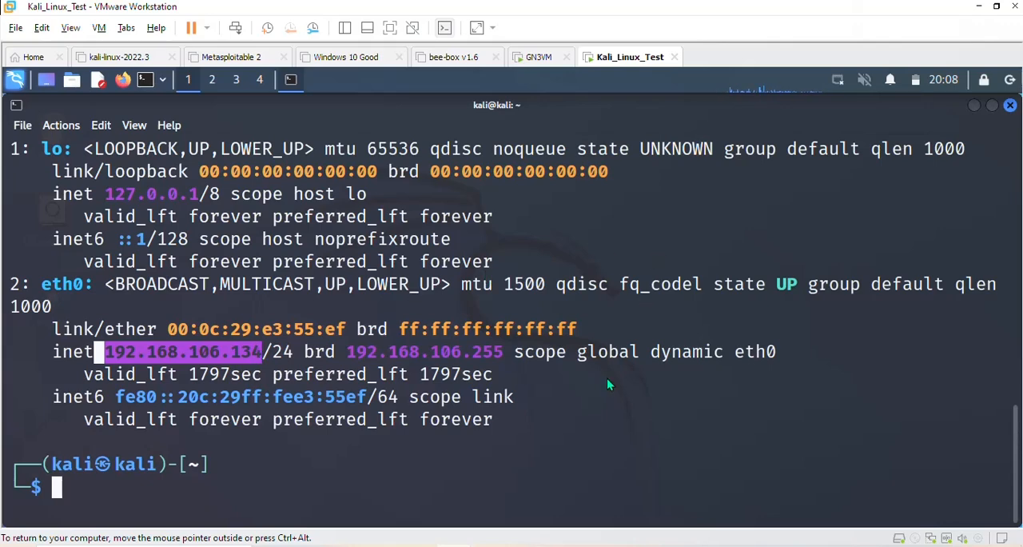
click(632, 394)
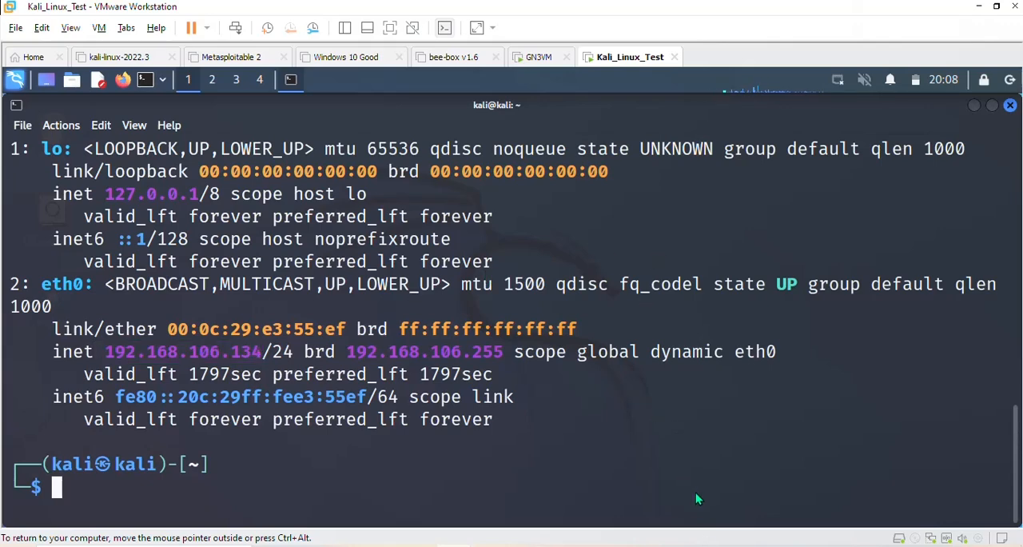
- Return to GNS3, open R1's console, and widen and move its window below the topology to reach the R1# prompt
click(712, 546)
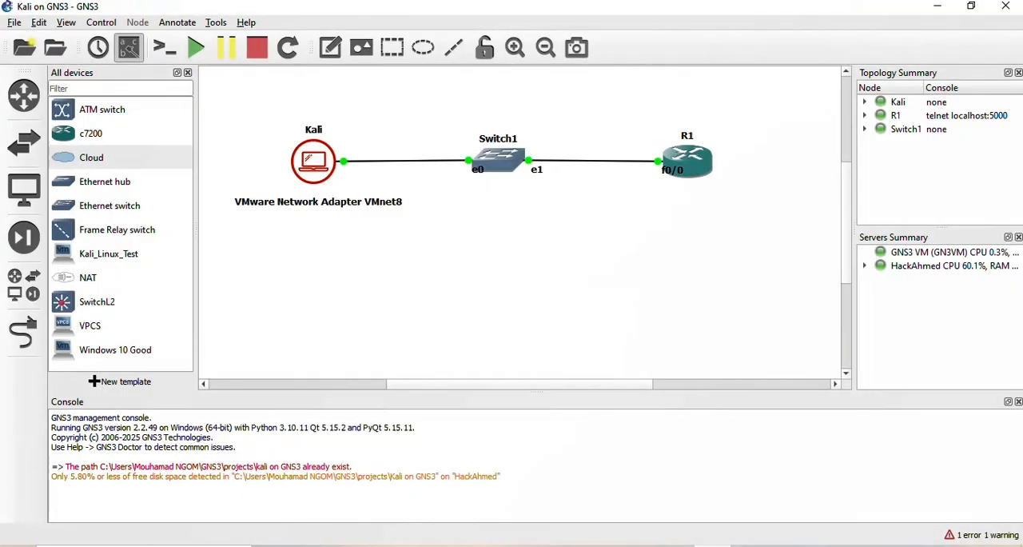
right_click(697, 153)
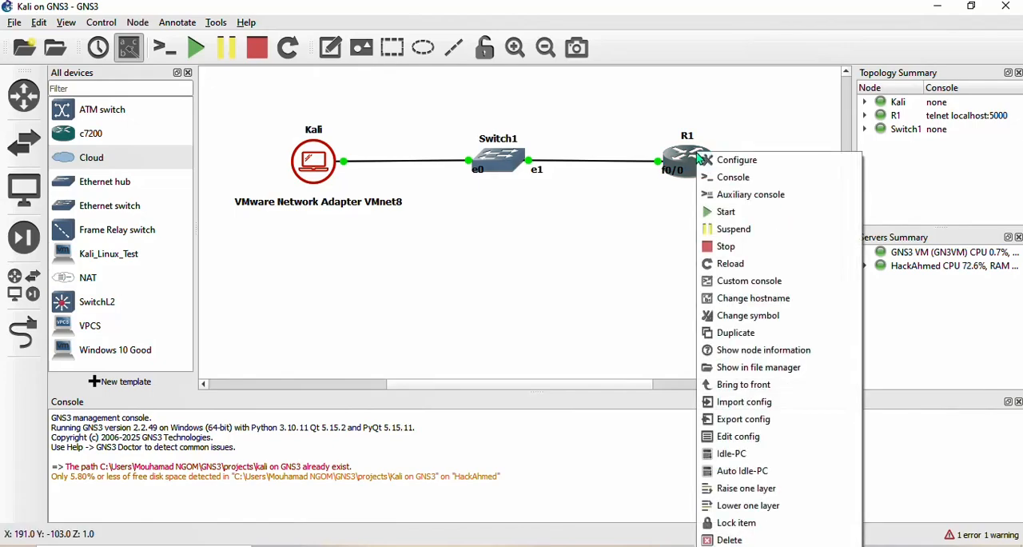
click(738, 178)
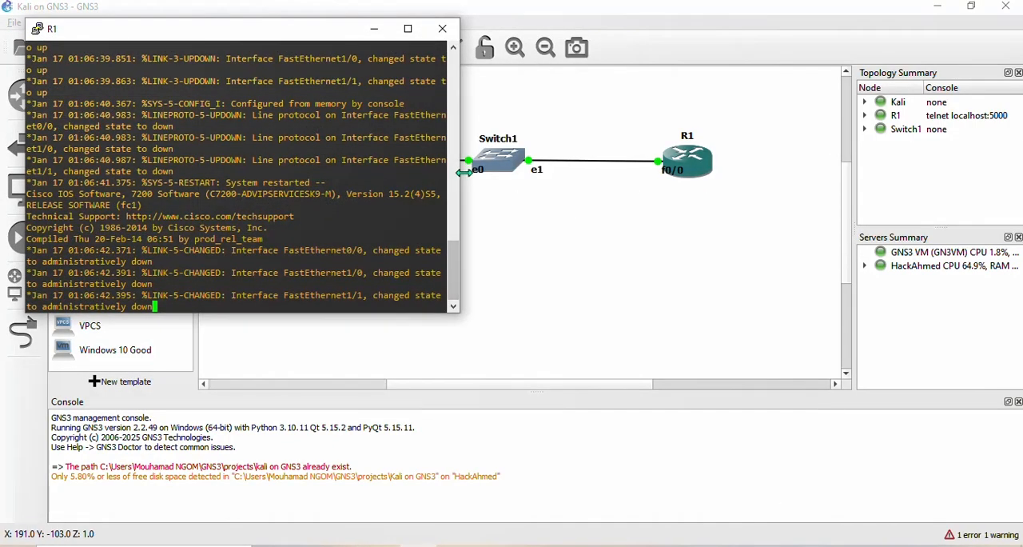
drag(459, 174, 712, 176)
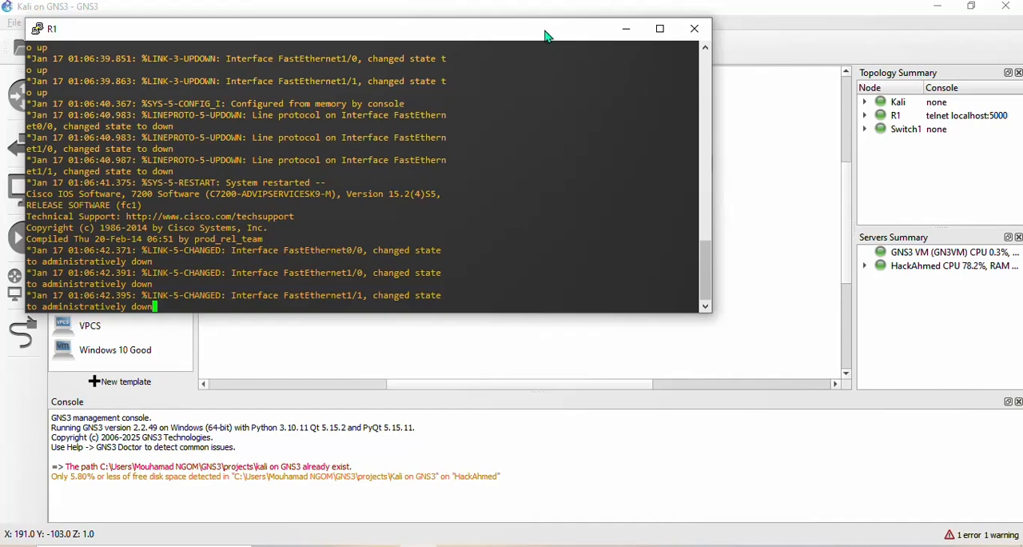
drag(545, 18, 724, 232)
key(Return)
key(Return)
key(Return)
key(Return)
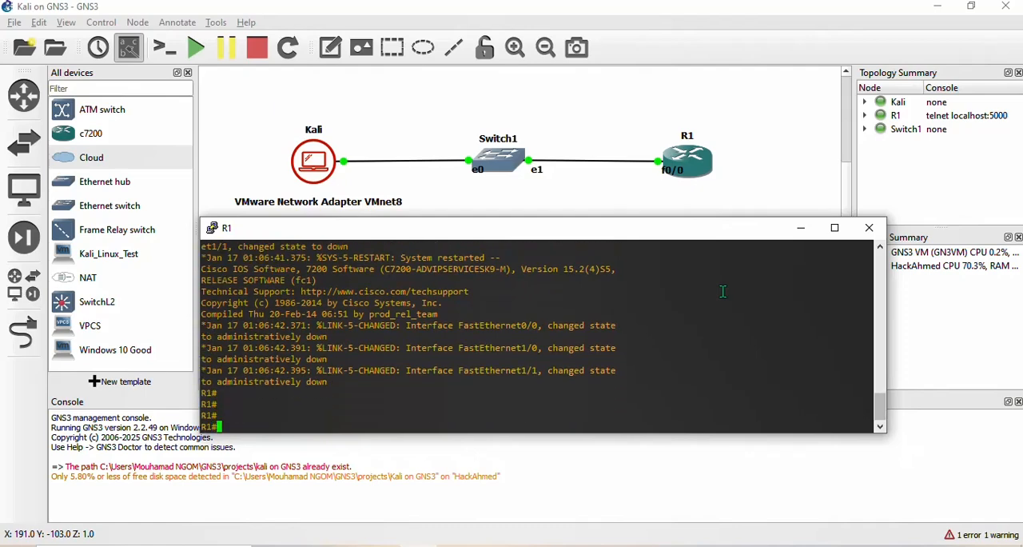
- Enter global configuration mode on R1 with configure terminal
text(conf)
key(Tab)
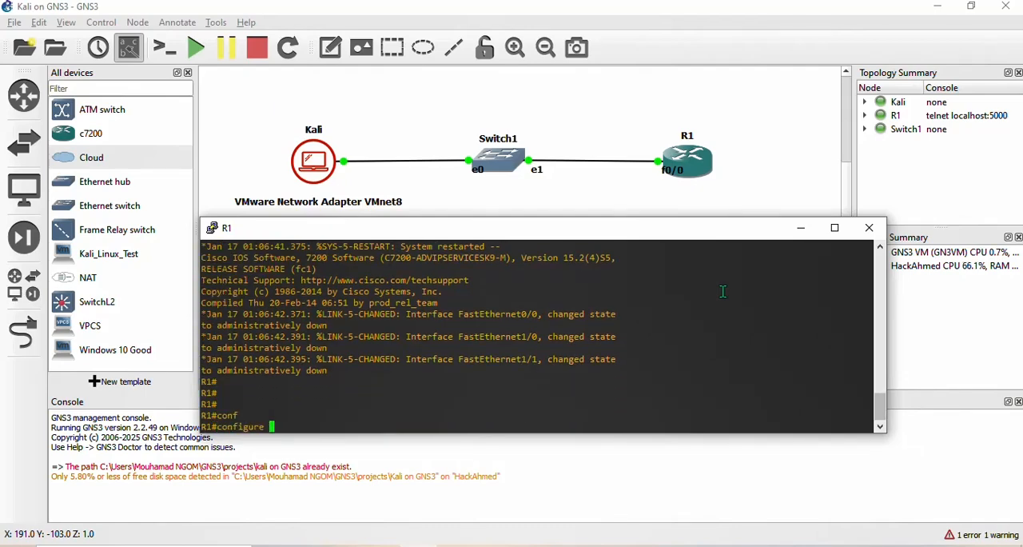
text(te)
key(Tab)
key(Return)
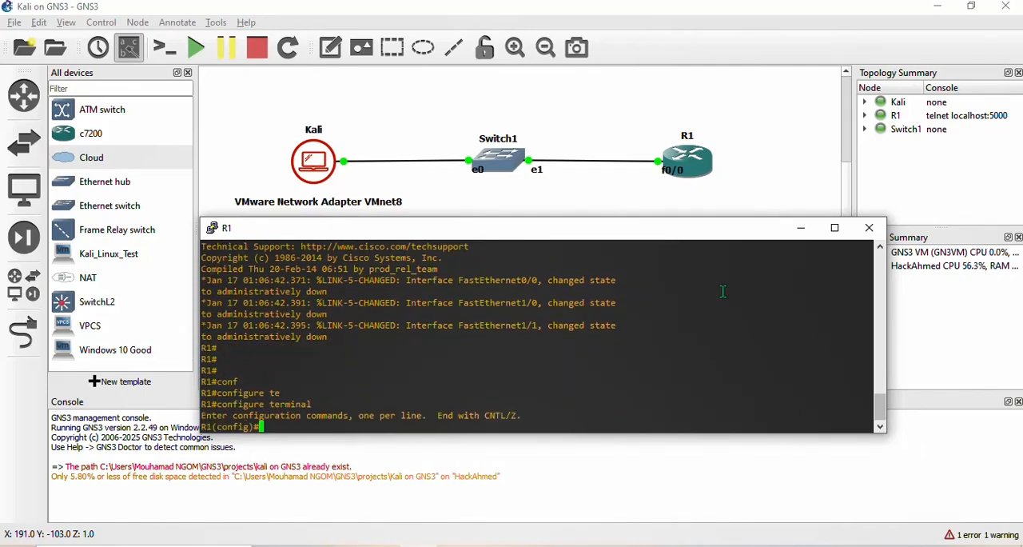
- Enter interface configuration mode for fastEthernet 0/0 on R1
text(int)
key(Tab)
text(fa)
key(Tab)
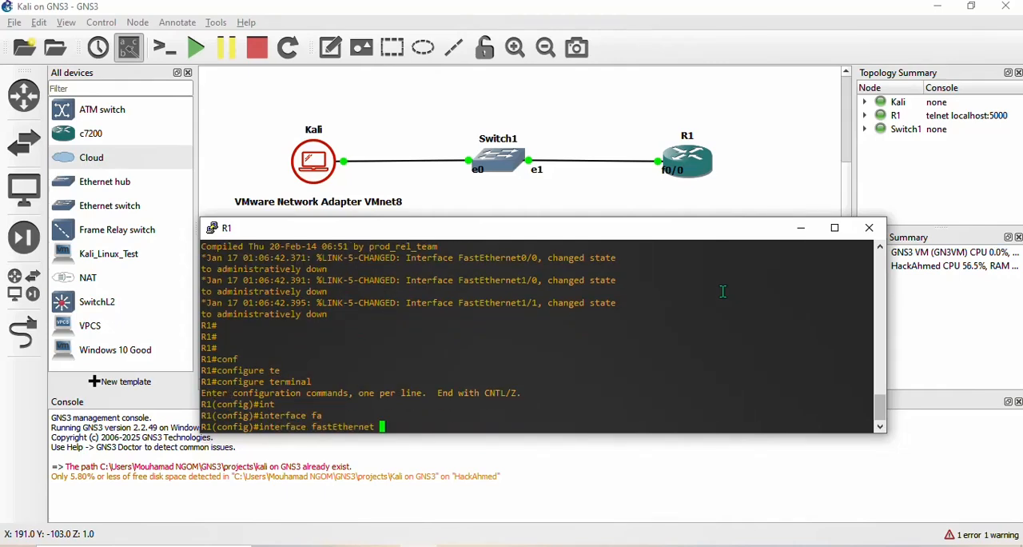
text(0/0)
key(Return)
key(Return)
key(Return)
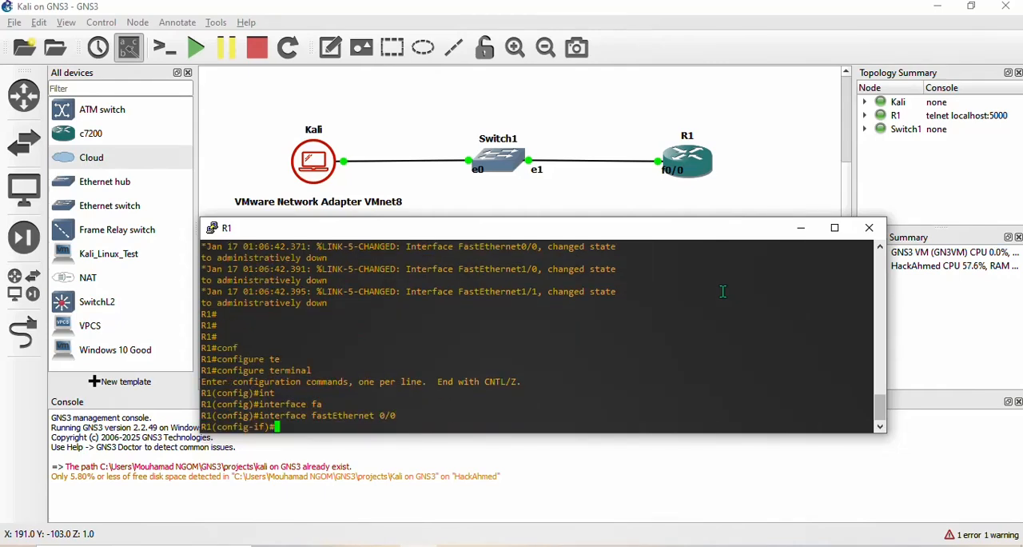
- Assign IP address 192.168.106.100 with subnet mask 255.255.255.0 to R1's FastEthernet0/0 interface
text(ip add)
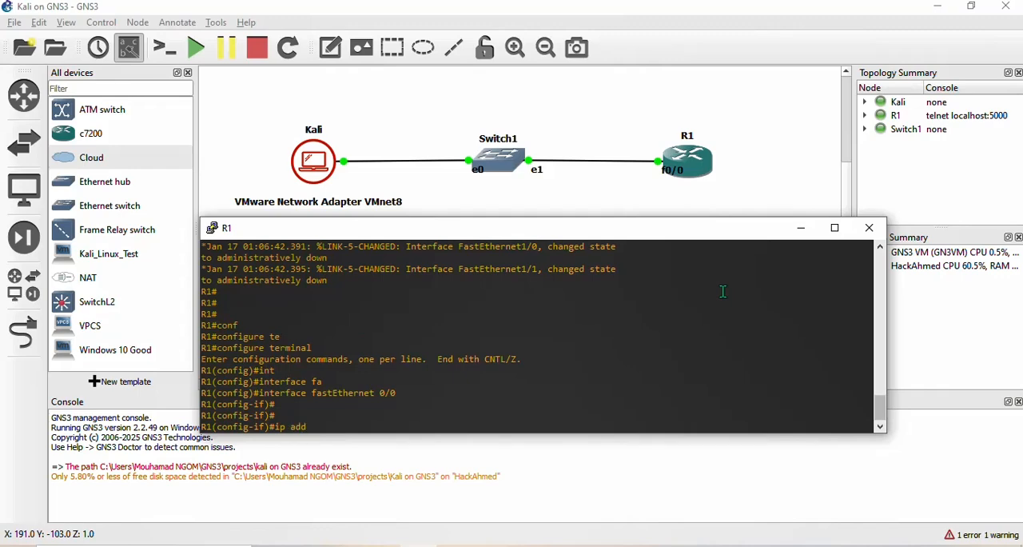
key(Tab)
text(192.1)
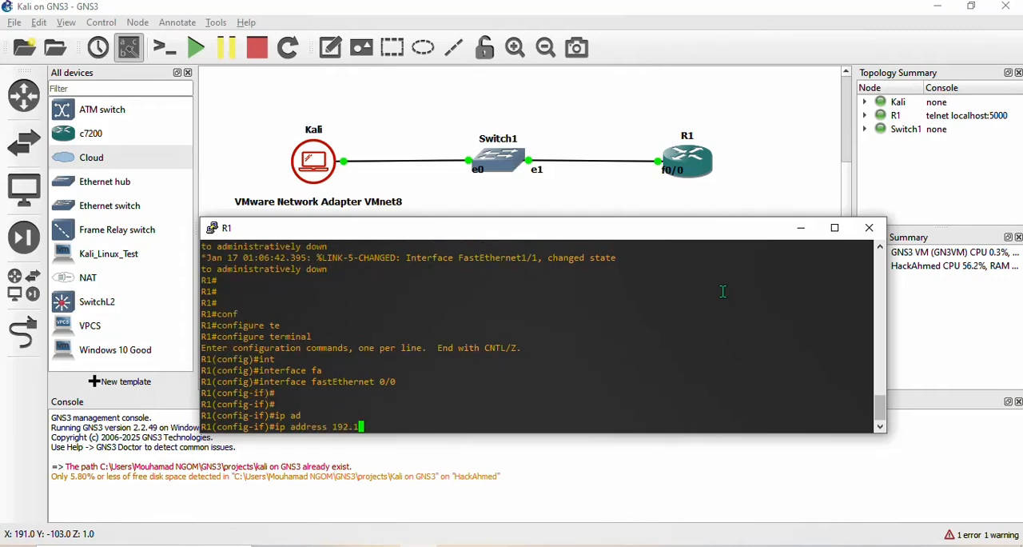
text(68.106.100 255.255.255.0)
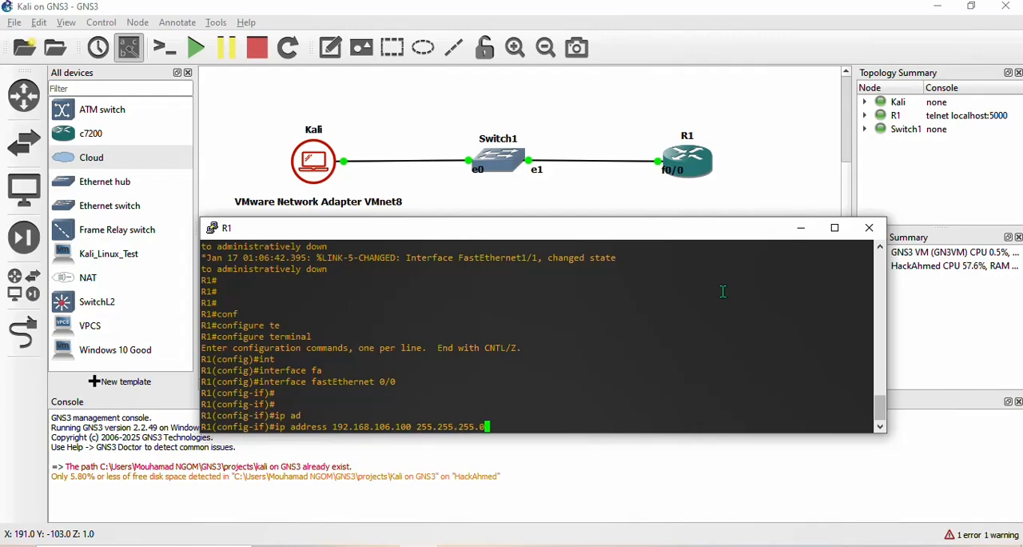
key(Return)
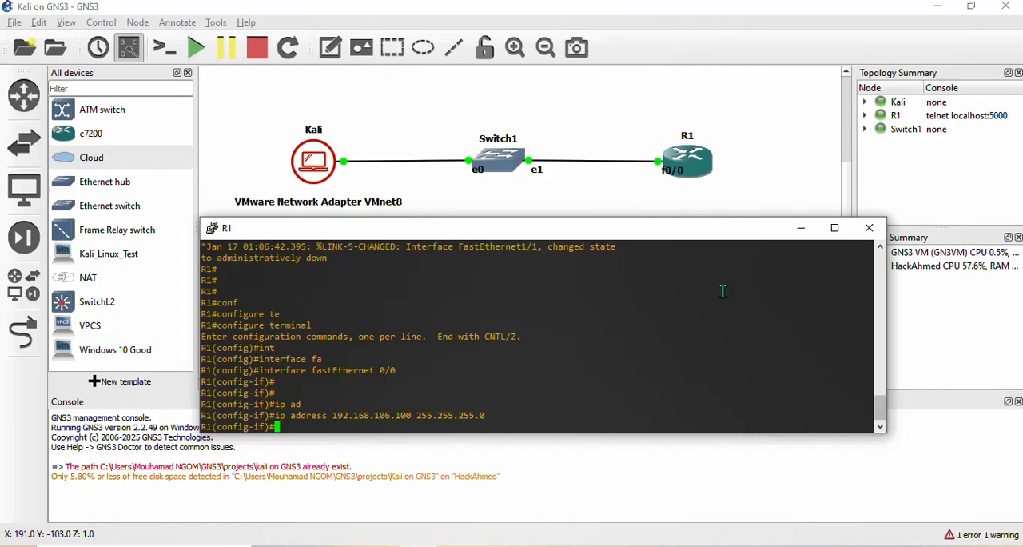
- Enable R1's FastEthernet0/0 interface with no shutdown
text(no sh)
key(Tab)
key(Return)
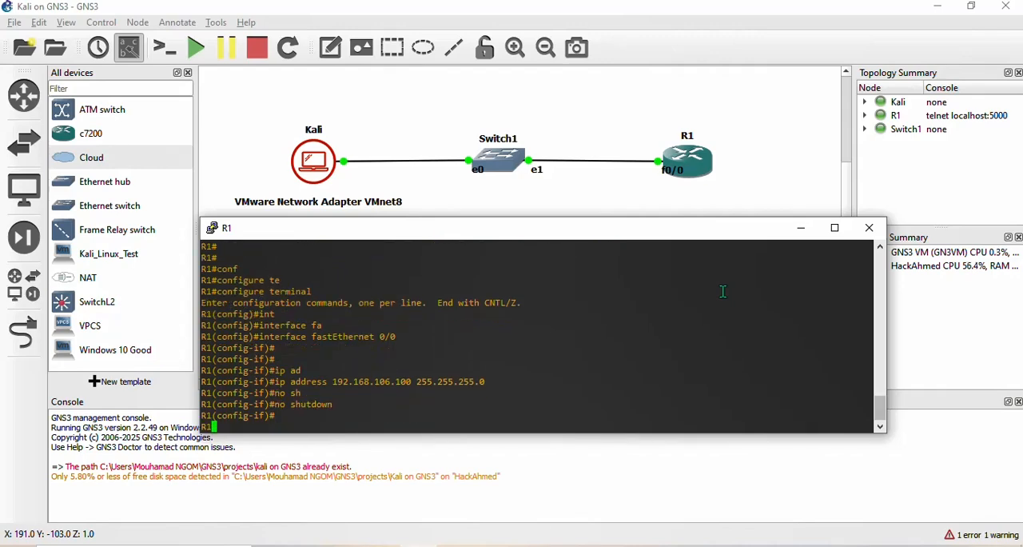
key(Return)
key(Return)
key(Return)
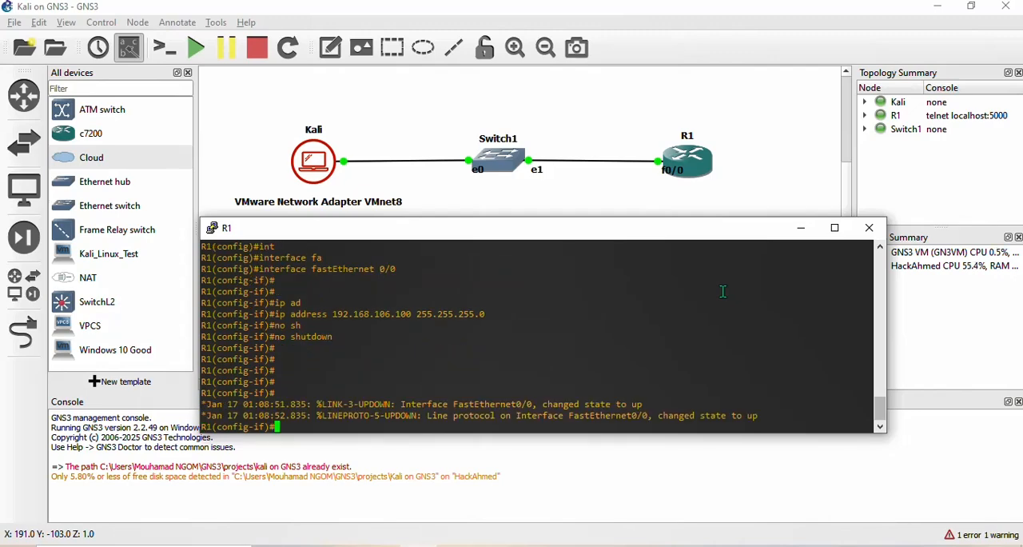
- Ping the Kali machine at 192.168.106.134 from R1 without leaving interface configuration mode
key(Return)
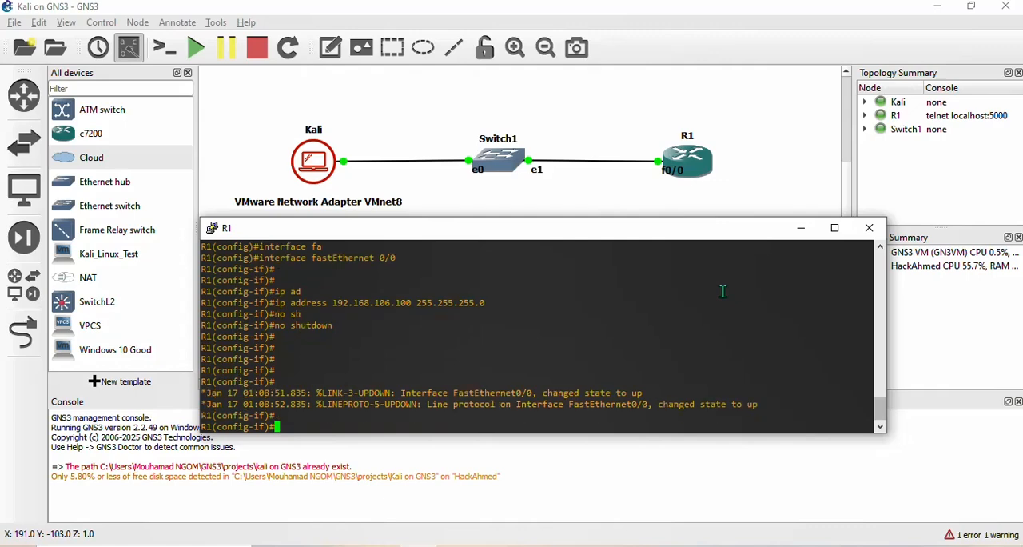
text(do ping 192.168.106)
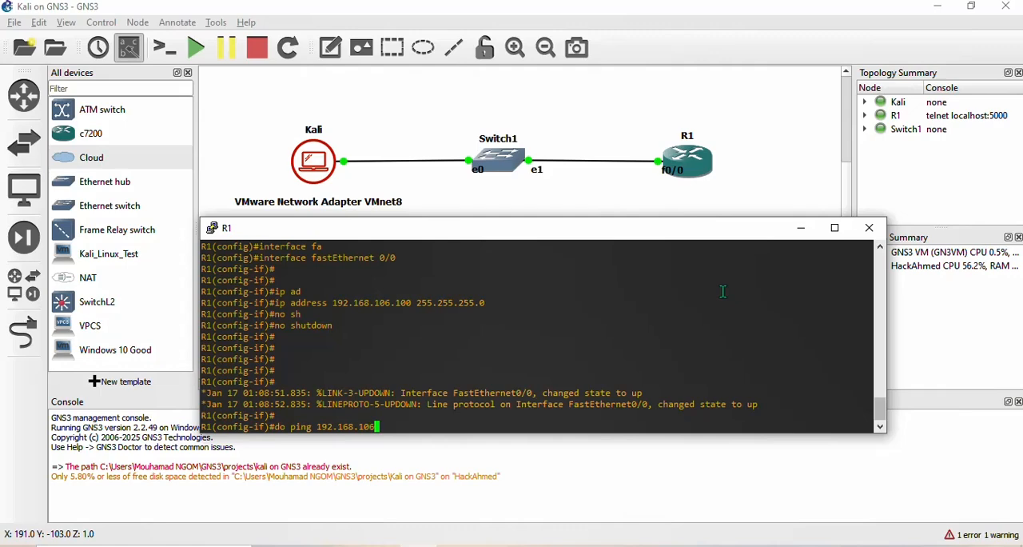
text(.134)
key(Return)
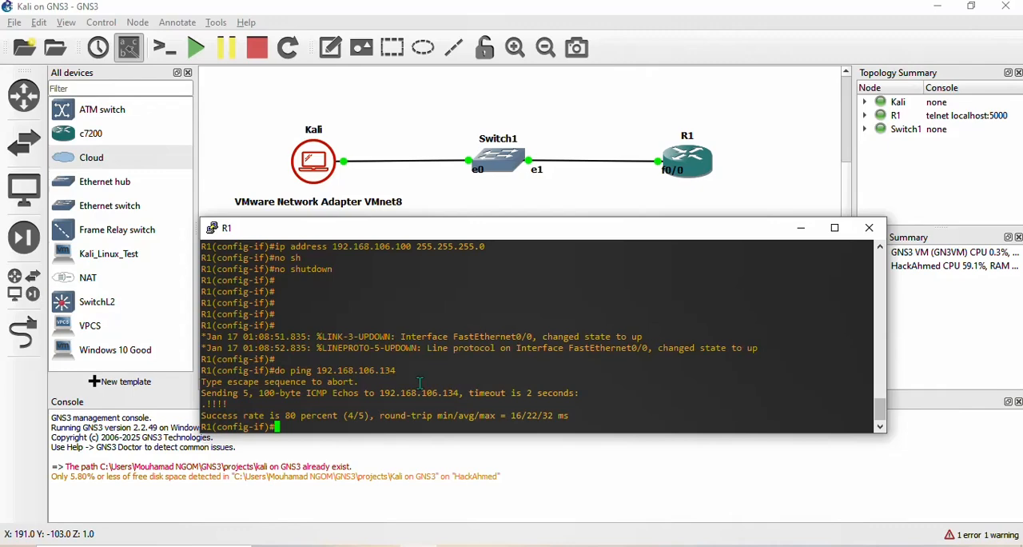
triple_click(210, 404)
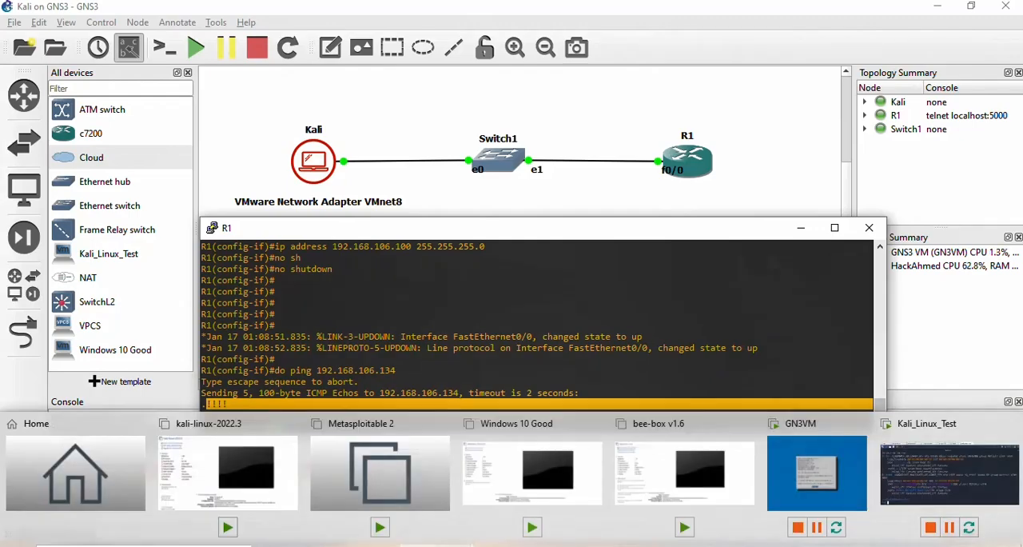
- Switch to the Kali_Linux_Test machine in VMware Workstation, ping R1 at 192.168.106.100 from its terminal, and stop after a few replies
click(965, 461)
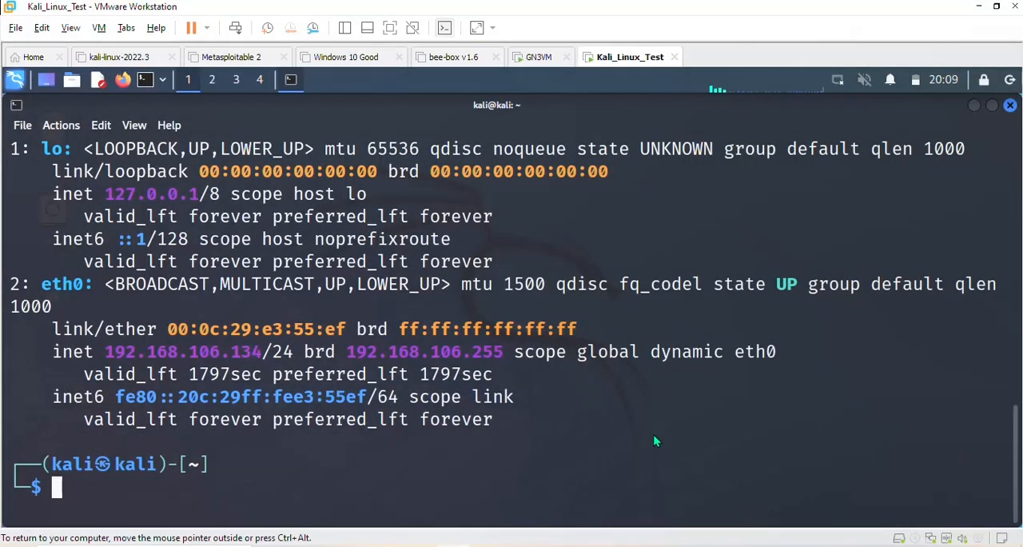
text(ping )
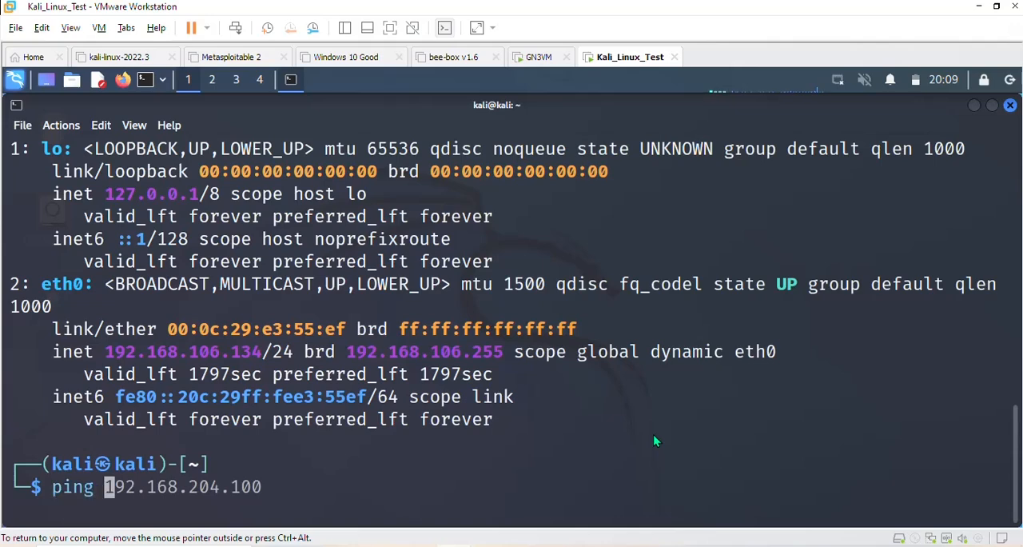
text(192.1)
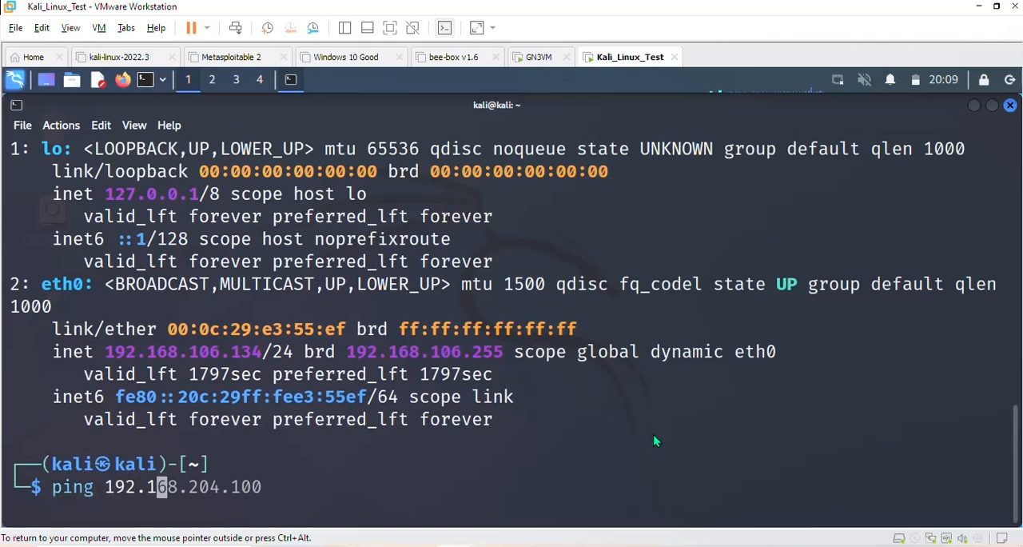
text(68.10)
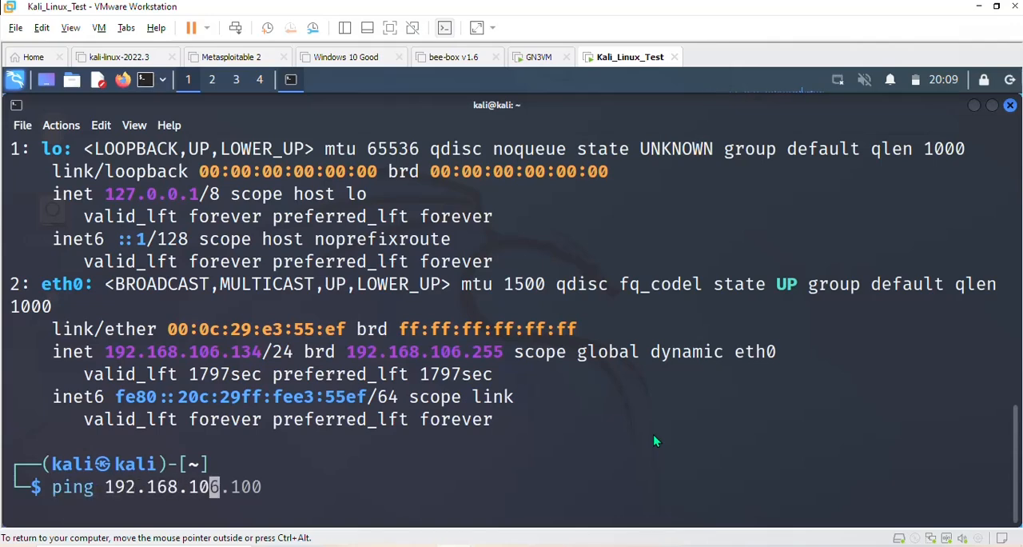
key(Right)
key(Return)
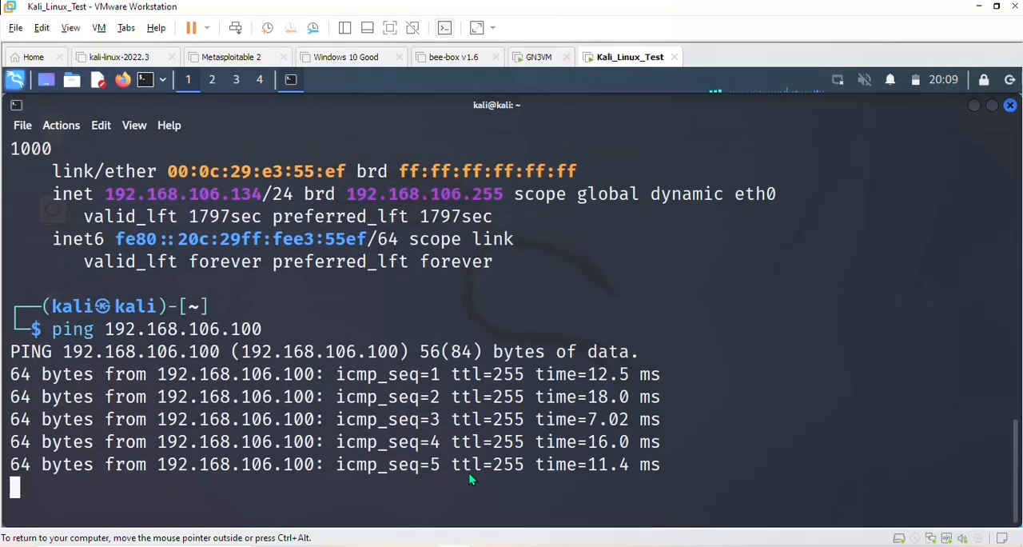
key(ctrl+c)
- Clear the Kali terminal and run an nmap scan of R1 at 192.168.106.100
key(ctrl+l)
text(n)
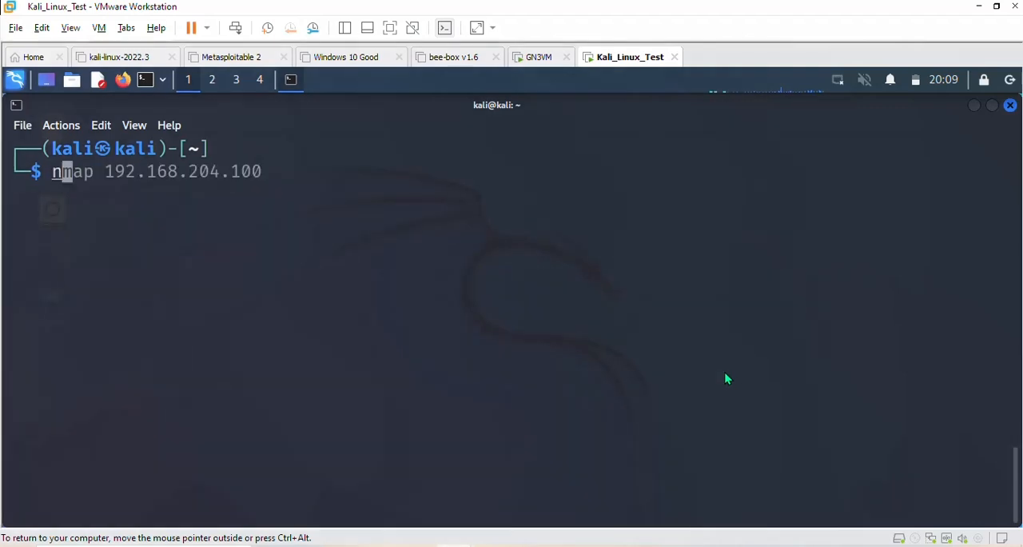
text(map 1)
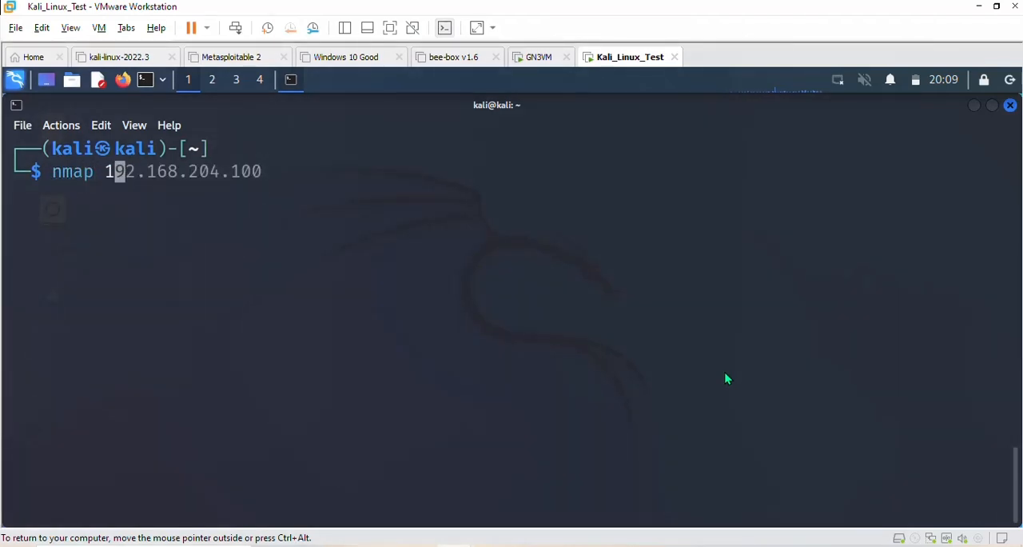
text(92.168.)
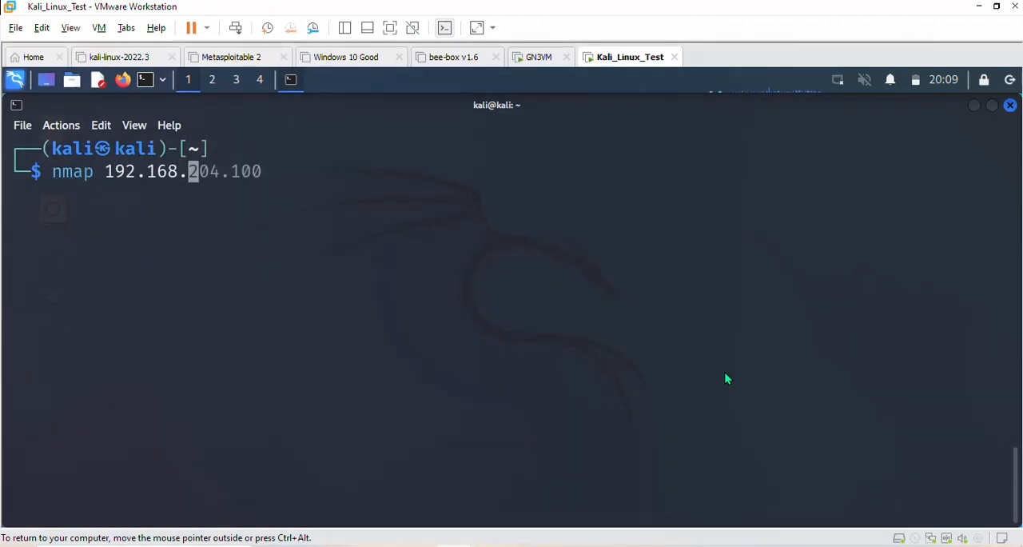
text(106)
key(Right)
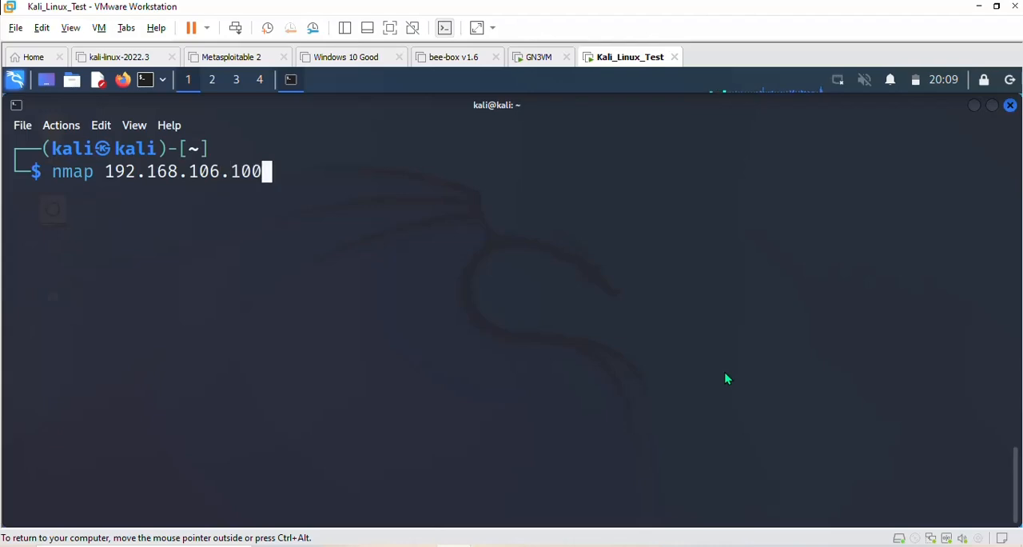
key(Return)
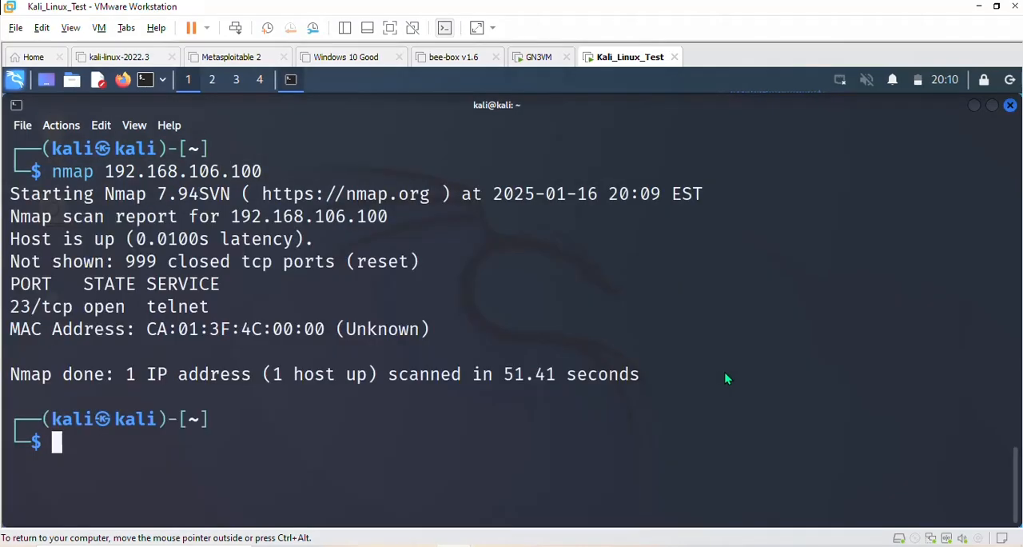